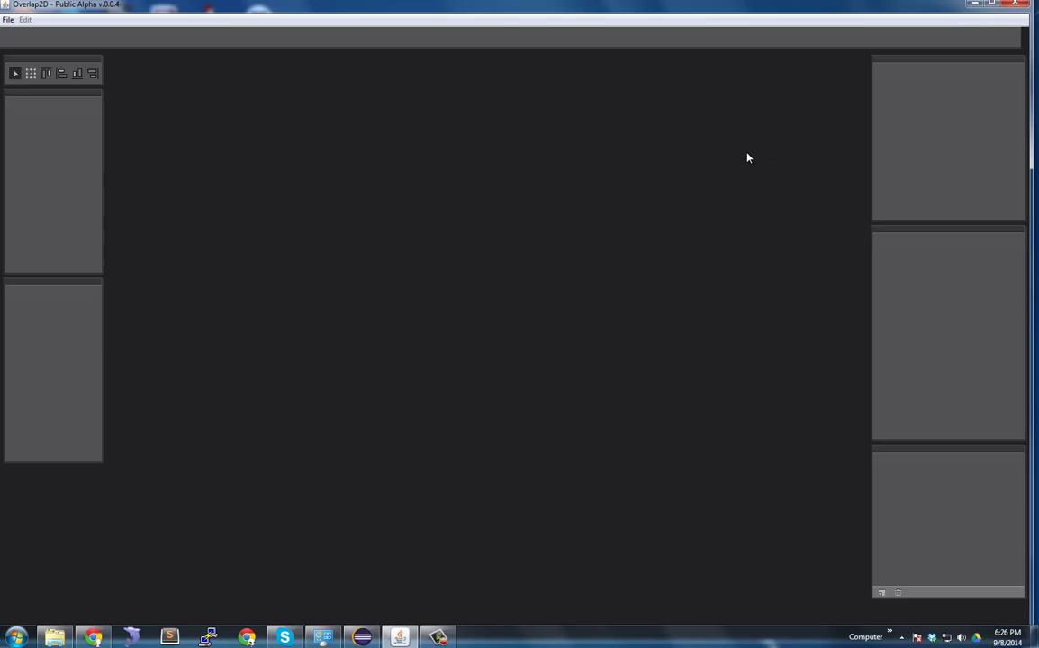
- Open the project.pit file from the UIDemo folder and centre the 800 x 480 scene in view
left_click(4, 20)
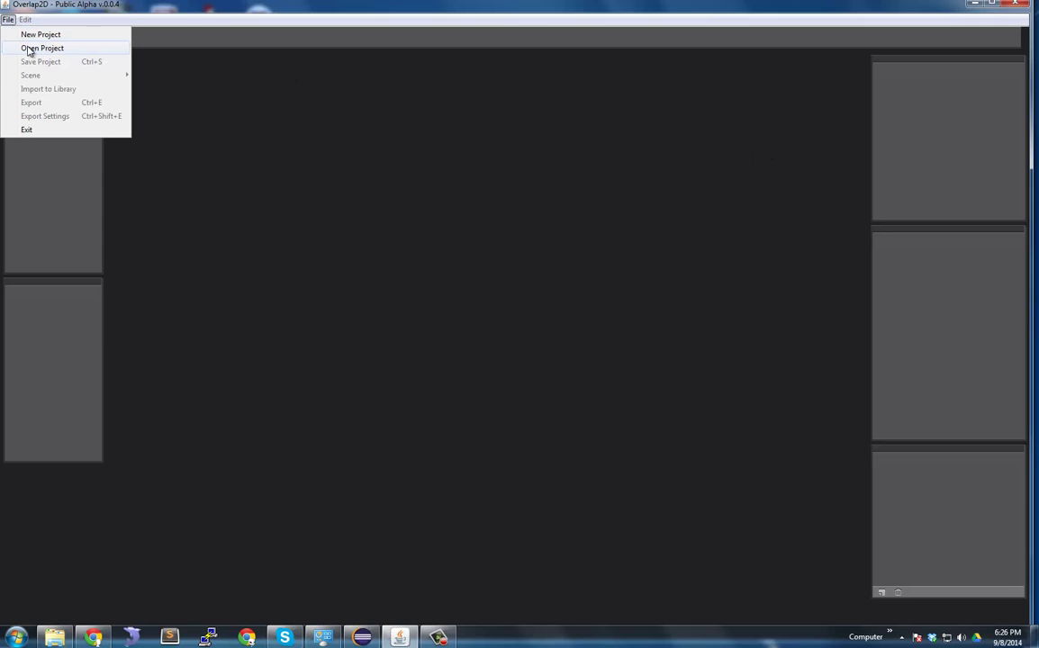
left_click(28, 50)
double_click(436, 346)
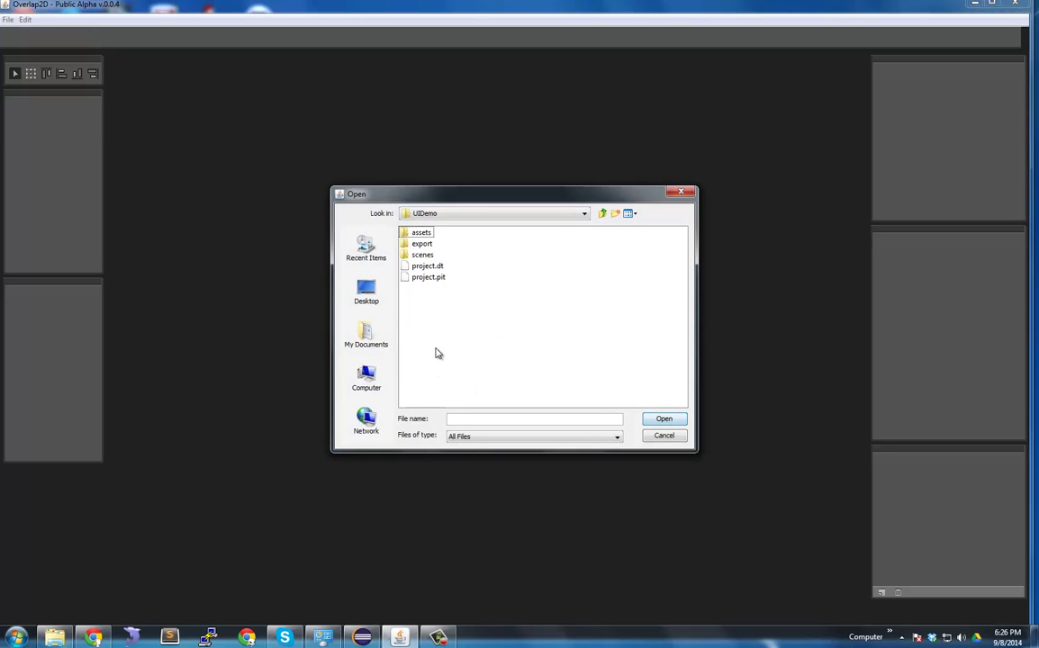
double_click(423, 277)
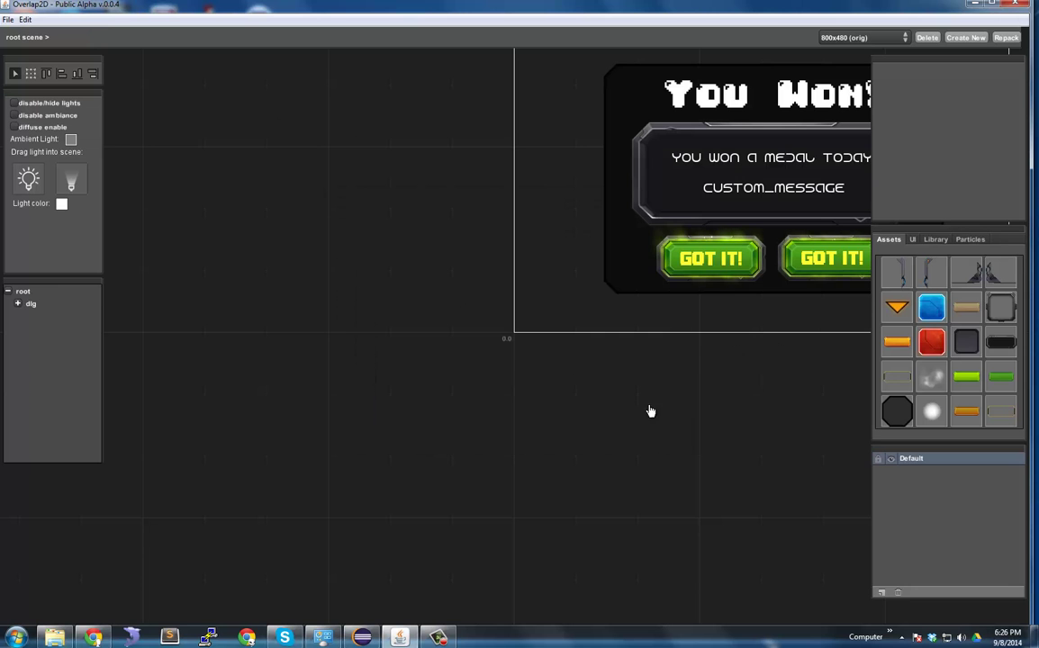
left_click_drag(653, 459, 607, 496)
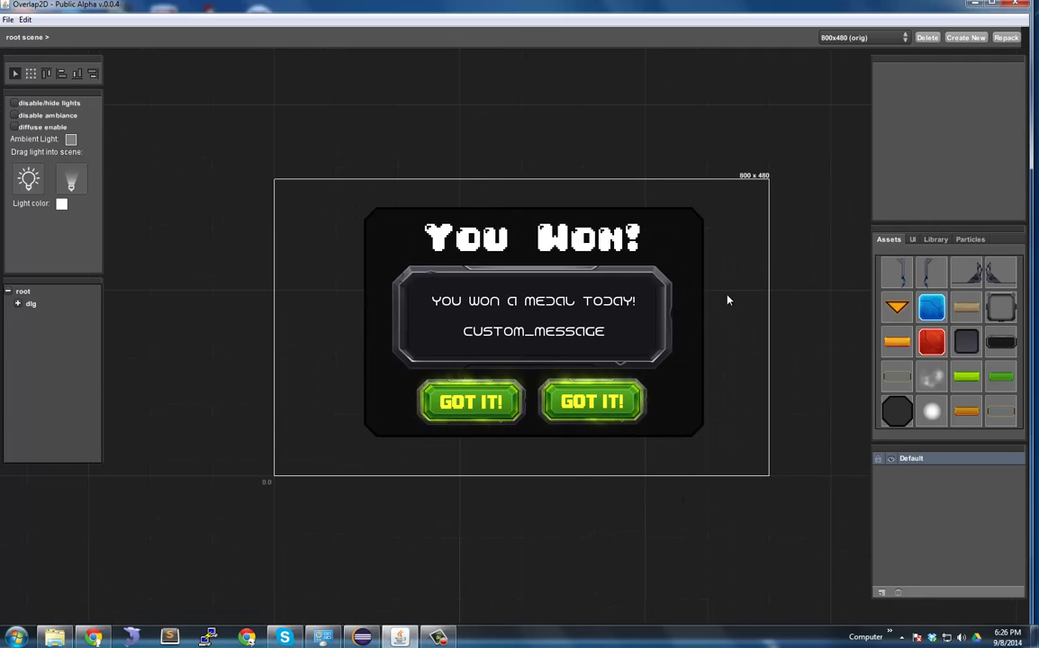
- Review the project's library items and the list of available UI components
left_click(935, 240)
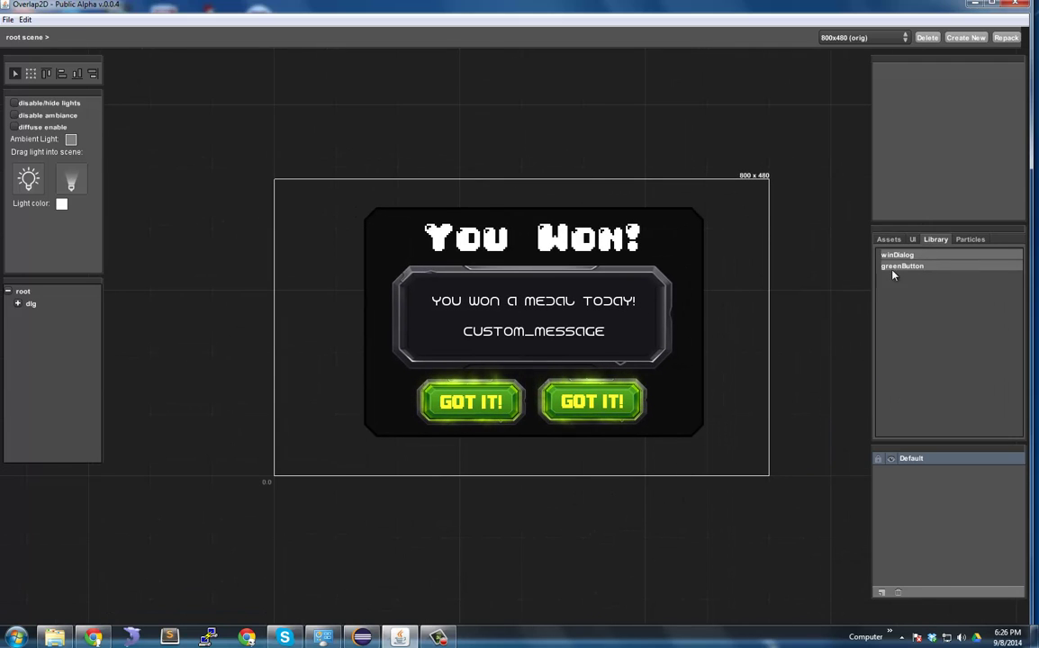
left_click(913, 240)
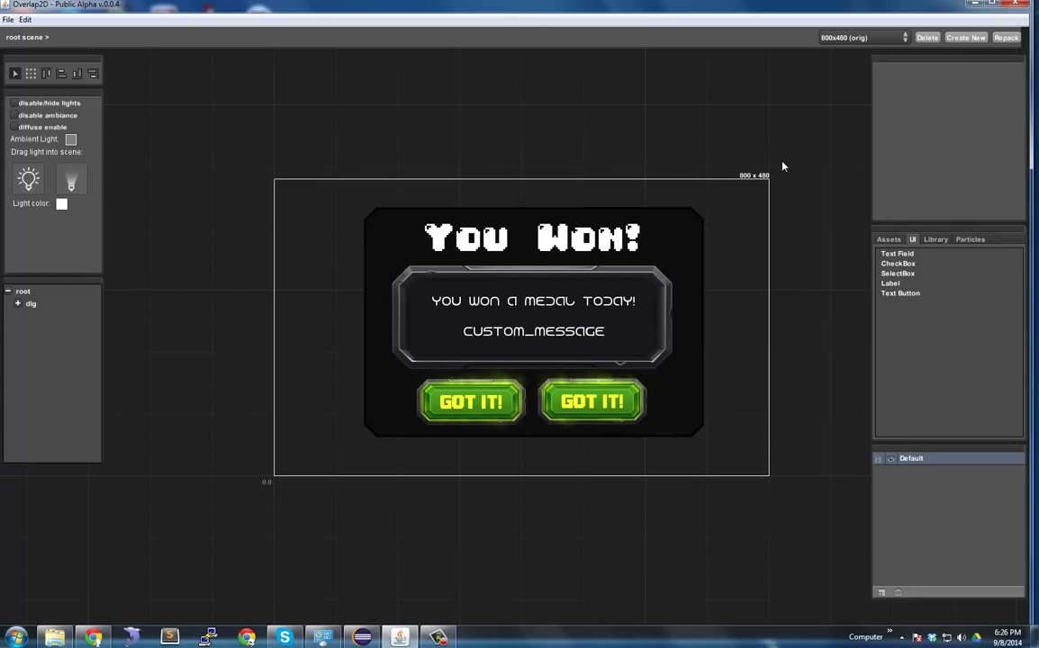
left_click_drag(787, 162, 834, 341)
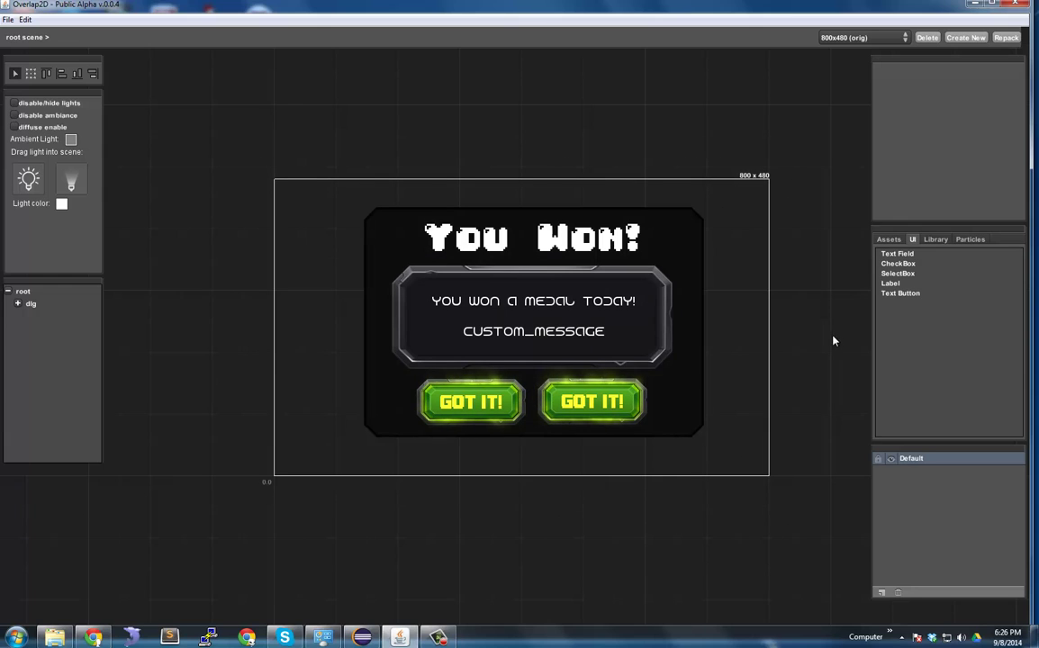
- Bring up the dialog for importing new assets, review its import types and close it without importing
left_click(7, 19)
left_click(63, 89)
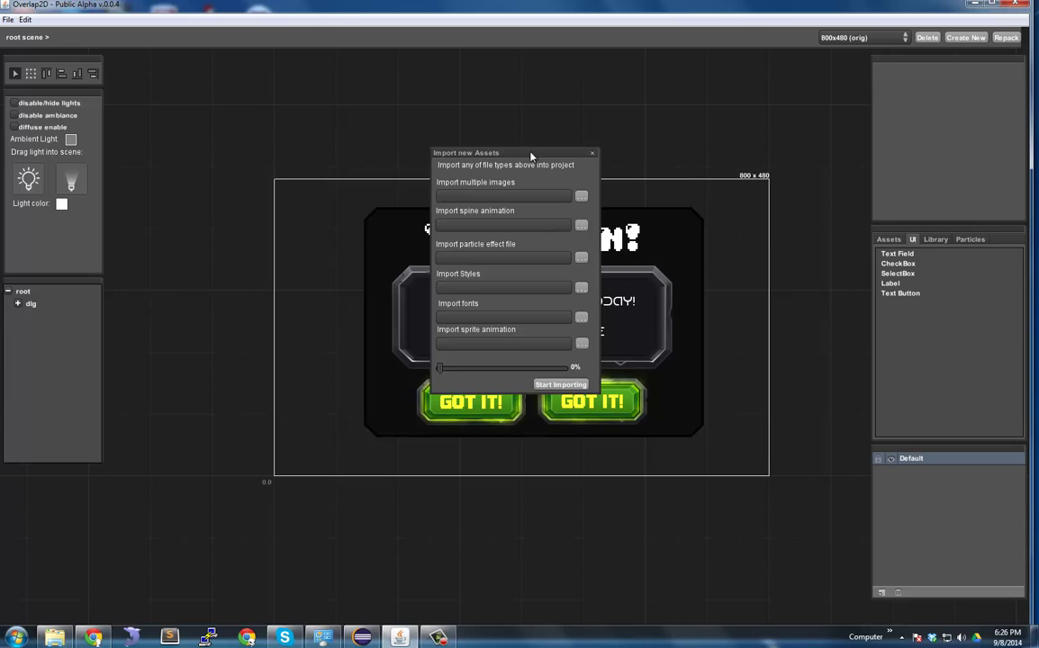
left_click_drag(594, 165, 654, 236)
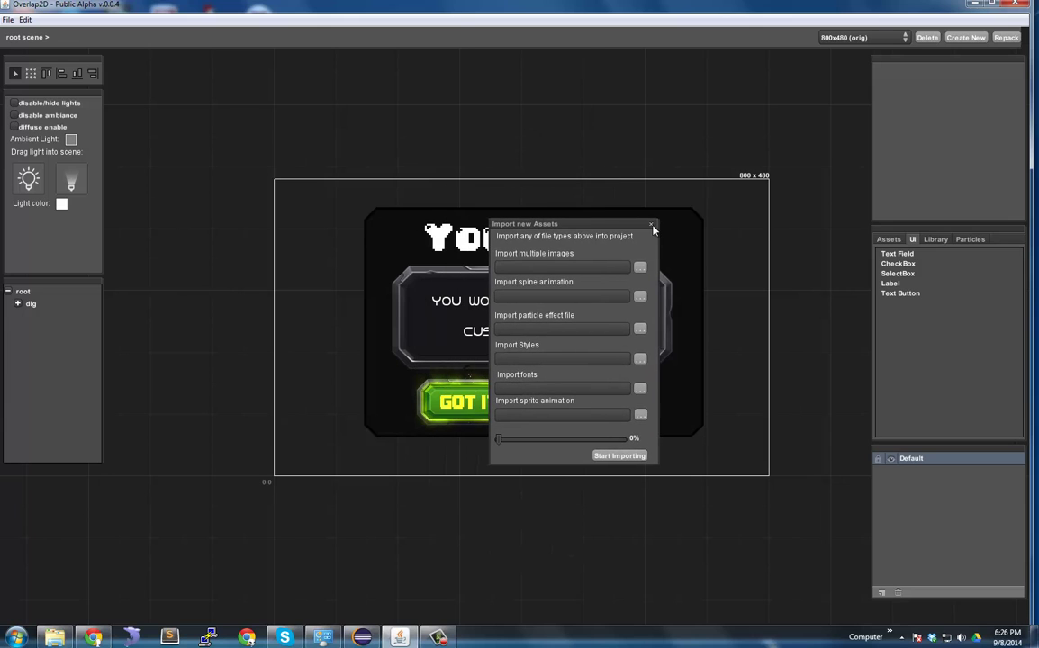
left_click(651, 224)
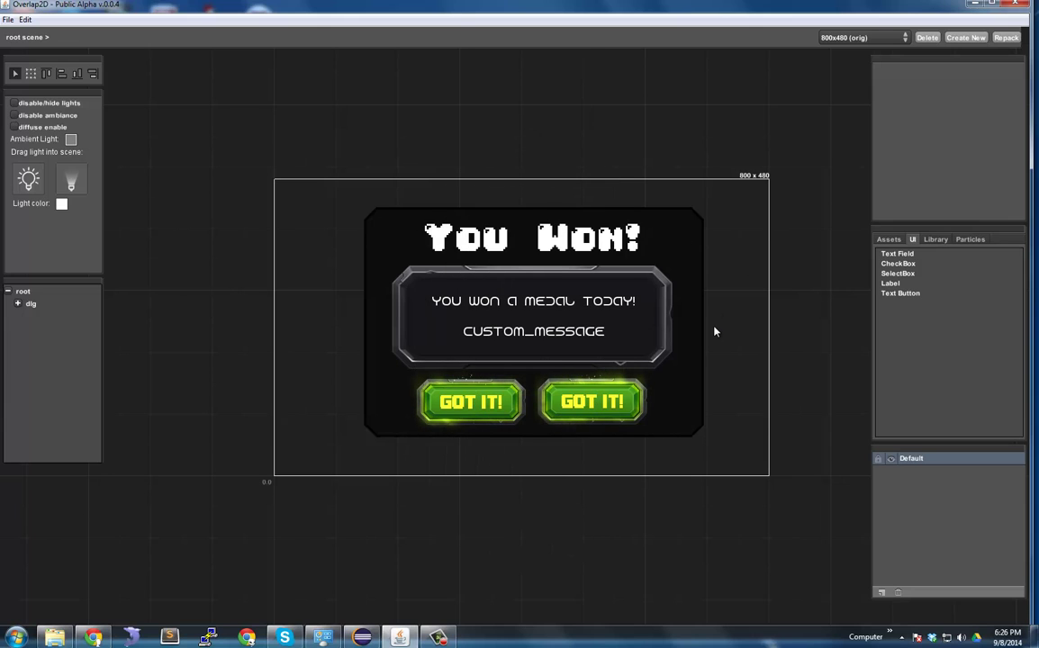
- Compare the project's image assets with the available UI components, ending on the image assets
left_click(888, 239)
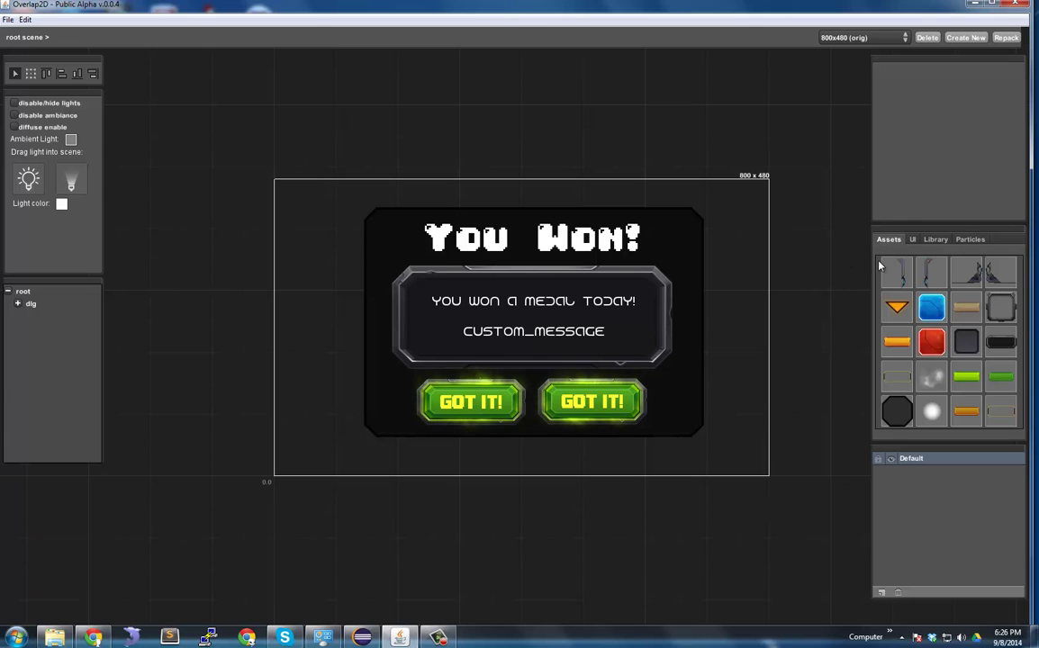
left_click(912, 239)
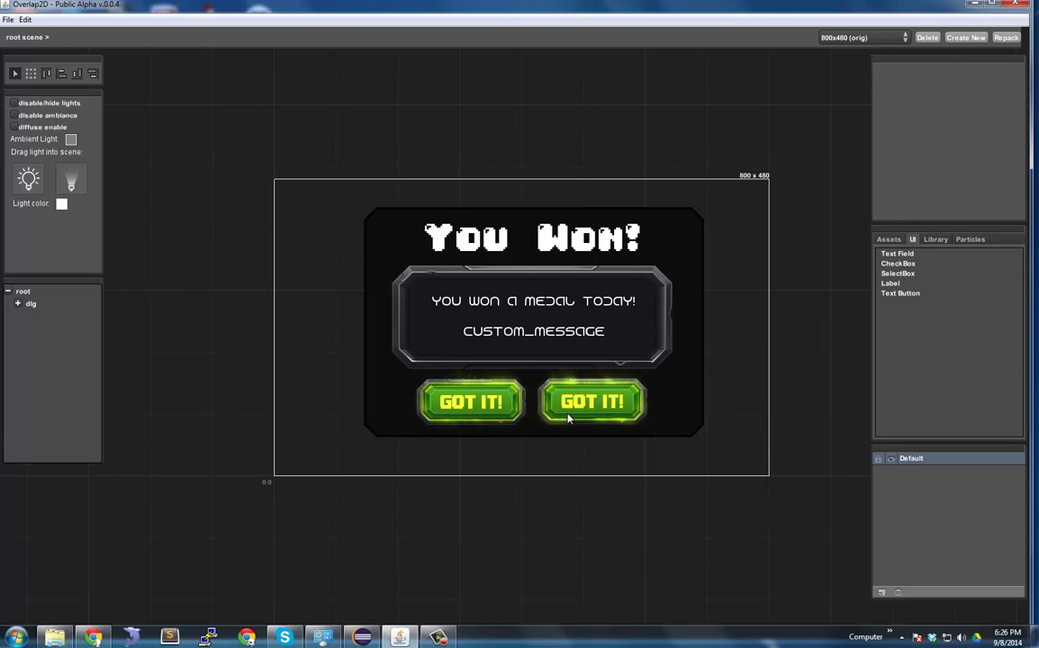
left_click(891, 239)
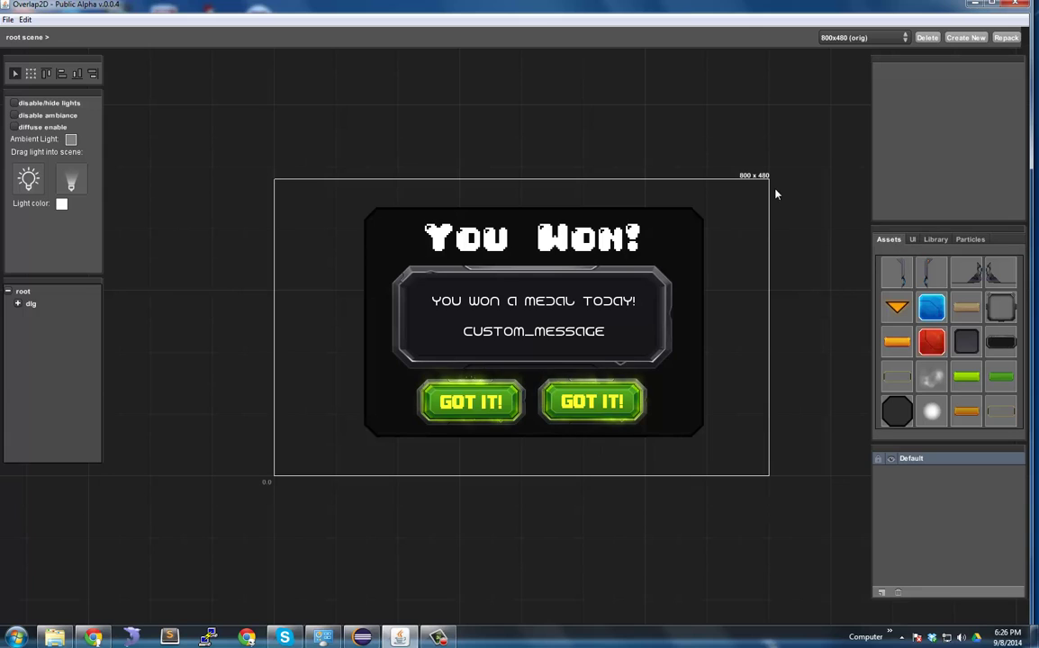
- Delete the whole "You Won!" dialog (dlg) from the scene
left_click_drag(808, 156, 278, 504)
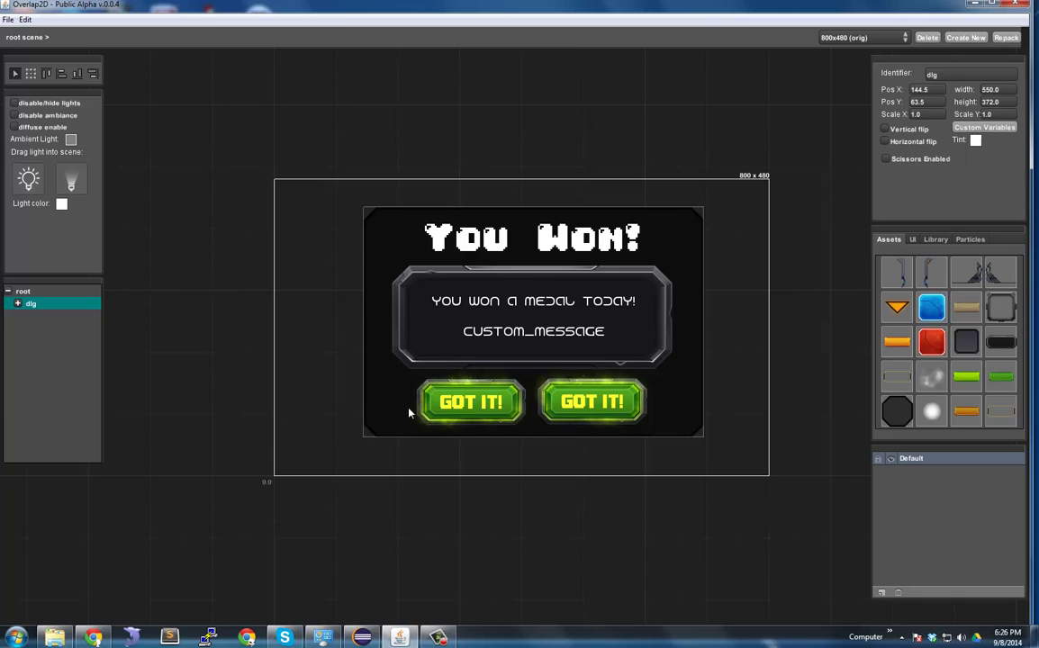
left_click_drag(729, 343, 547, 426)
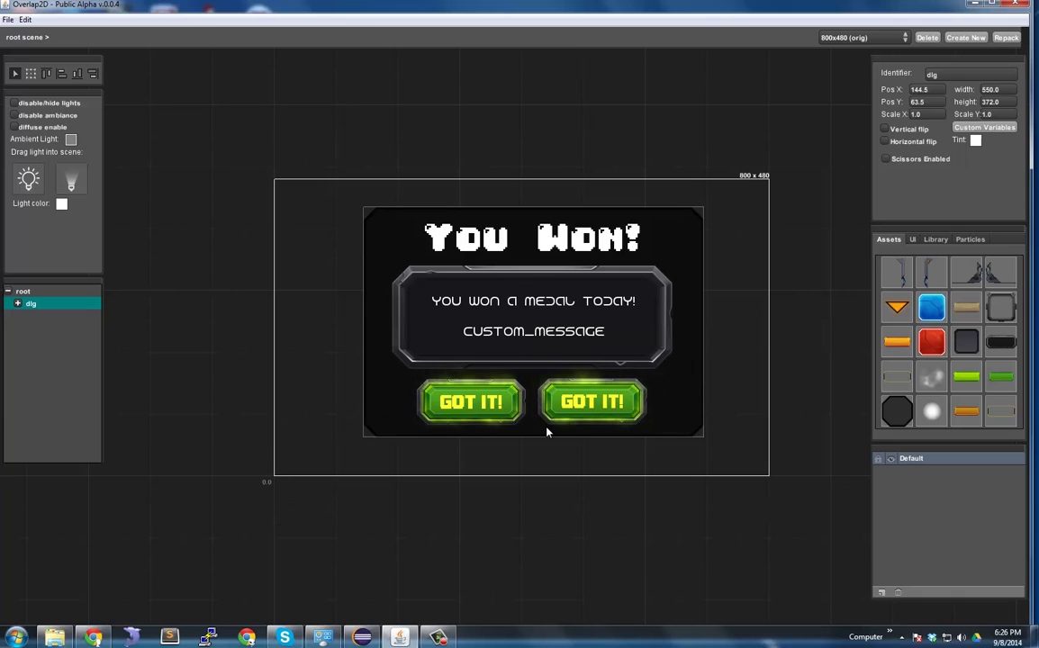
key("Delete")
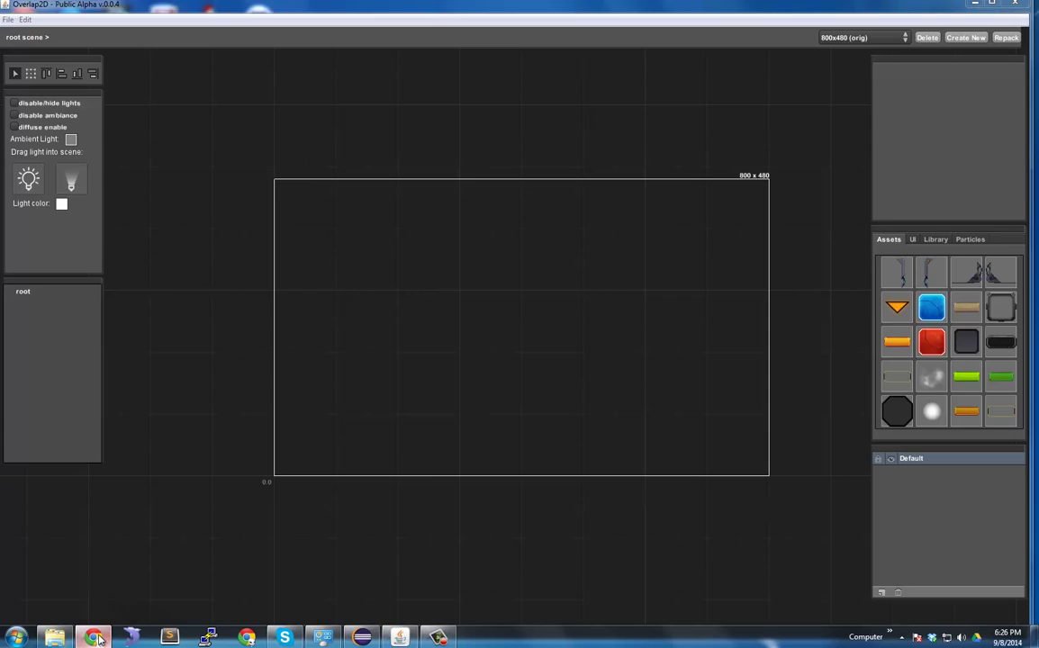
- Switch to Chrome and show the Android developer page on Draw 9-patch and its web address
left_click(93, 637)
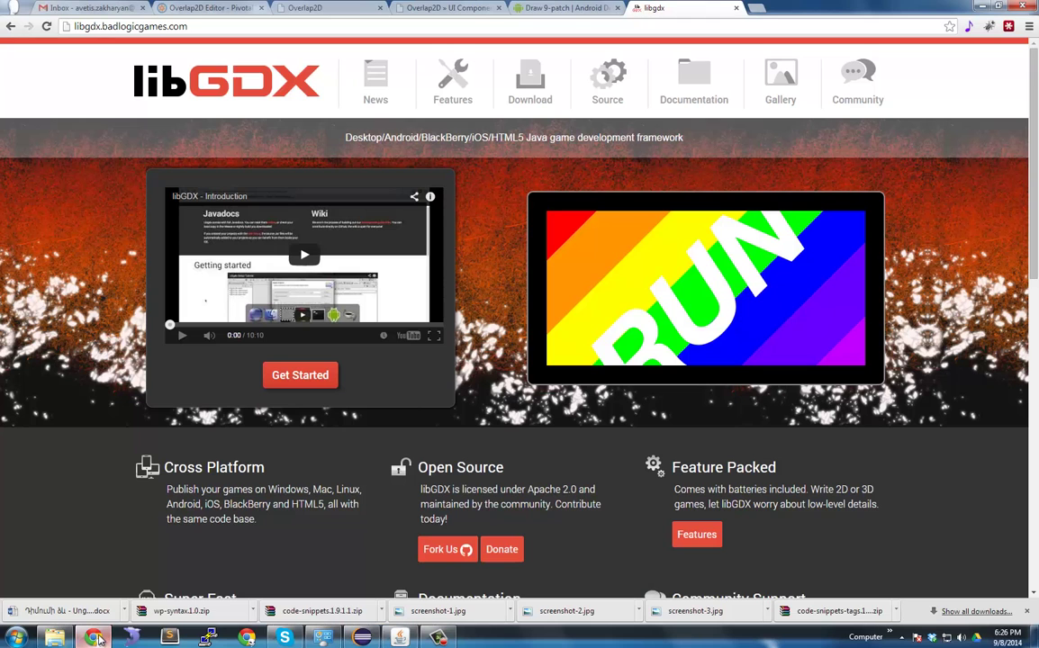
left_click(585, 9)
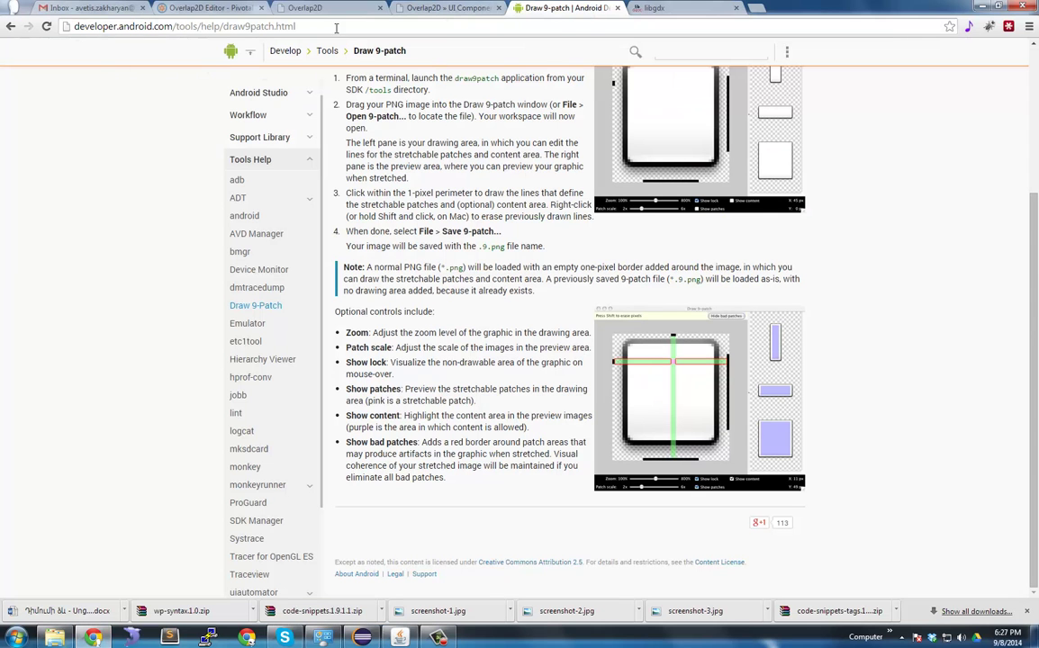
left_click(378, 27)
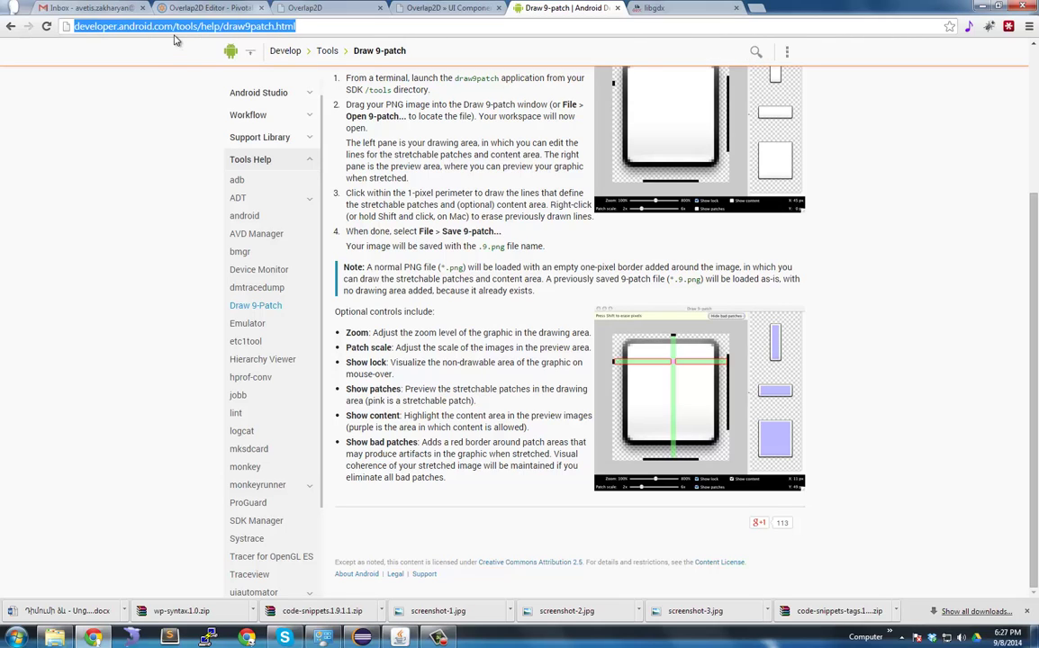
left_click(200, 27)
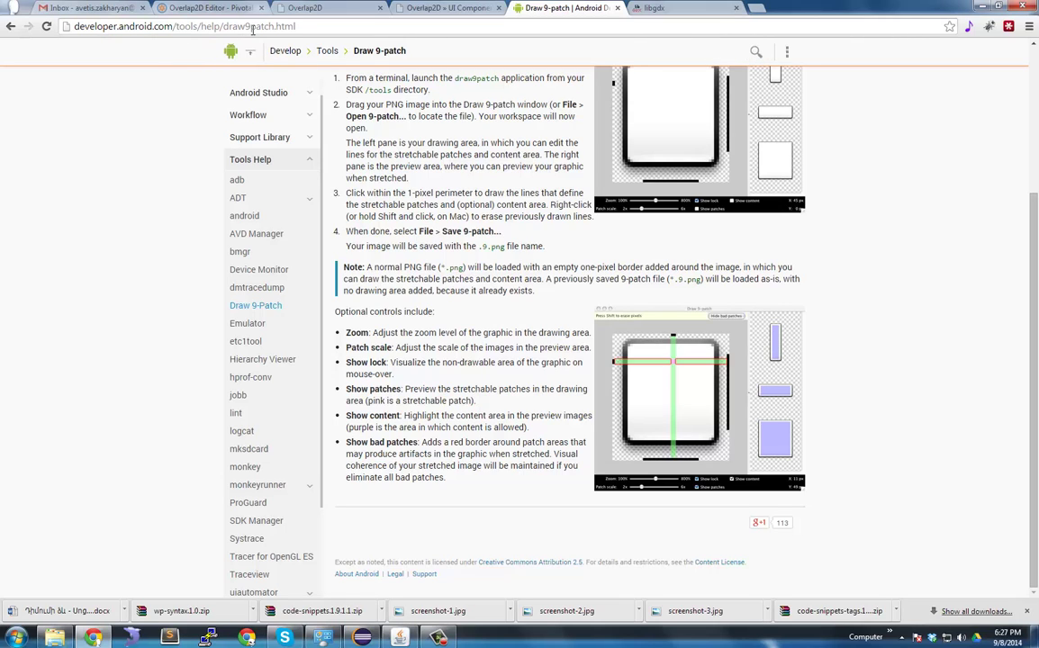
left_click_drag(276, 29, 313, 30)
left_click(314, 29)
- Read through the Draw 9-patch guide, including its steps, example images and optional controls
scroll(582, 258, "up", 3)
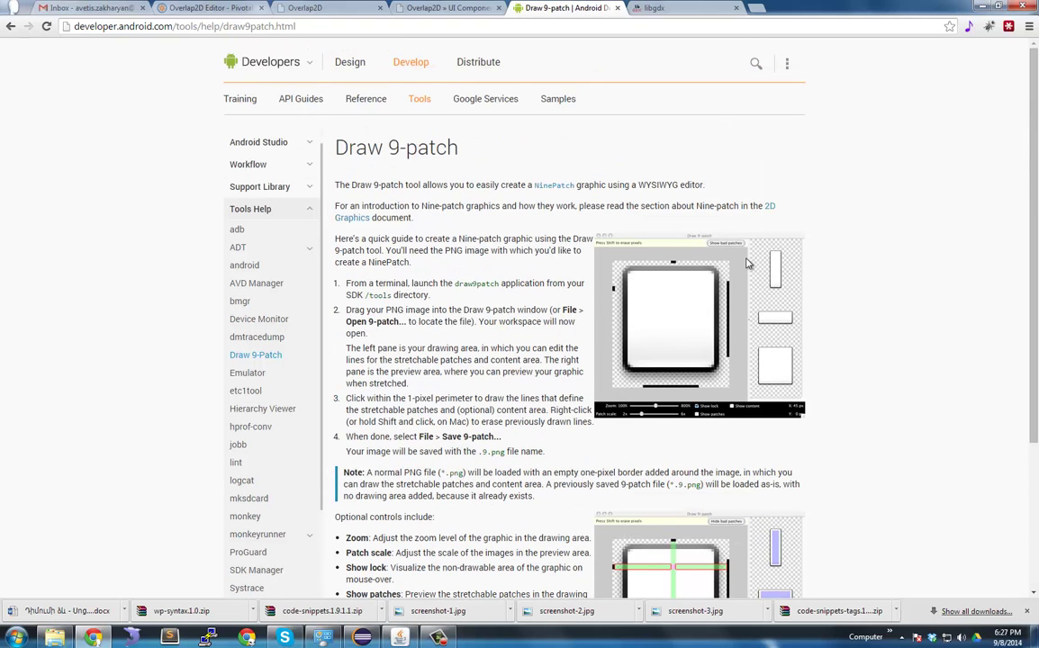
scroll(746, 263, "down", 5)
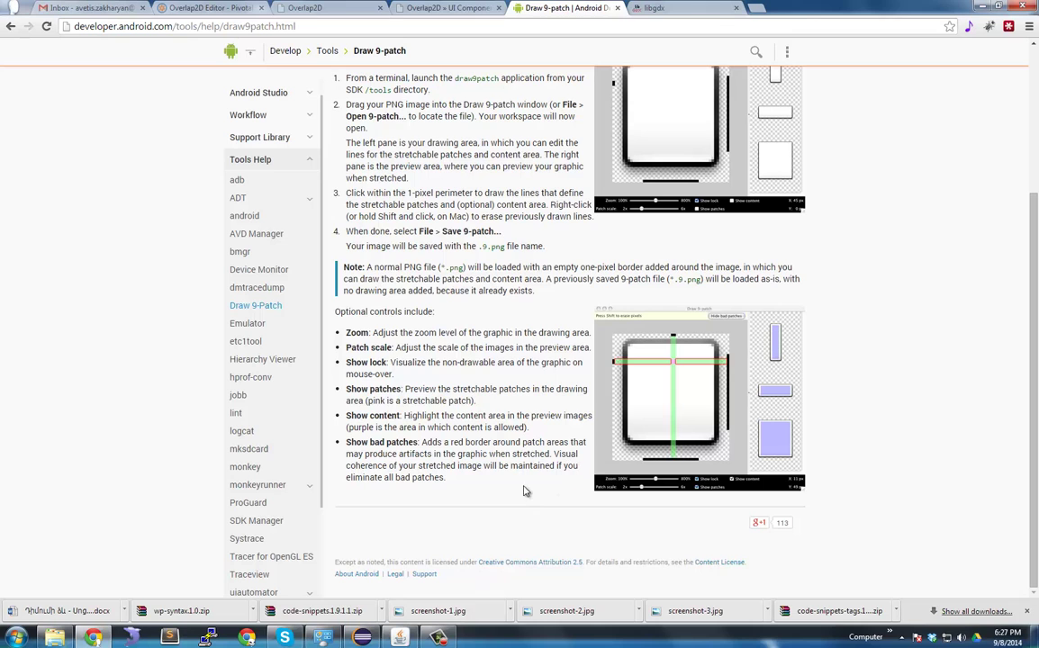
left_click_drag(523, 486, 370, 310)
left_click(553, 411)
scroll(489, 314, "up", 3)
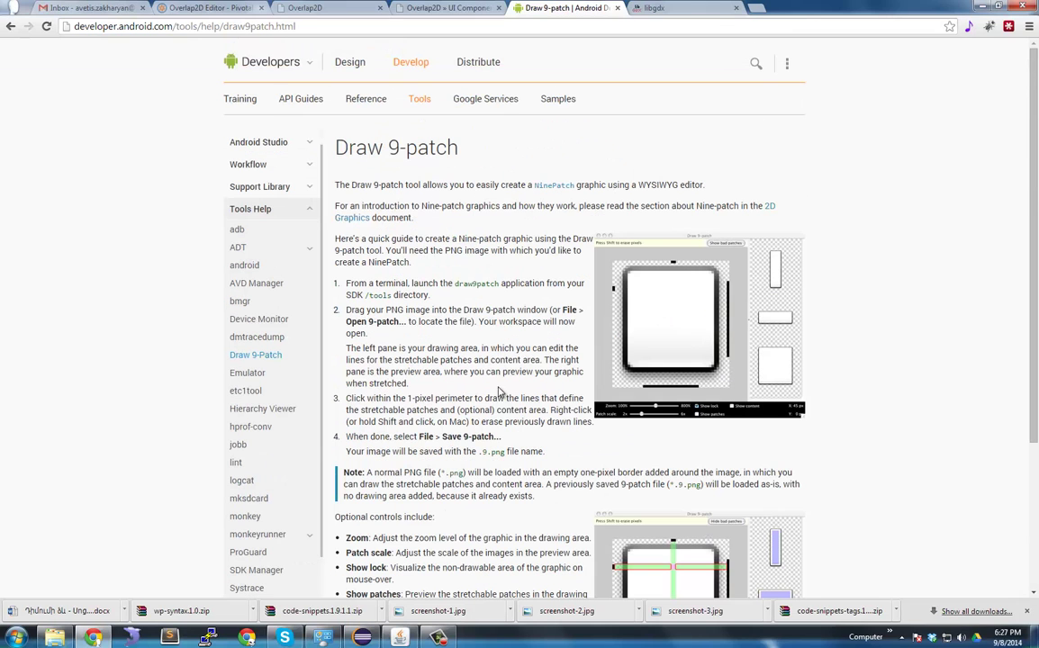
scroll(690, 372, "down", 2)
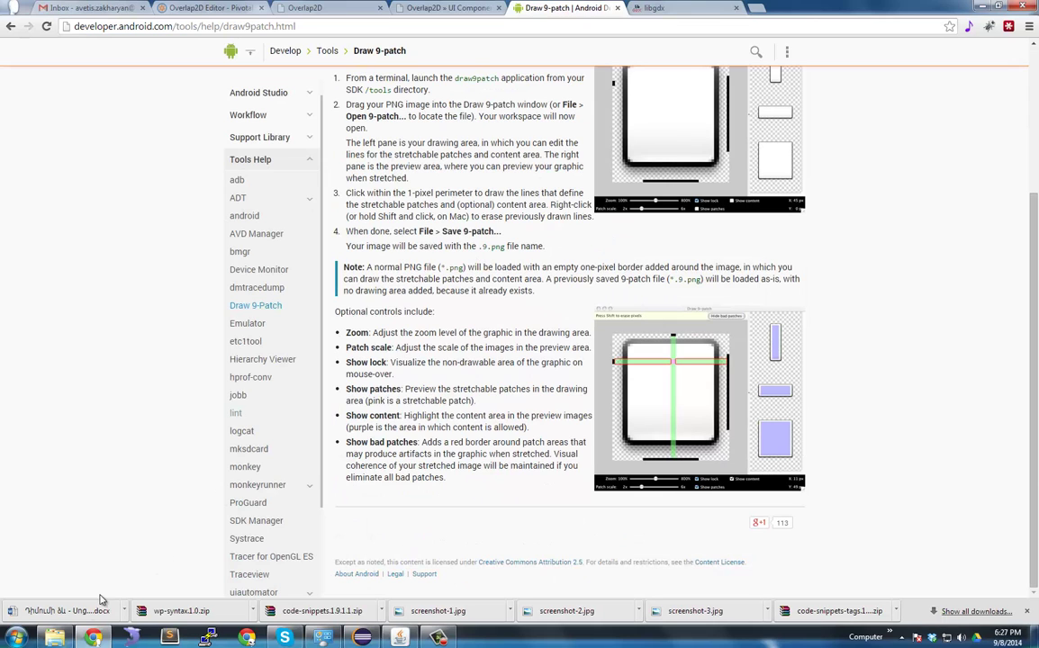
left_click_drag(502, 483, 447, 291)
left_click(259, 422)
- Switch to File Explorer and go up from the fonts folder to uidemo_data's res folder
left_click(55, 636)
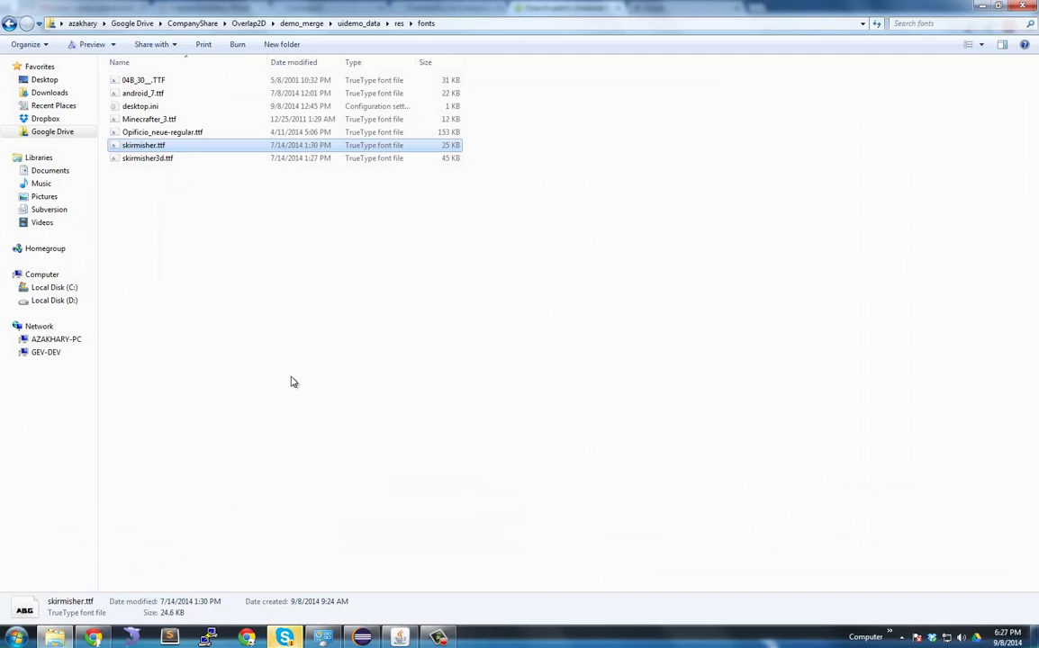
left_click(302, 359)
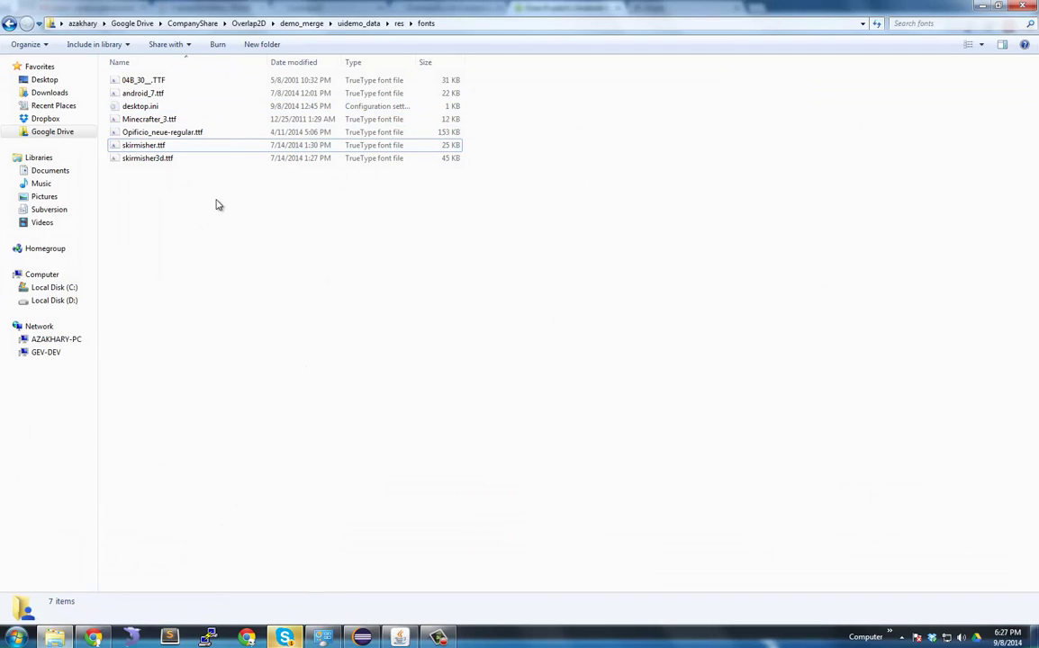
left_click(399, 24)
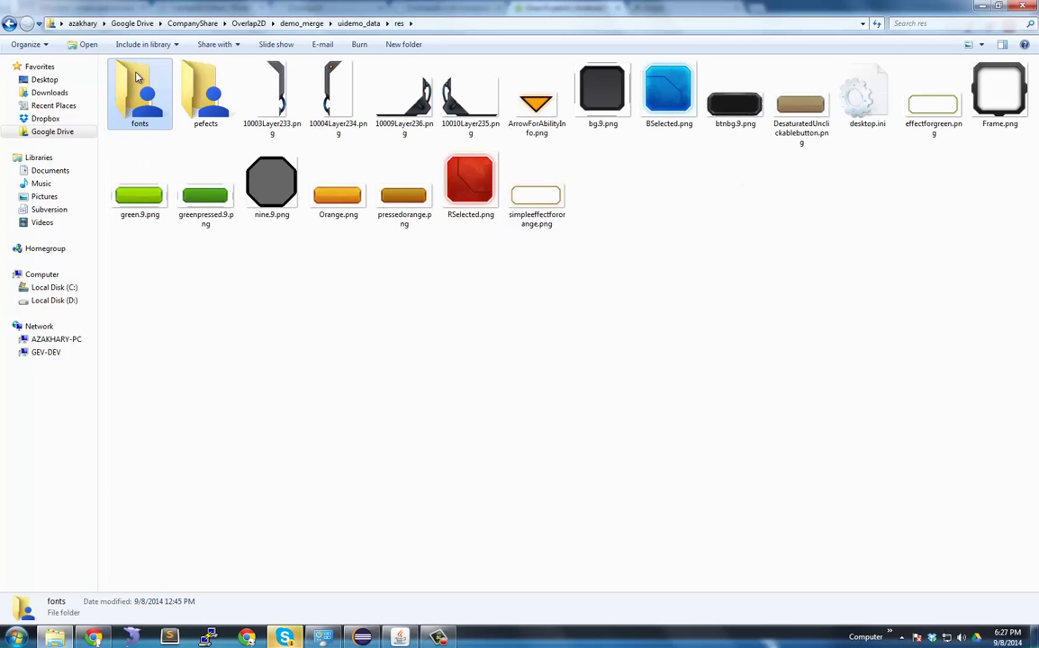
left_click(498, 352)
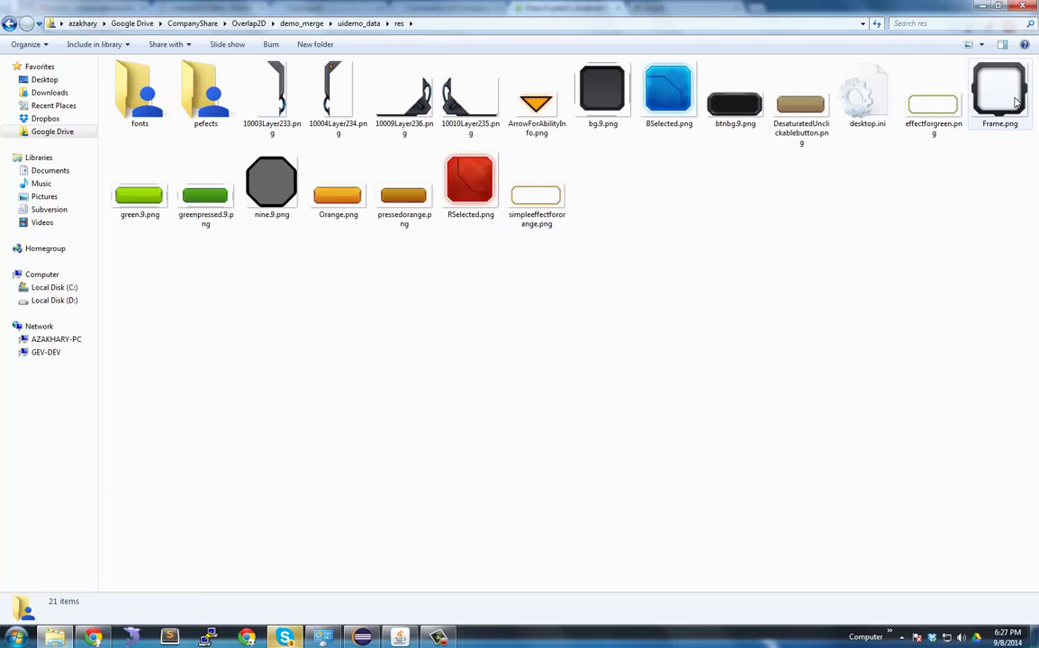
- Examine the nine-patch files greenpressed.9.png and bg.9.png, and view bg.9.png at a larger size
left_click(338, 196)
left_click(205, 197)
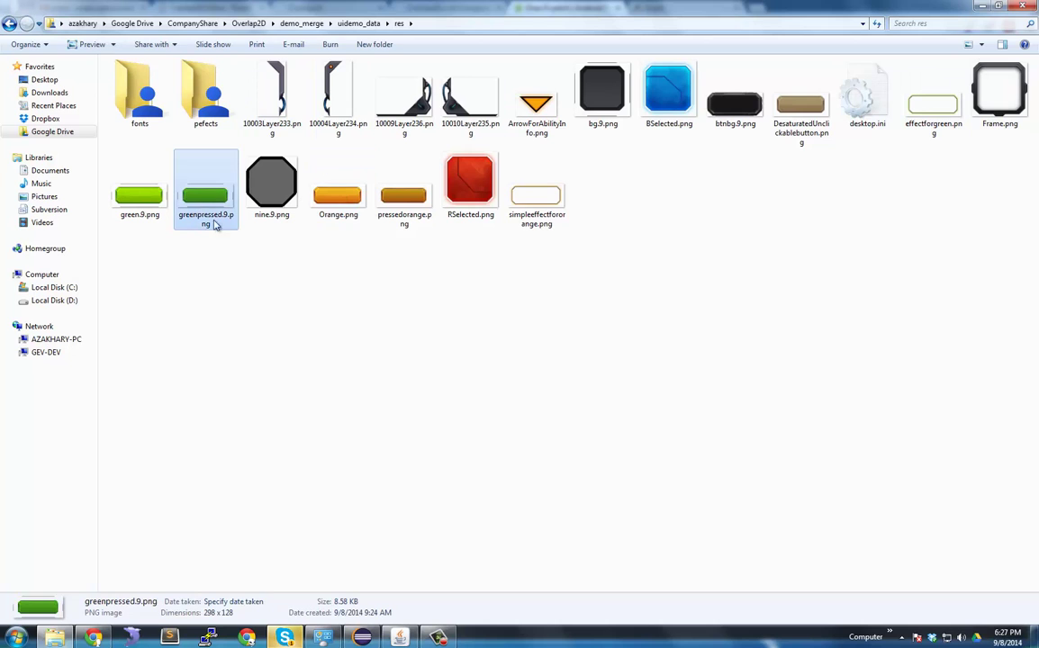
left_click(603, 94)
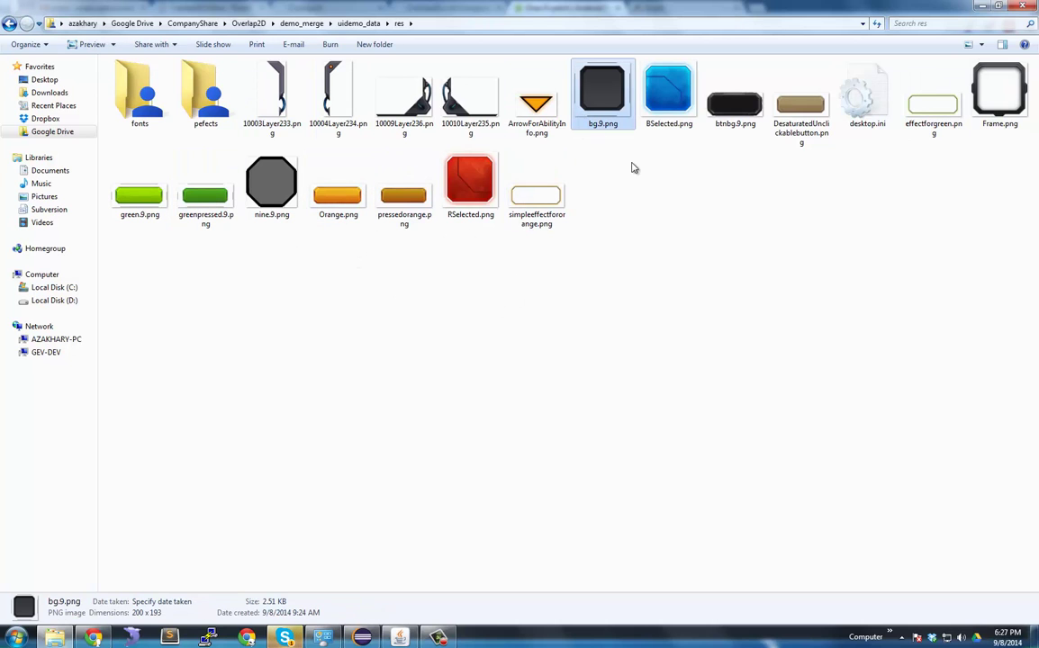
double_click(598, 106)
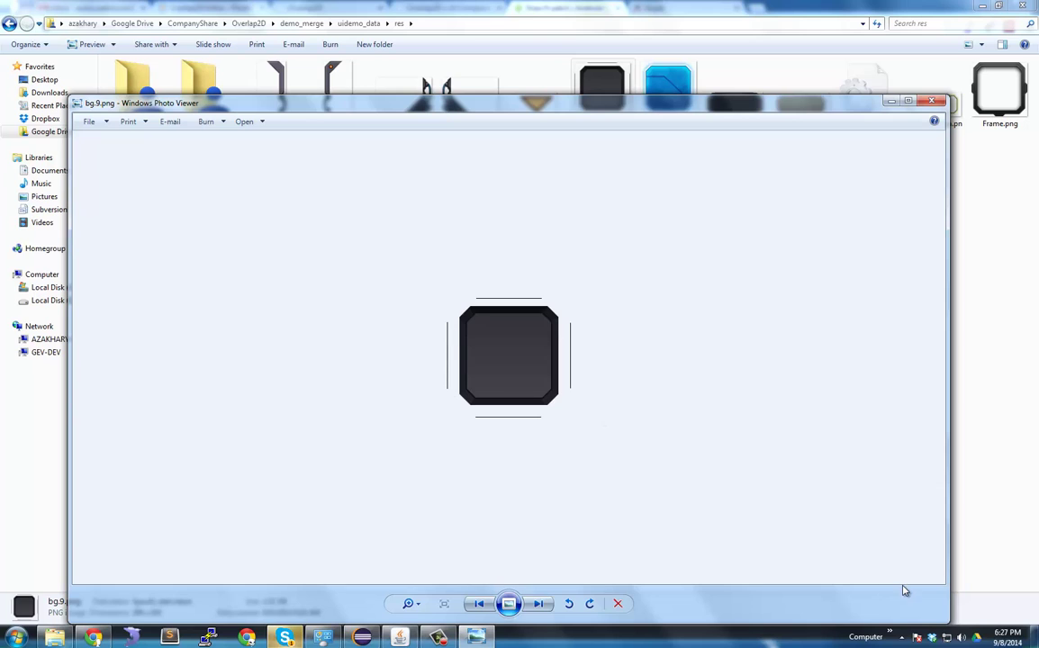
- Quit the Skype application running in the background
left_click(901, 636)
right_click(919, 554)
left_click(929, 595)
left_click(551, 366)
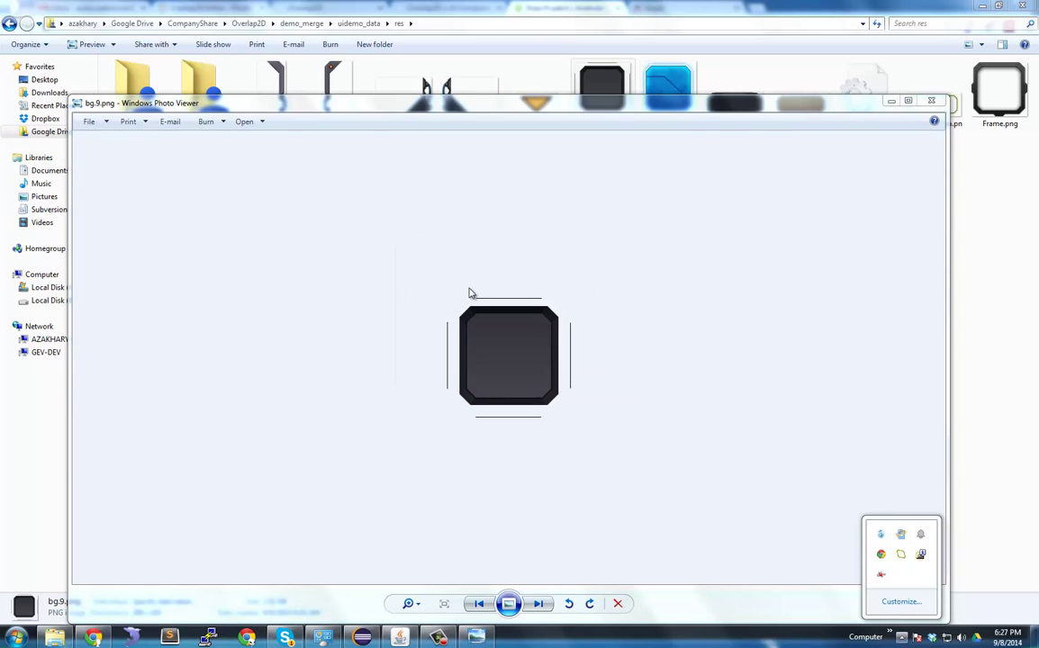
left_click(707, 417)
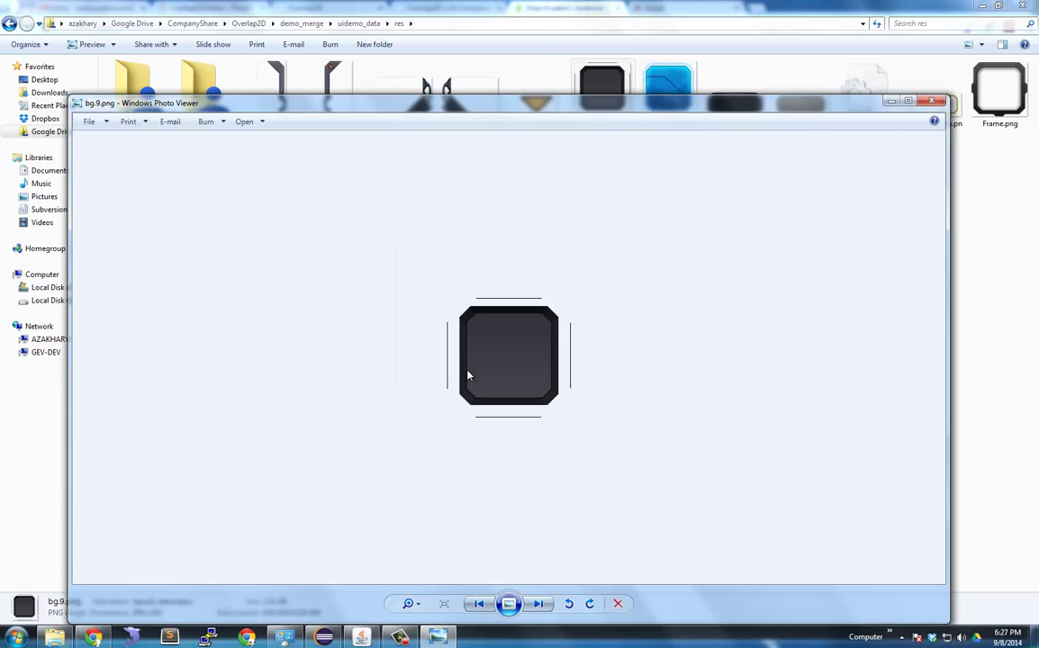
- Close the bg.9.png preview and inspect the btnbg.9.png and effectforgreen.png files in the res folder
left_click(932, 101)
left_click(732, 113)
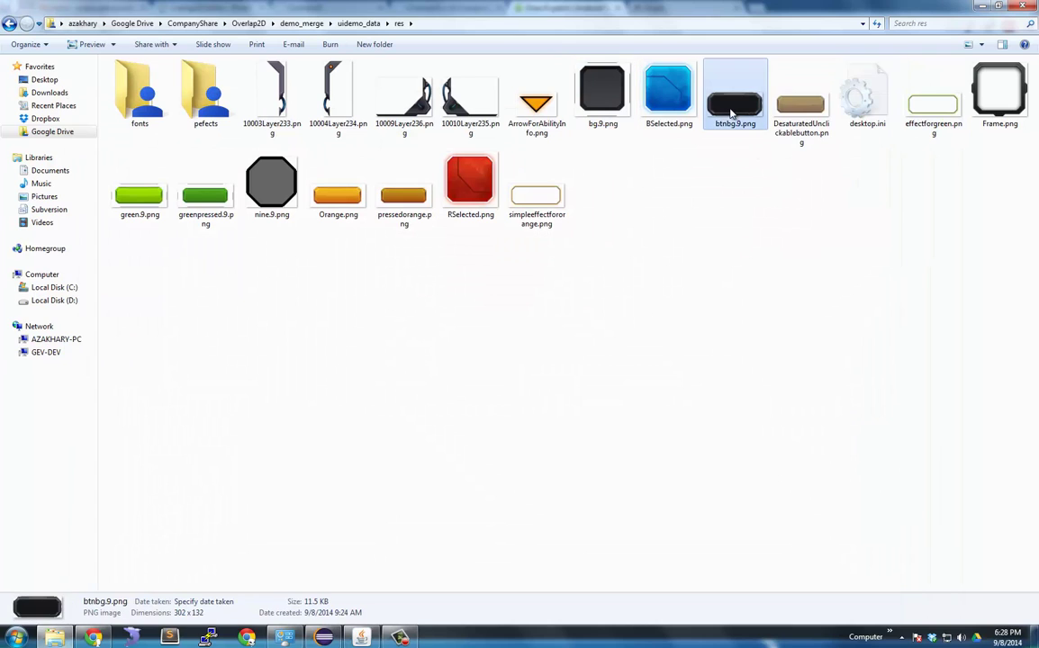
left_click(905, 128)
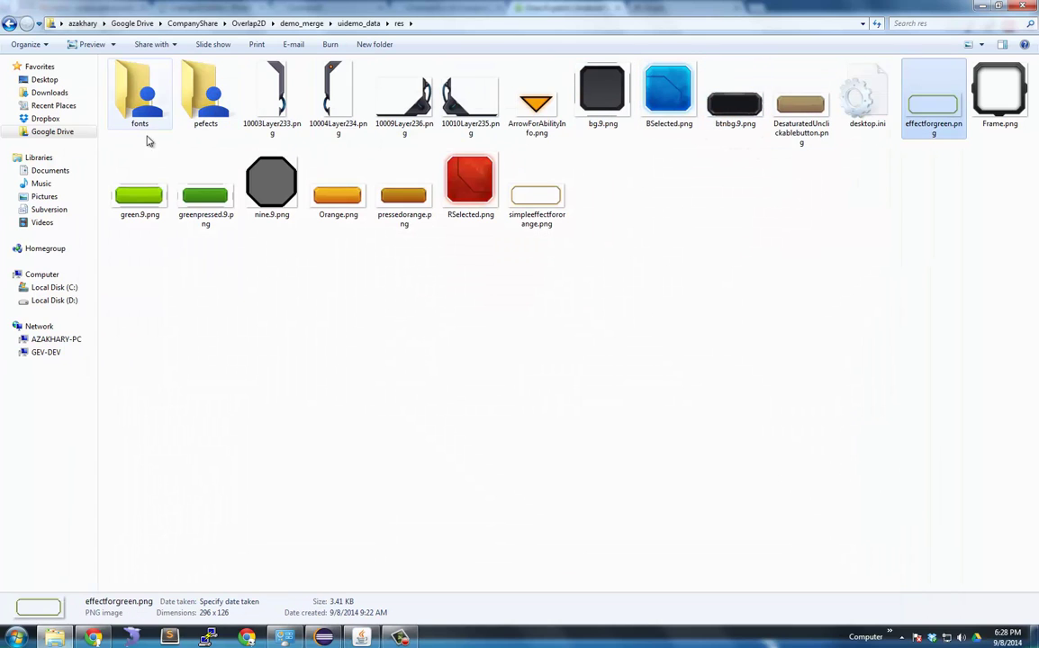
- Open the fonts folder in res and go through its TrueType font files, from skirmisher3d.ttf up to 04B_30__.TTF
double_click(153, 92)
left_click_drag(435, 306, 177, 162)
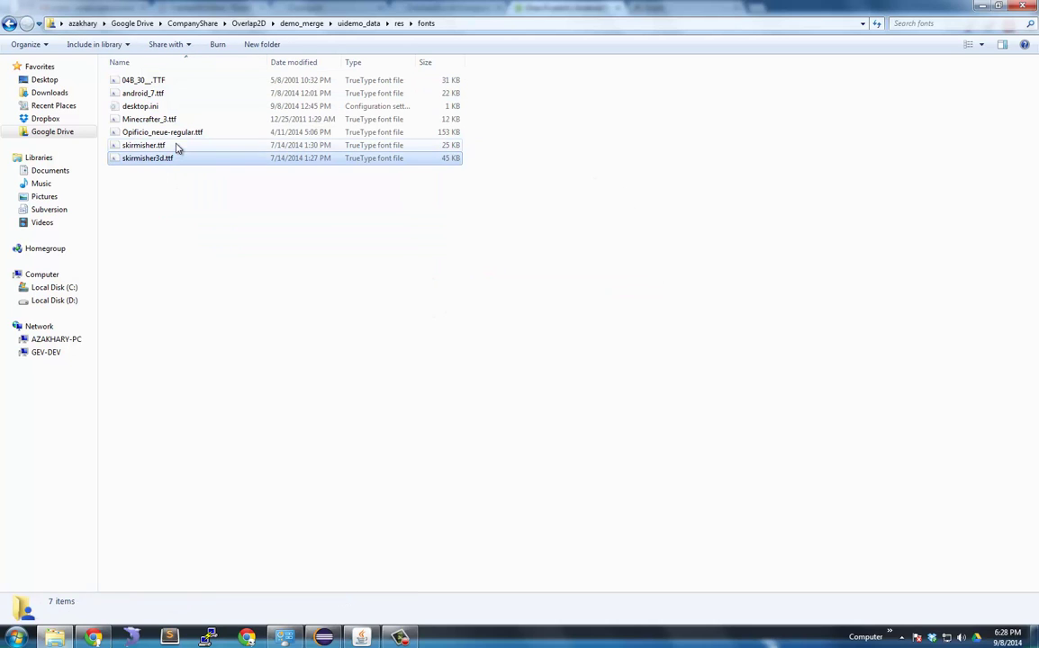
left_click(186, 133)
left_click(185, 118)
left_click(187, 93)
left_click(187, 81)
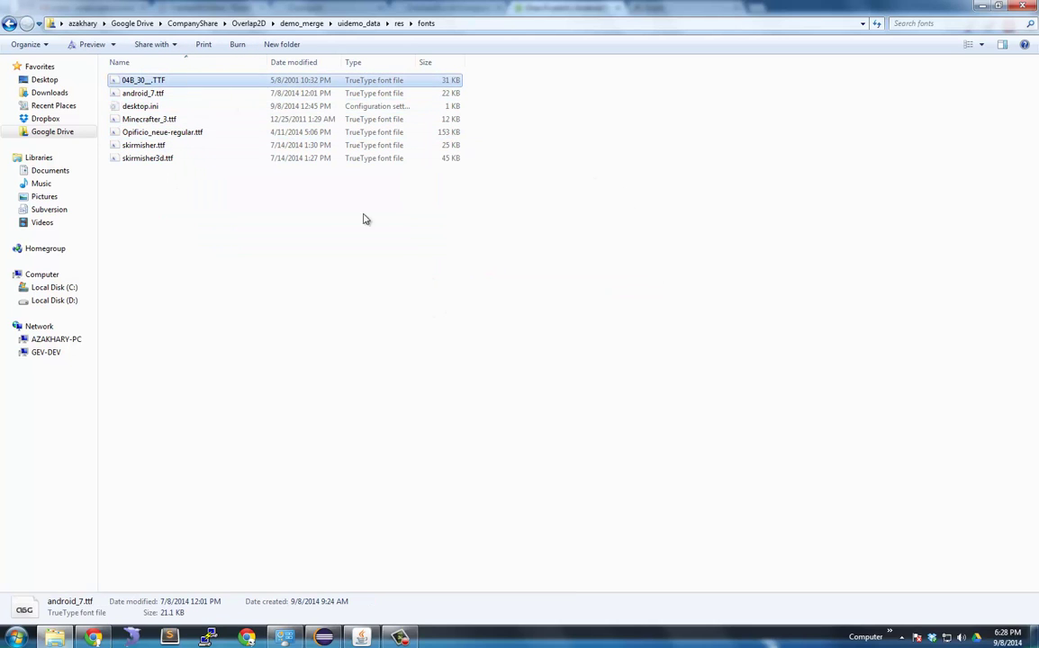
left_click(786, 418)
left_click_drag(788, 423, 457, 369)
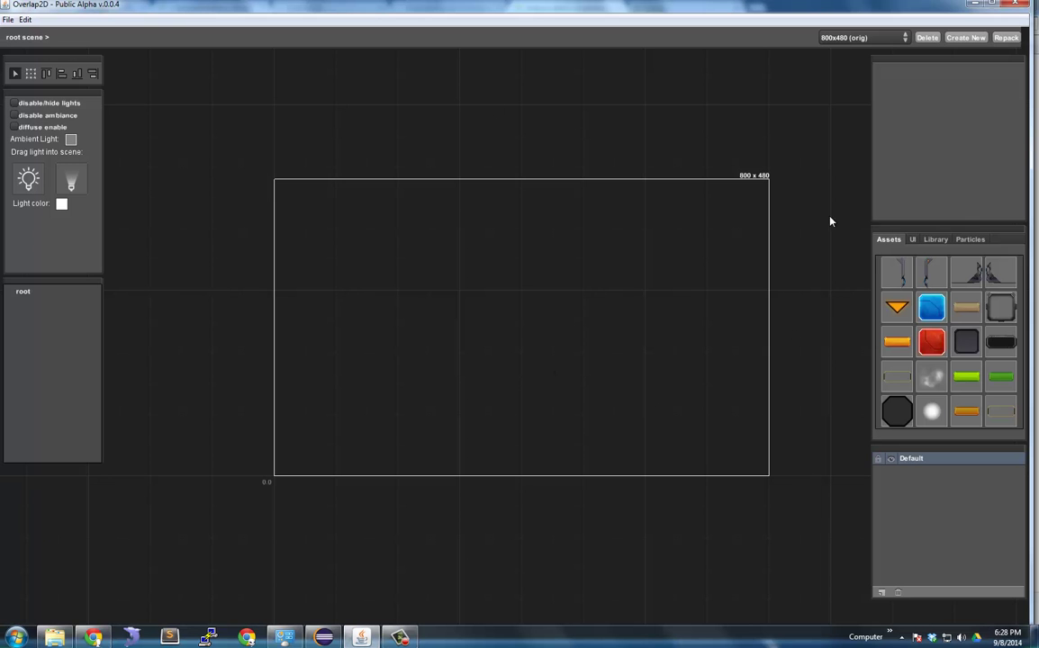
- Switch to Overlap2D, view the Import new Assets dialog's options for images, animations, styles and fonts, and close it without importing
left_click(6, 19)
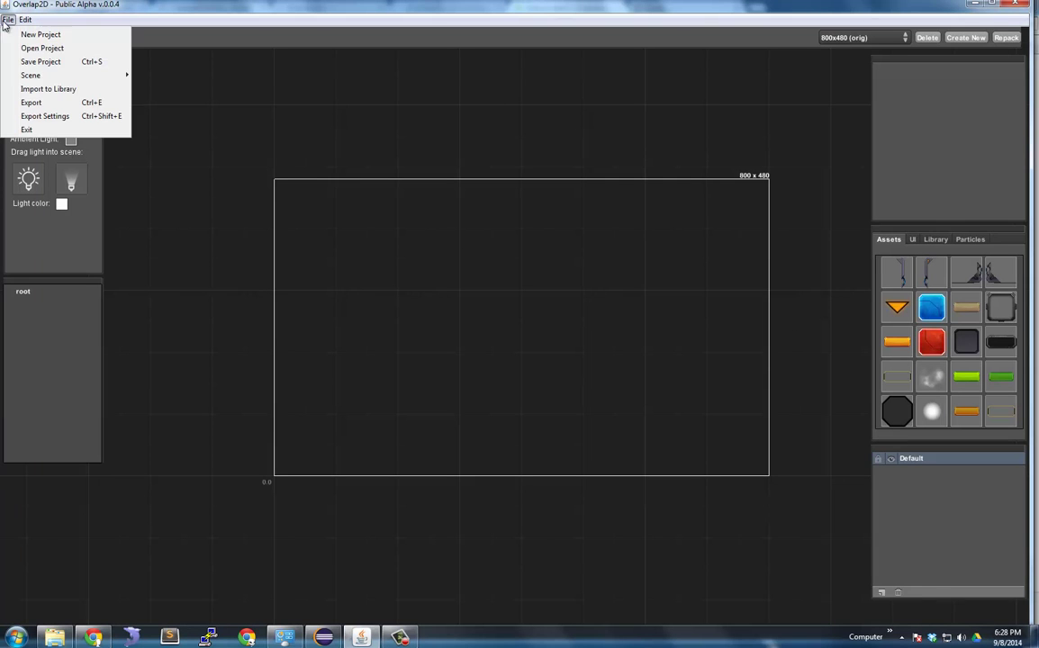
left_click(54, 89)
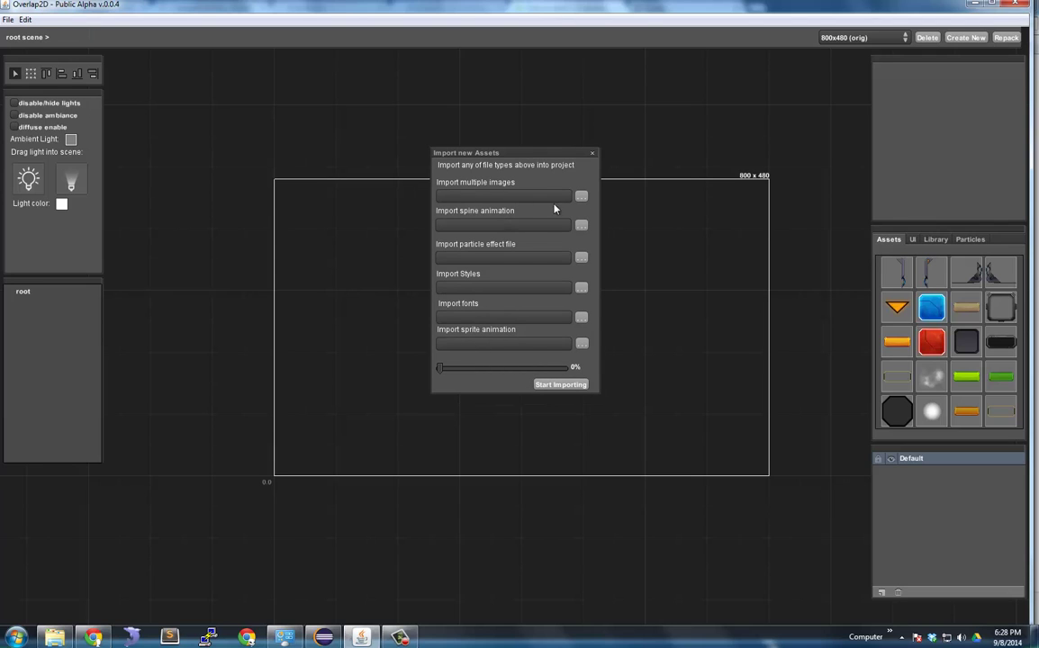
left_click(592, 153)
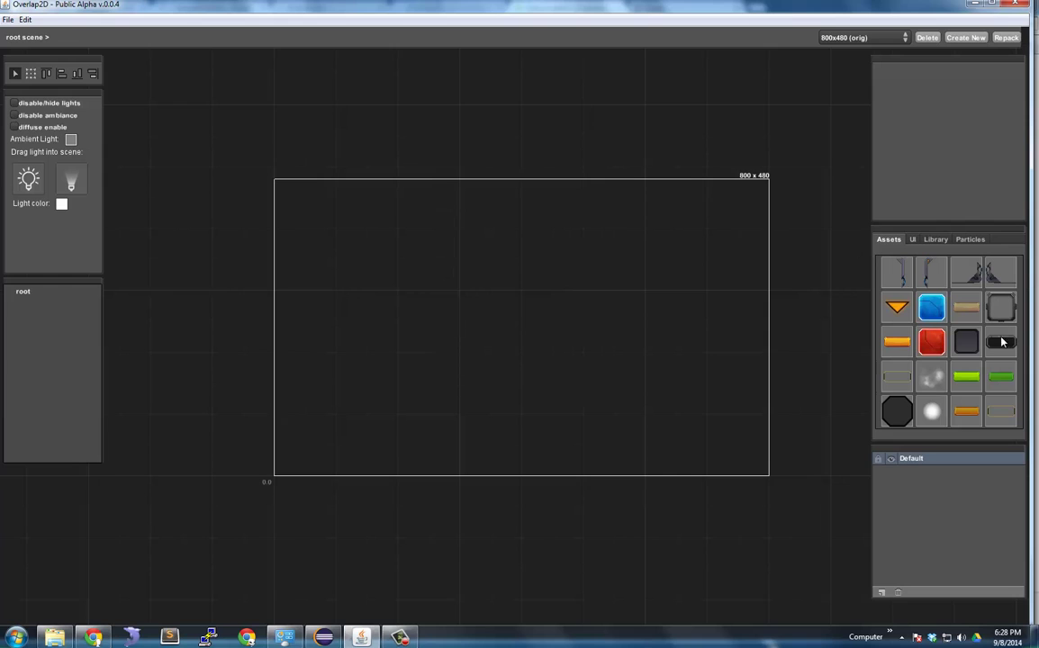
- Place the dark button background nine-patch in the scene, stretch it to a scale of about 1.79 by 2.64, and reposition it
left_click_drag(1004, 342, 459, 362)
left_click(31, 74)
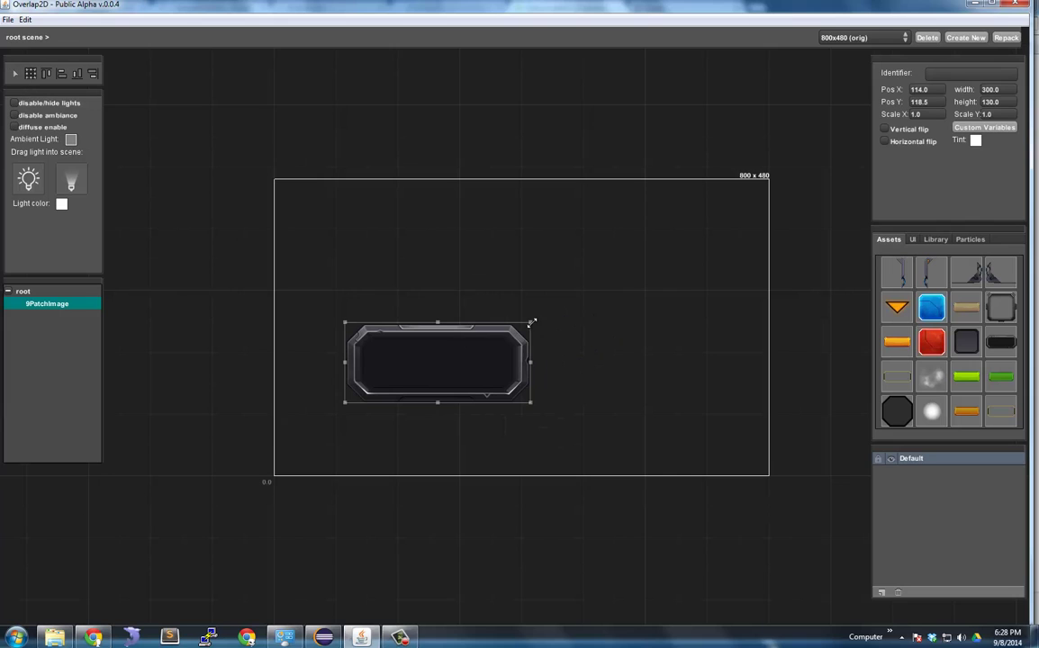
left_click_drag(532, 322, 675, 193)
left_click(110, 110)
left_click_drag(492, 339, 516, 372)
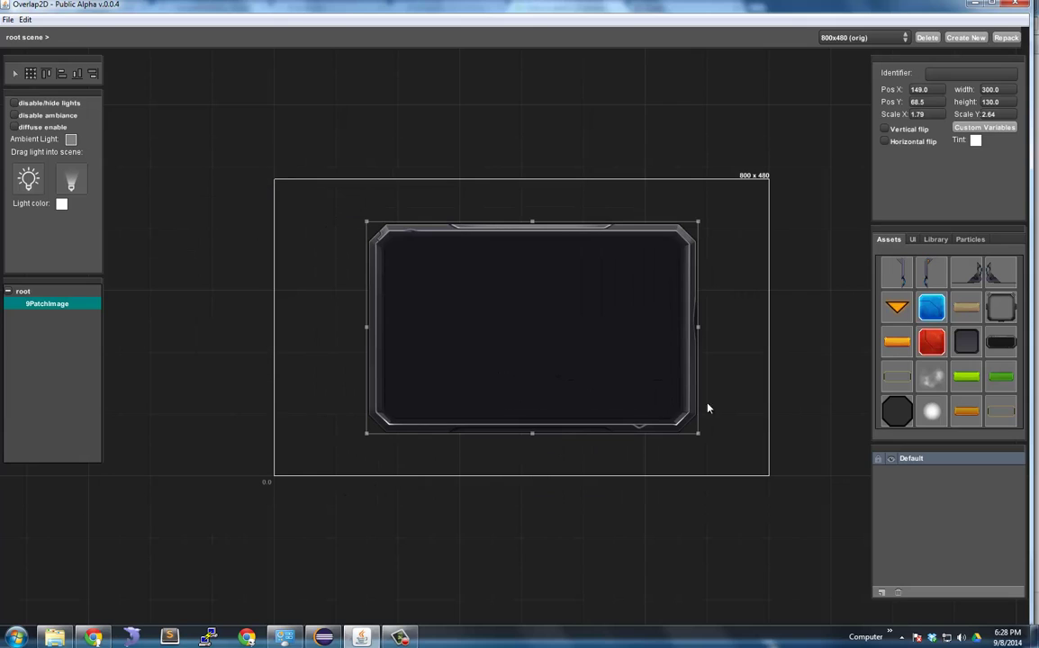
key("ctrl+z")
- Add the dark octagonal nine-patch image below the large panel and stretch it to try out its scaling
left_click_drag(897, 411, 441, 453)
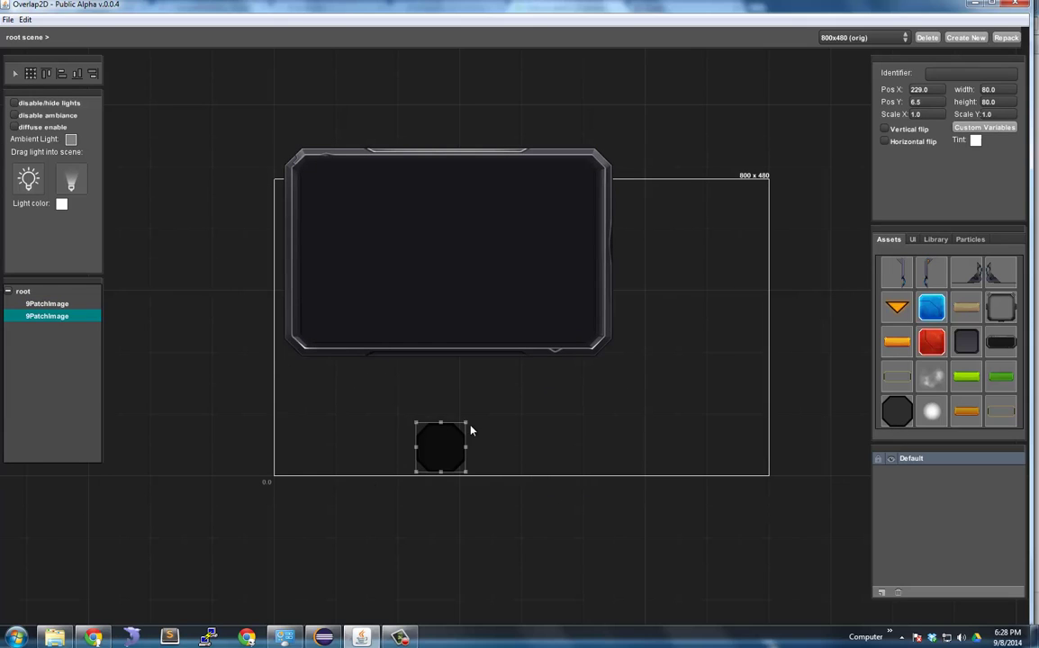
left_click_drag(468, 422, 652, 403)
left_click_drag(732, 136, 505, 502)
- Delete the octagonal nine-patch and the large dark panel from the scene
left_click(603, 421)
key("Delete")
left_click(559, 350)
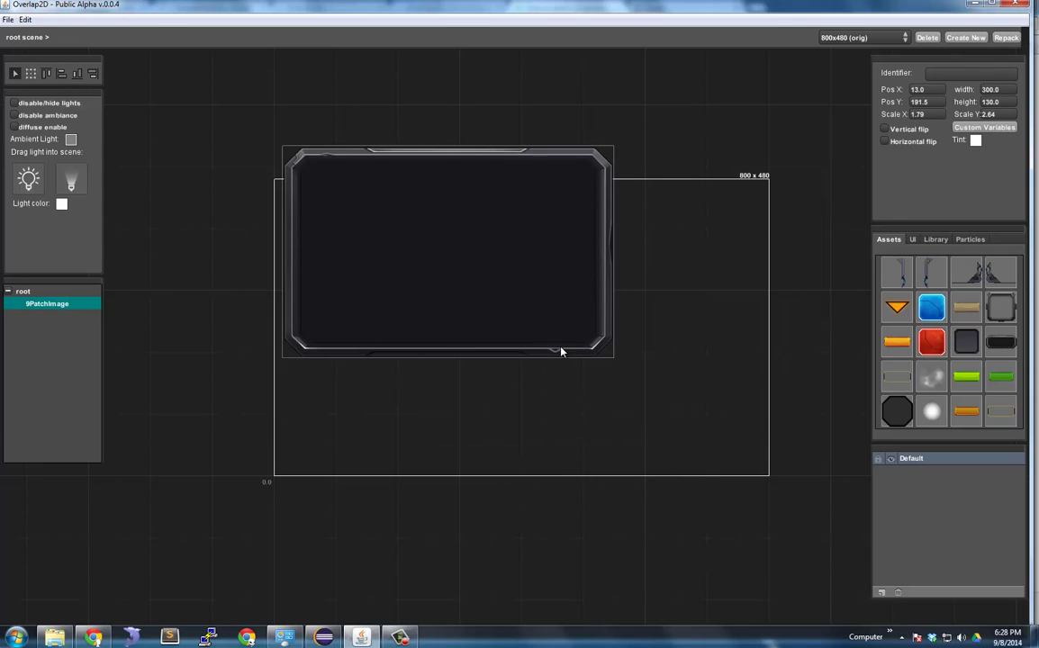
key("Delete")
- Place the green nine-patch button and the plain orange button image side by side in the scene, with ambiance disabled
left_click_drag(975, 383, 470, 325)
left_click_drag(967, 411, 603, 331)
left_click(614, 334)
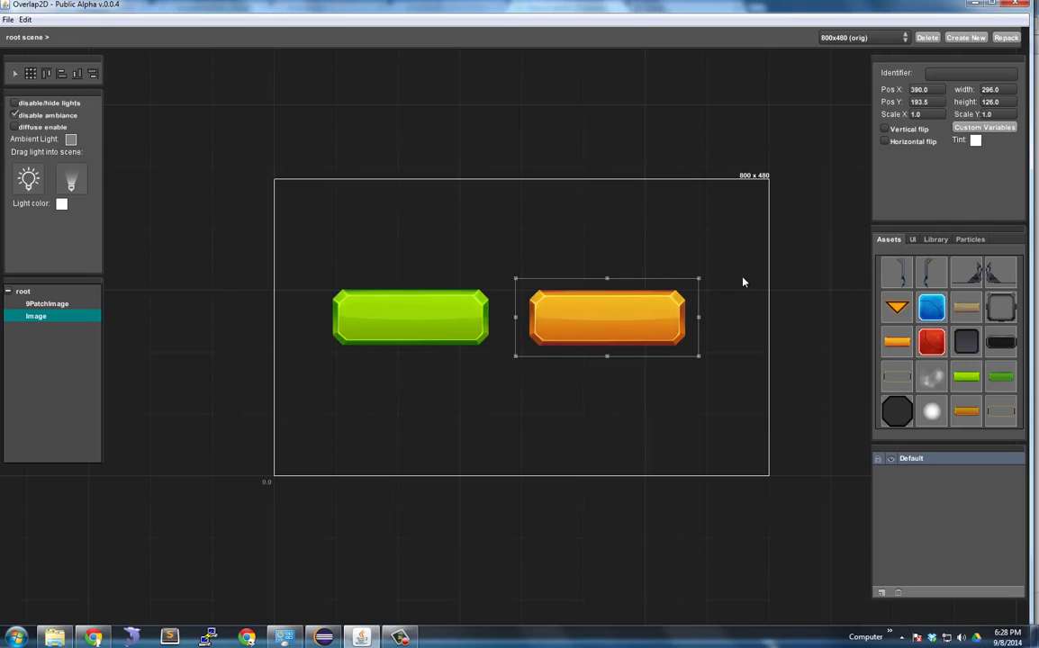
- Enlarge the orange image and stretch the green nine-patch to a scale of about 0.62 by 4.24 to compare their corners
left_click_drag(699, 280, 798, 88)
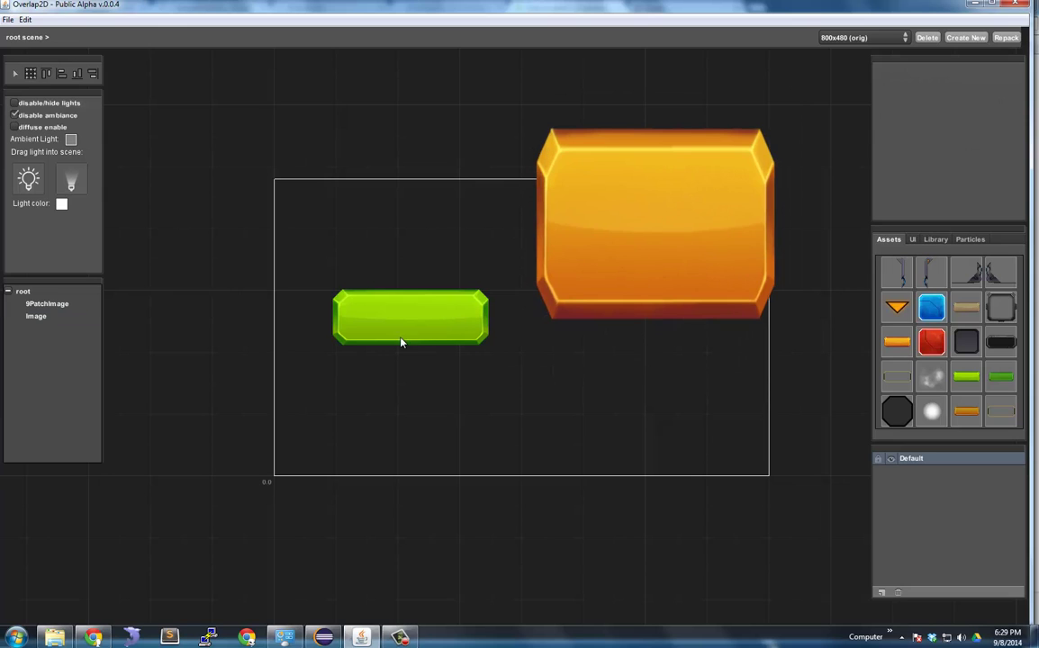
left_click_drag(440, 327, 375, 116)
left_click(3, 101)
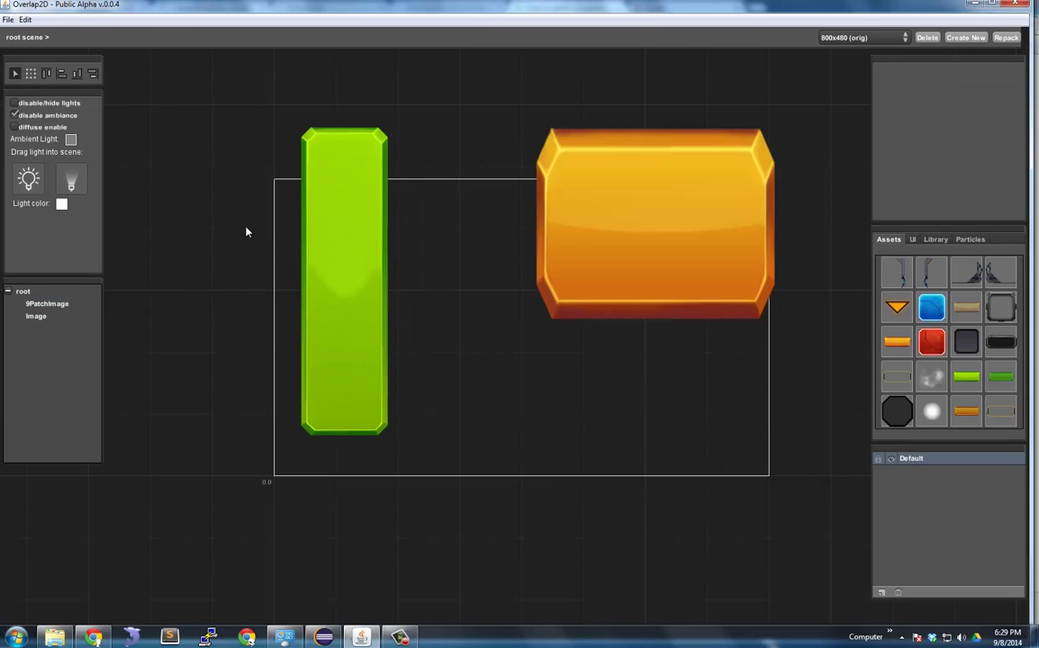
- Delete the orange image and reshape the green nine-patch into a wide button at a scale of about 1.57 by 1.35
left_click(636, 244)
key("Delete")
left_click(343, 221)
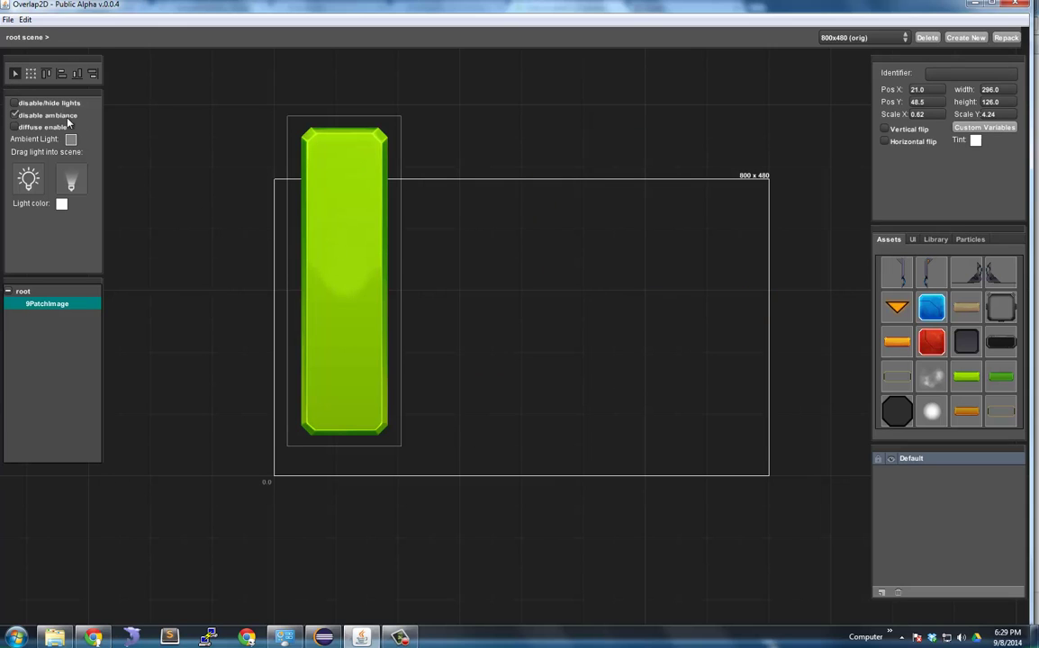
left_click(29, 73)
left_click_drag(343, 115, 379, 339)
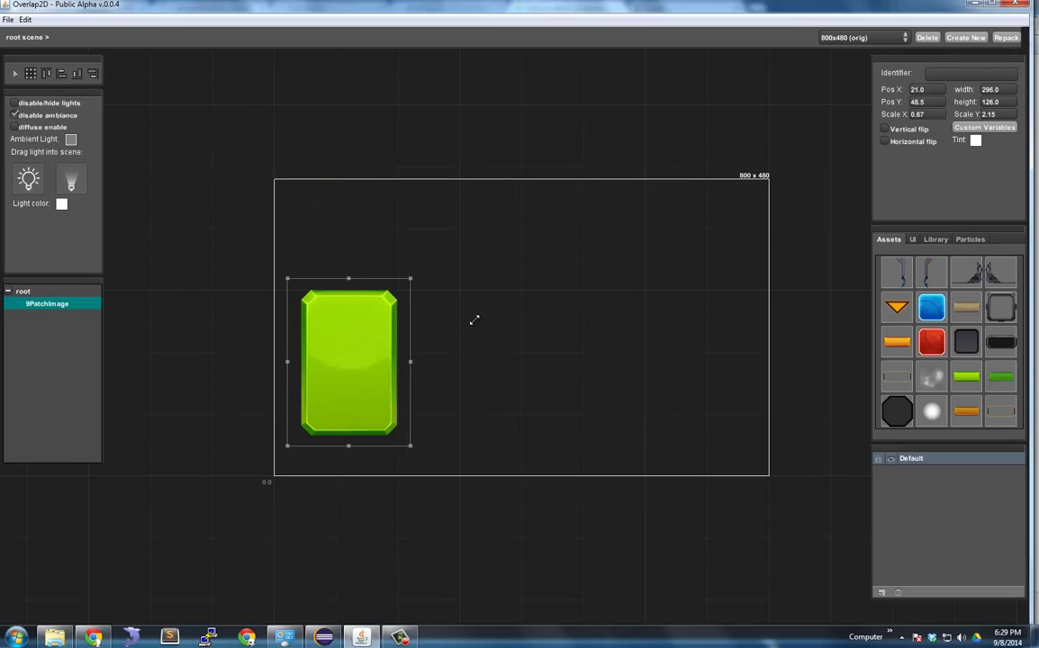
left_click_drag(495, 326, 575, 342)
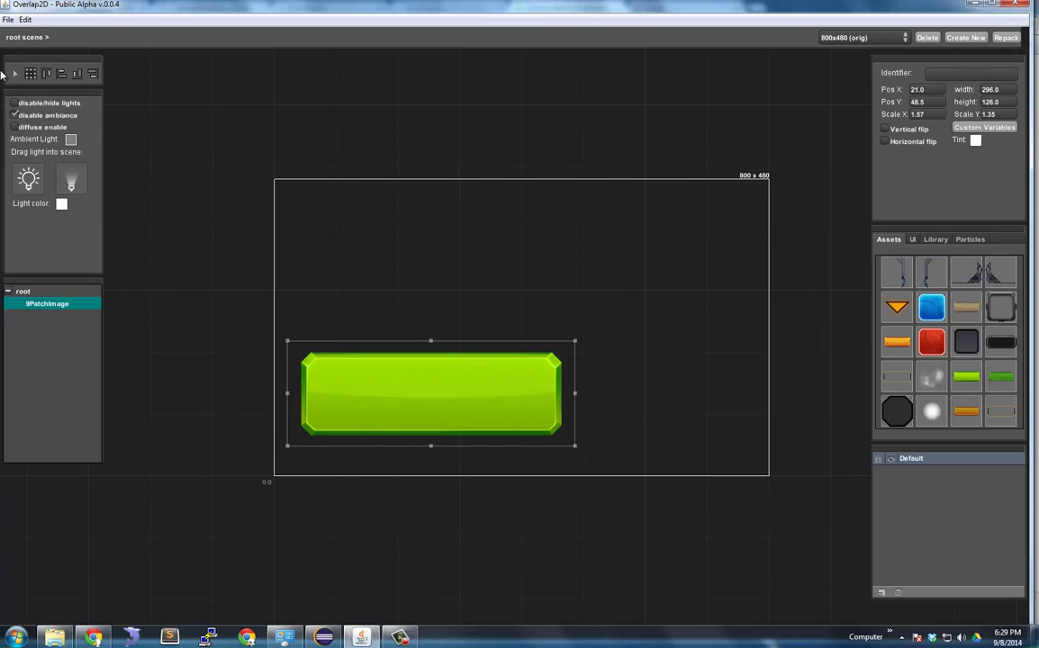
left_click(624, 278)
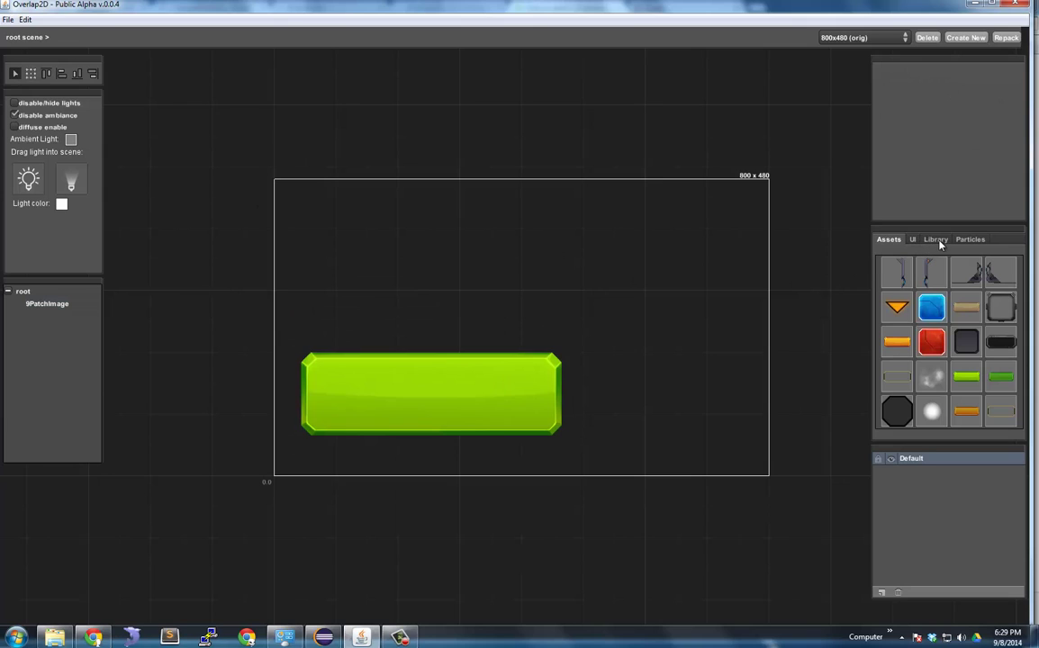
- Add a Label UI element to the scene and move it above the green button, to about X 356, Y 355.5
left_click(913, 240)
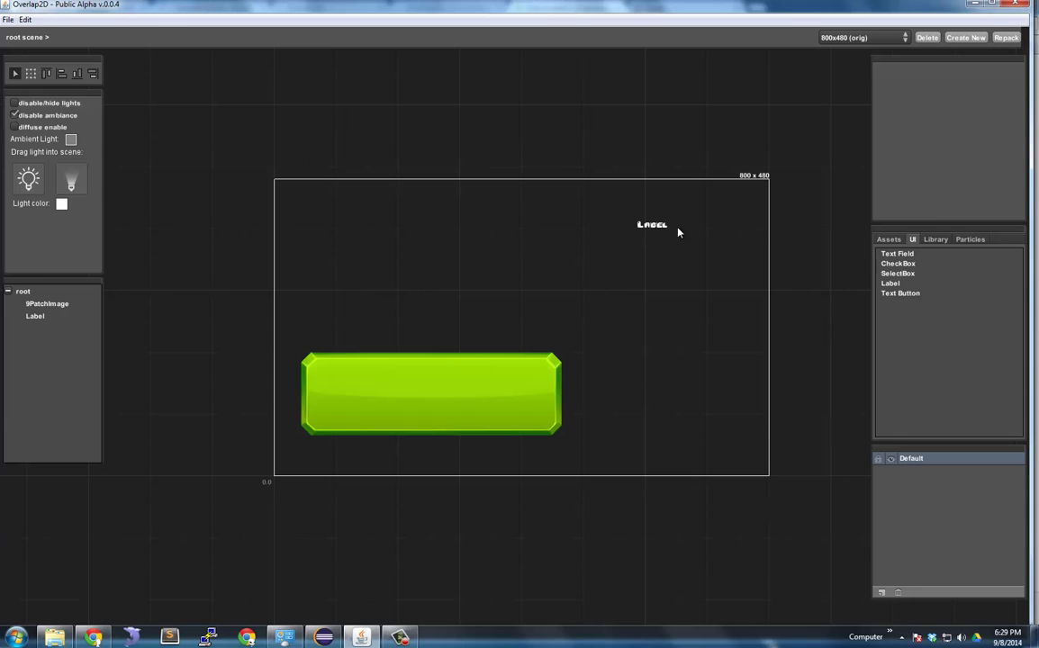
left_click(657, 226)
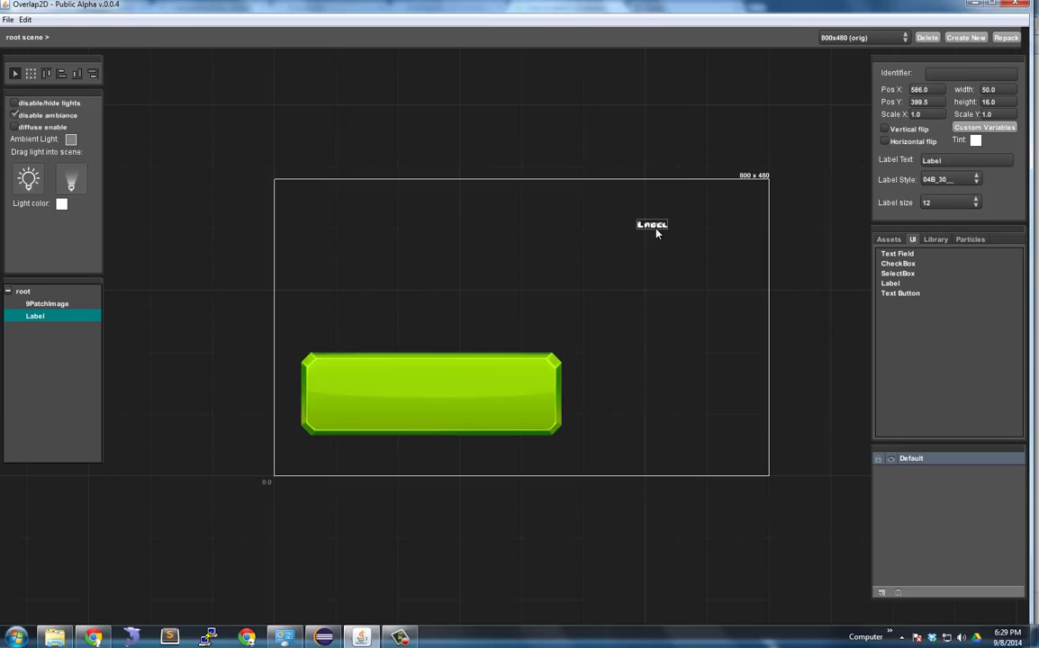
left_click_drag(534, 256, 513, 253)
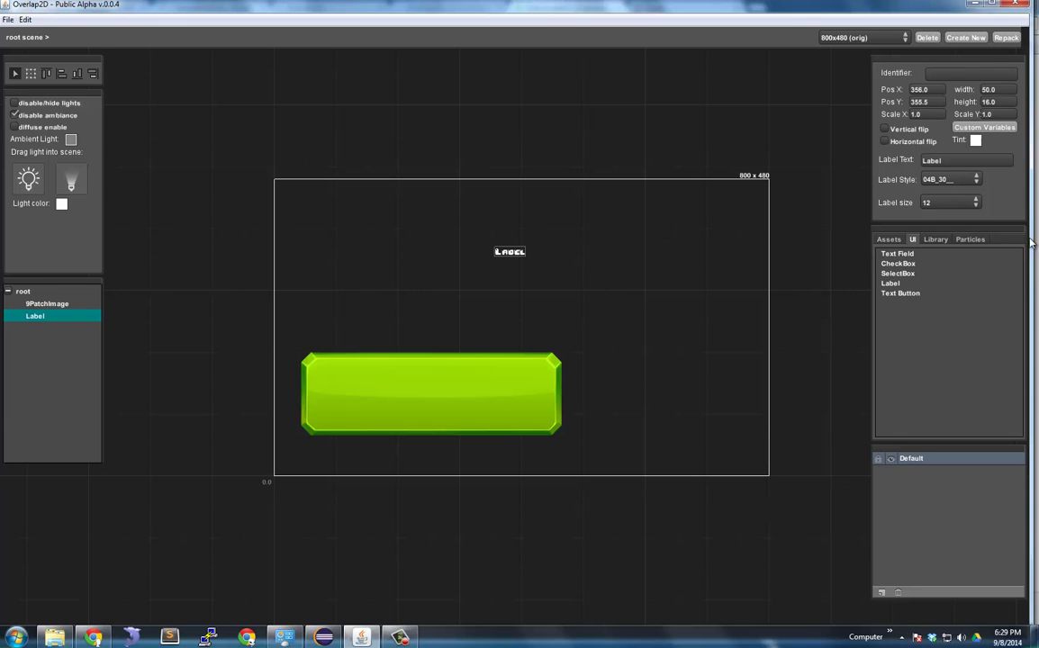
- Browse the label's available font styles, keep 04B_30__, and set the label size to 88
left_click(978, 180)
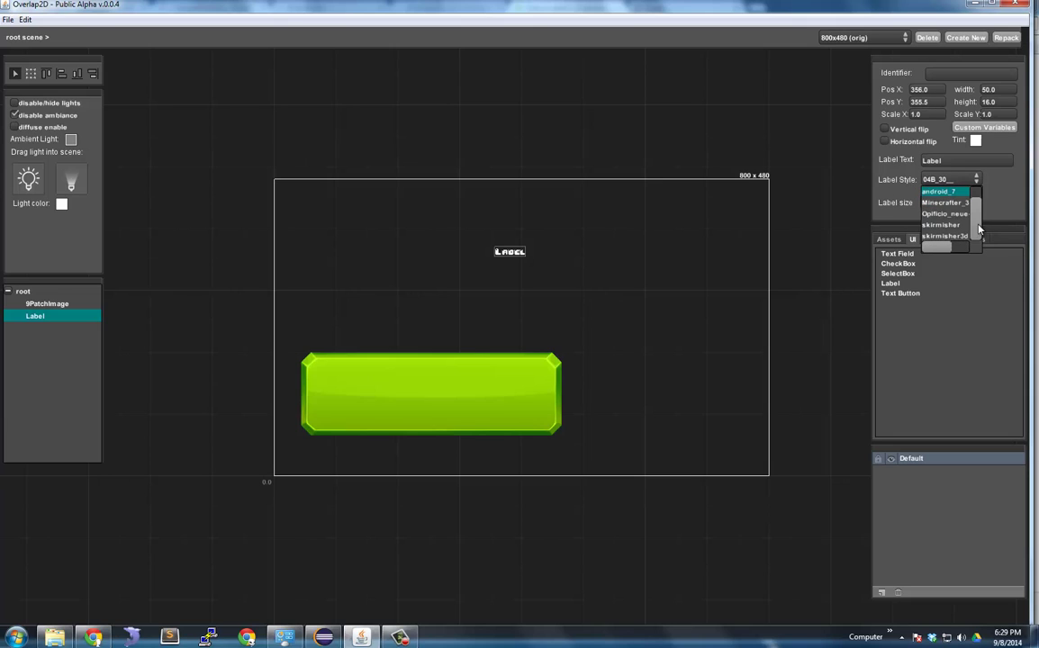
left_click(978, 181)
left_click(956, 203)
left_click(935, 329)
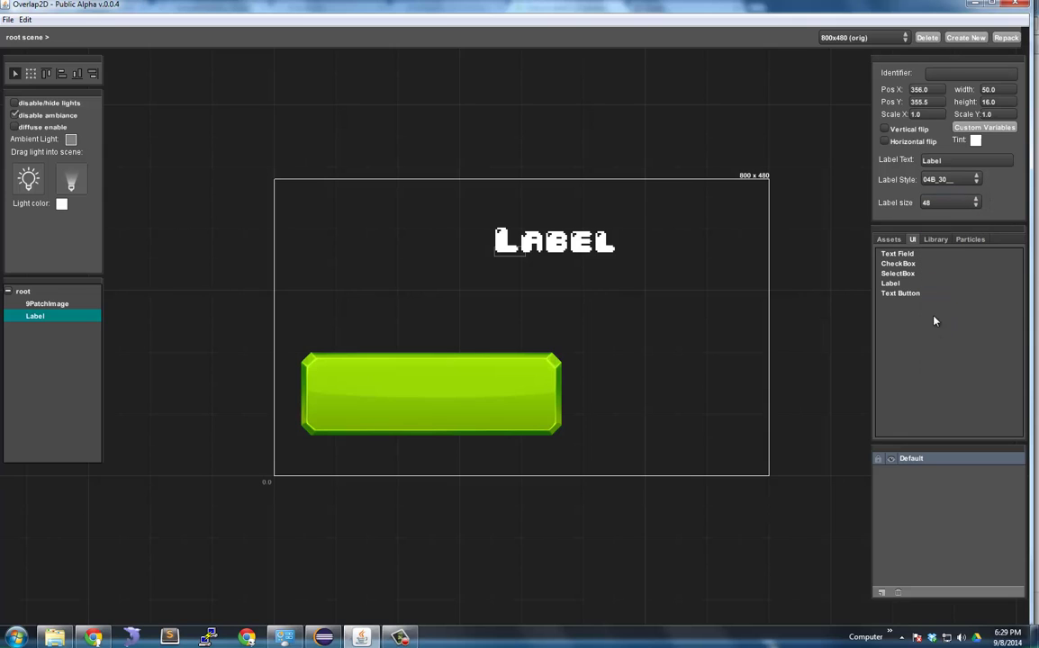
left_click(950, 205)
left_click(936, 376)
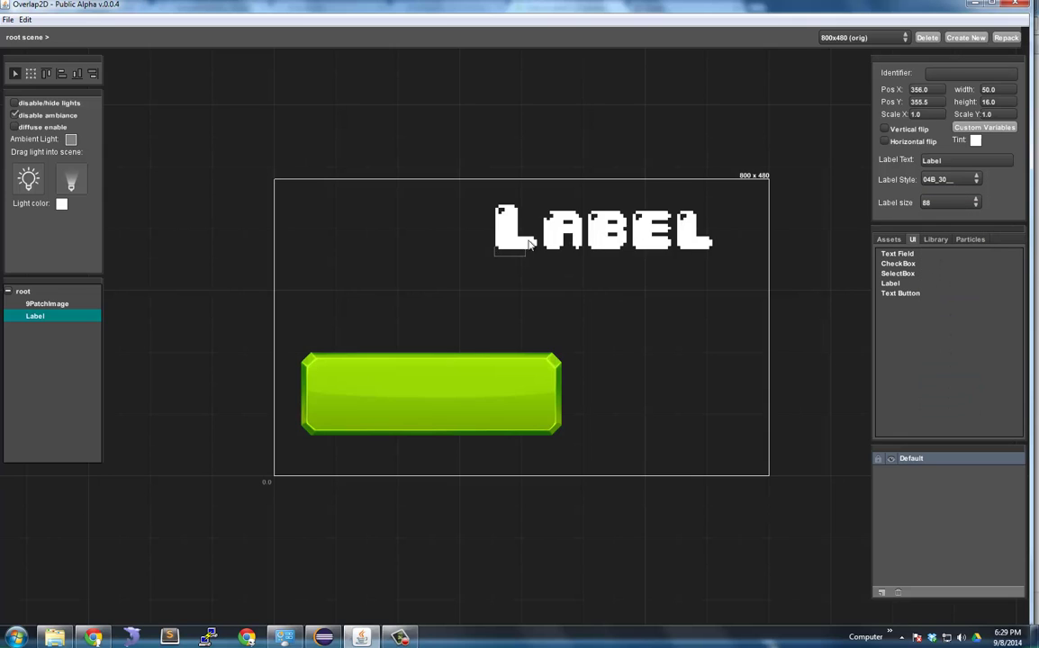
- Scale the label to about 0.99 by 0.91 and place it over the green button
left_click_drag(576, 252, 438, 290)
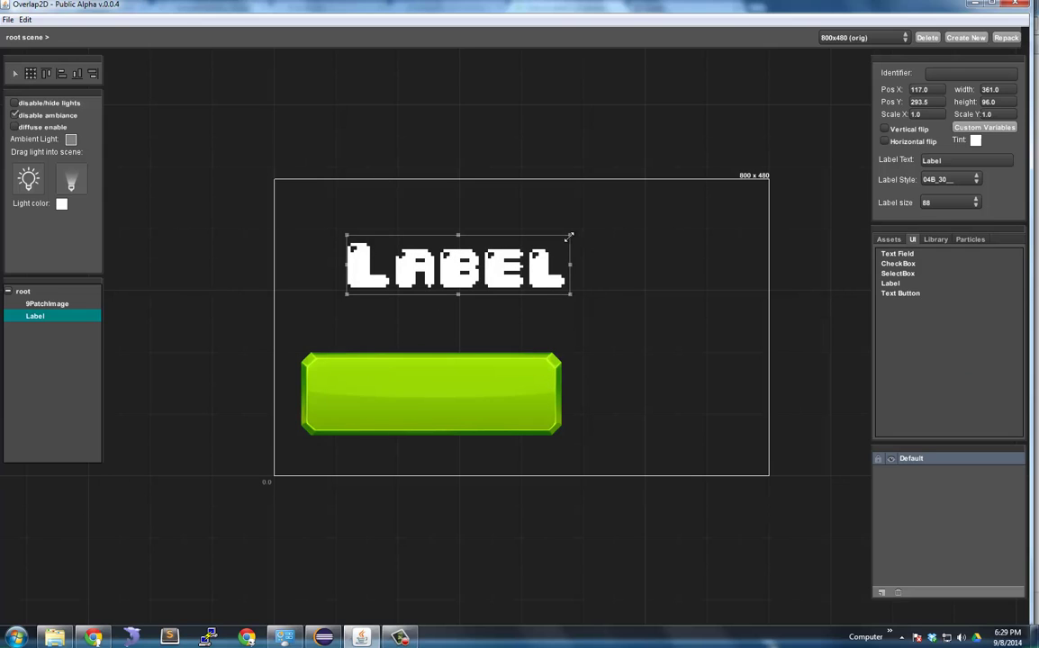
left_click_drag(569, 236, 566, 245)
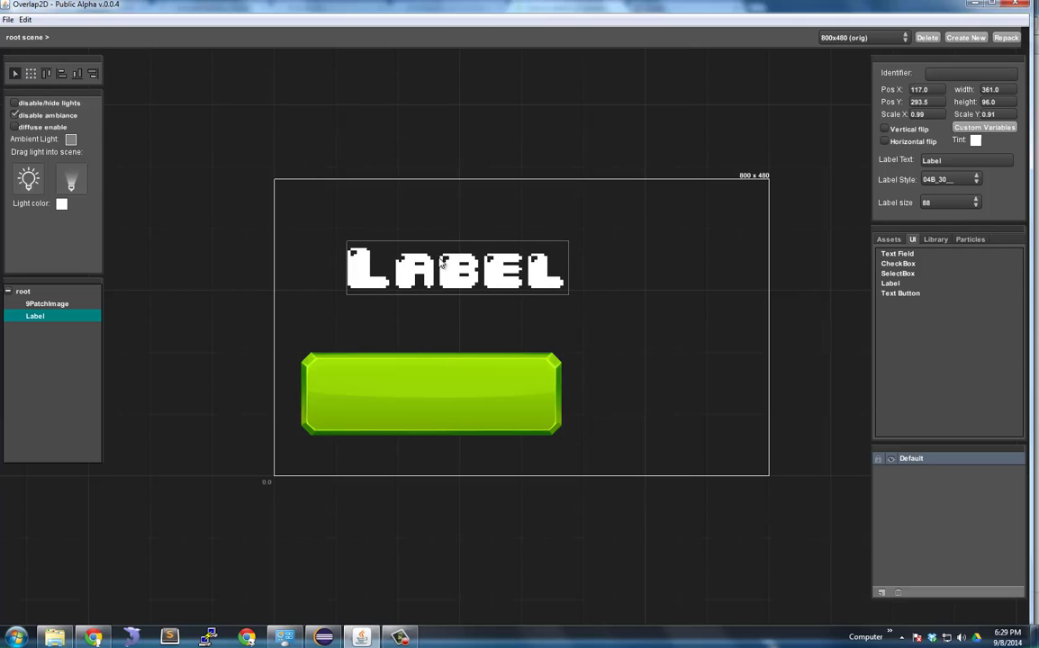
left_click_drag(441, 264, 421, 393)
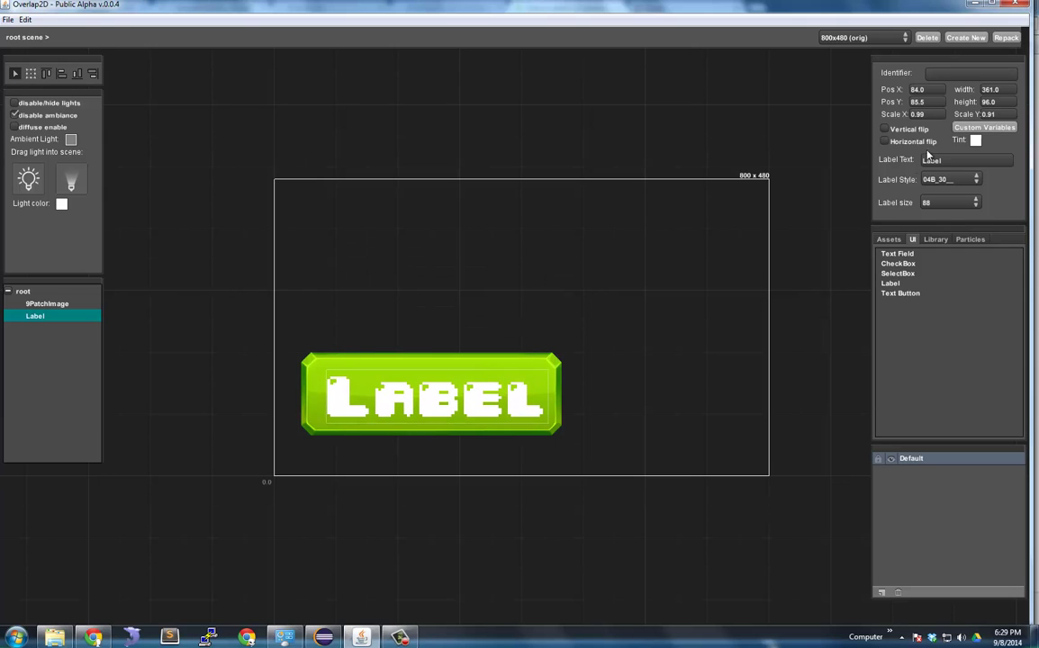
- Change the label's tint to a pale yellow
left_click(975, 141)
left_click_drag(604, 224, 670, 121)
left_click(586, 189)
left_click(539, 210)
left_click(498, 217)
left_click(595, 189)
left_click(619, 182)
left_click(609, 184)
left_click(760, 119)
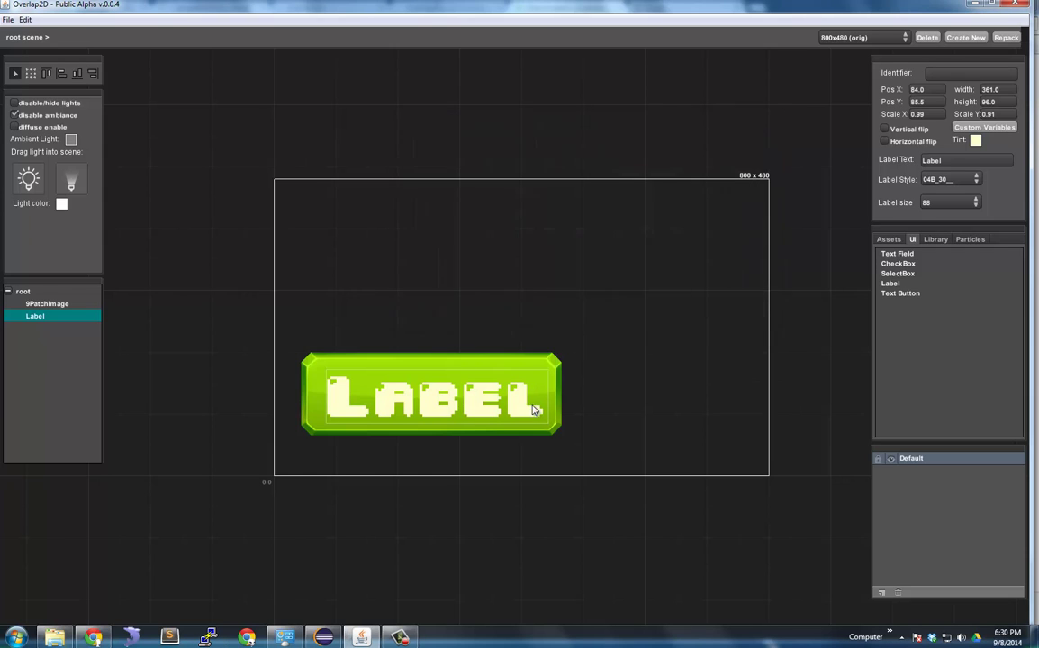
- Nudge the label to about X 78, Y 87.5 on the green button, and delete both items from the scene
left_click_drag(527, 415, 525, 412)
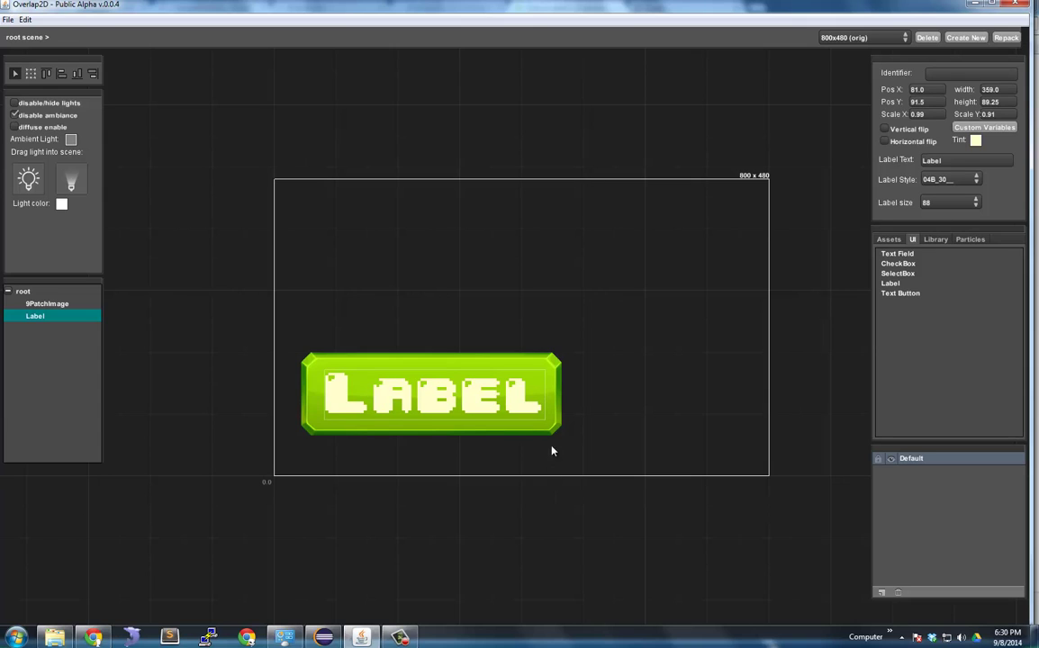
mouse_move(534, 410)
left_mouse_down()
mouse_move(529, 402)
mouse_move(525, 415)
left_mouse_up()
left_click_drag(623, 349, 251, 452)
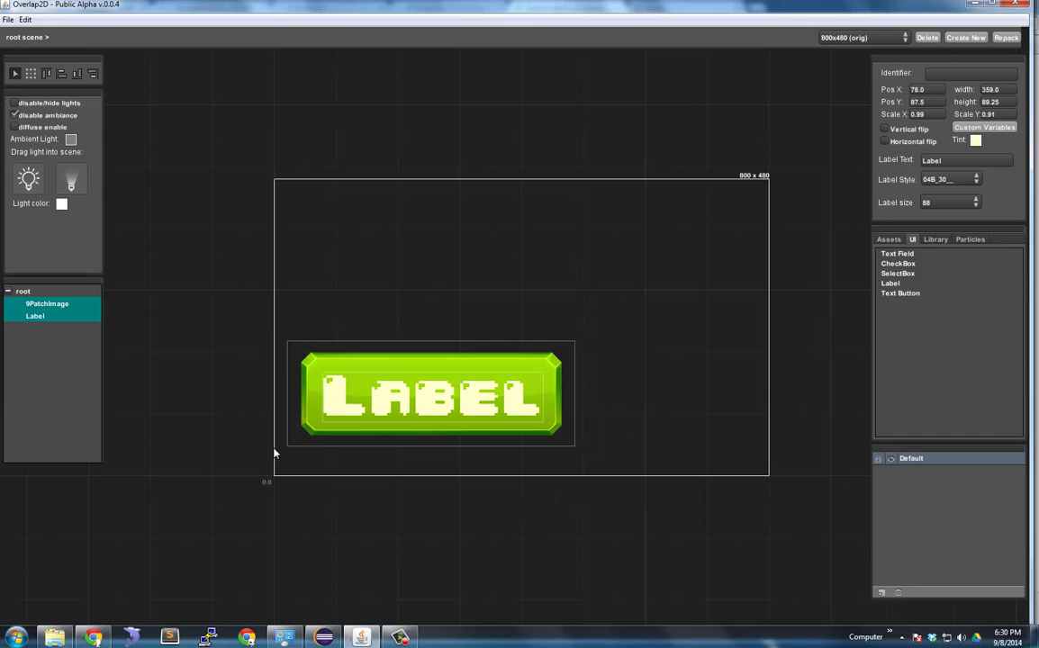
key("Delete")
- Place the greenButton library item in the scene and move it toward the middle
left_click(936, 239)
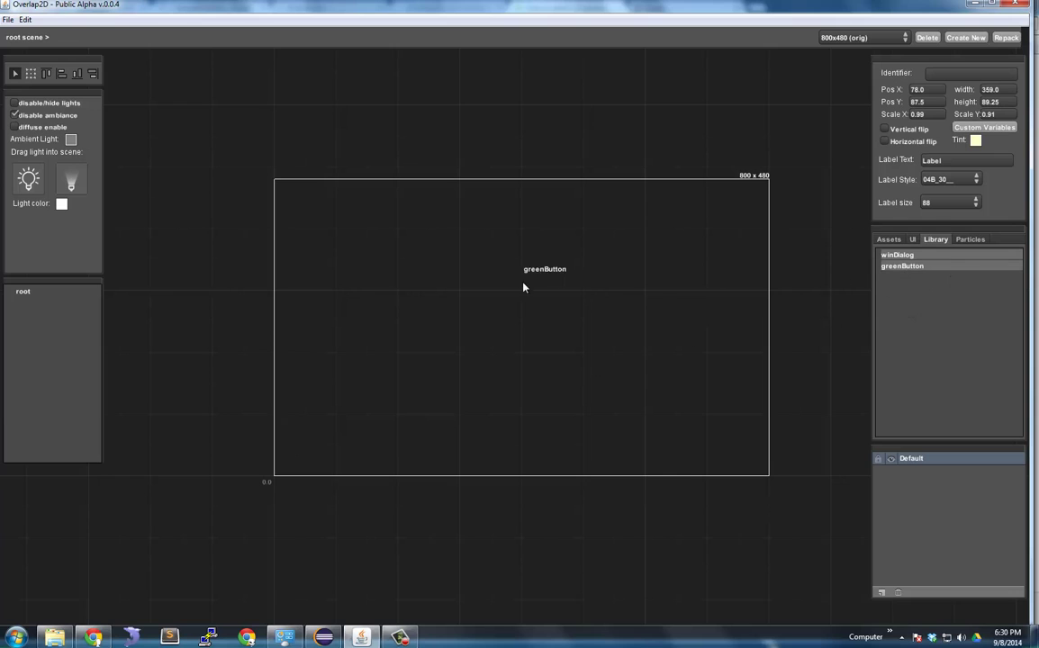
left_click_drag(521, 298, 521, 297)
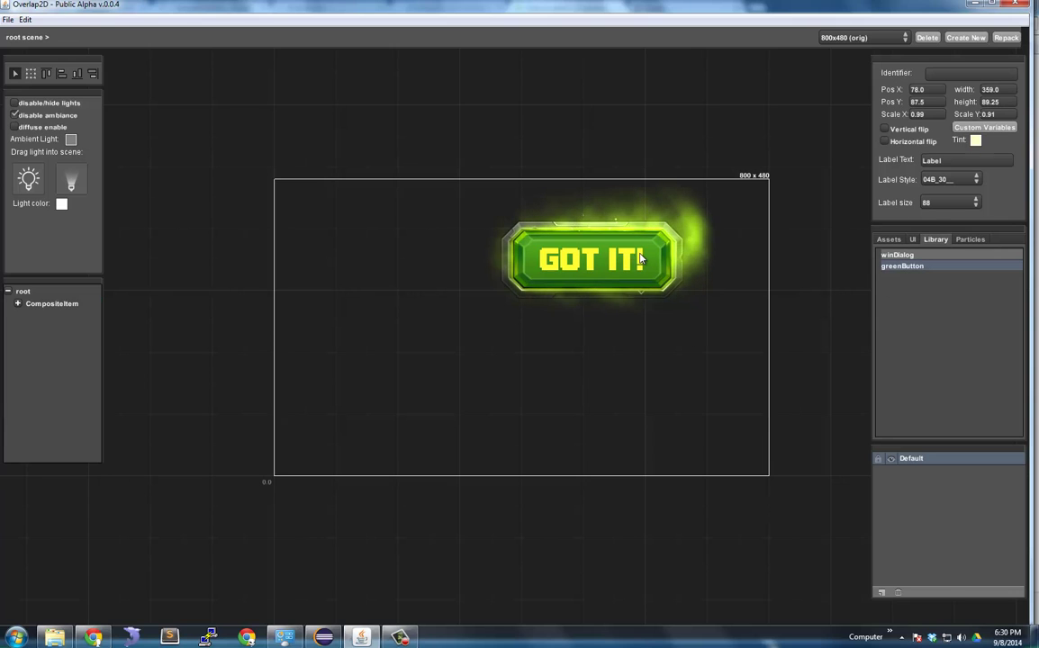
left_click_drag(597, 295, 508, 371)
- Open the green button composite and examine the contents of its text, pressed, normal, effect and Default layers
double_click(559, 327)
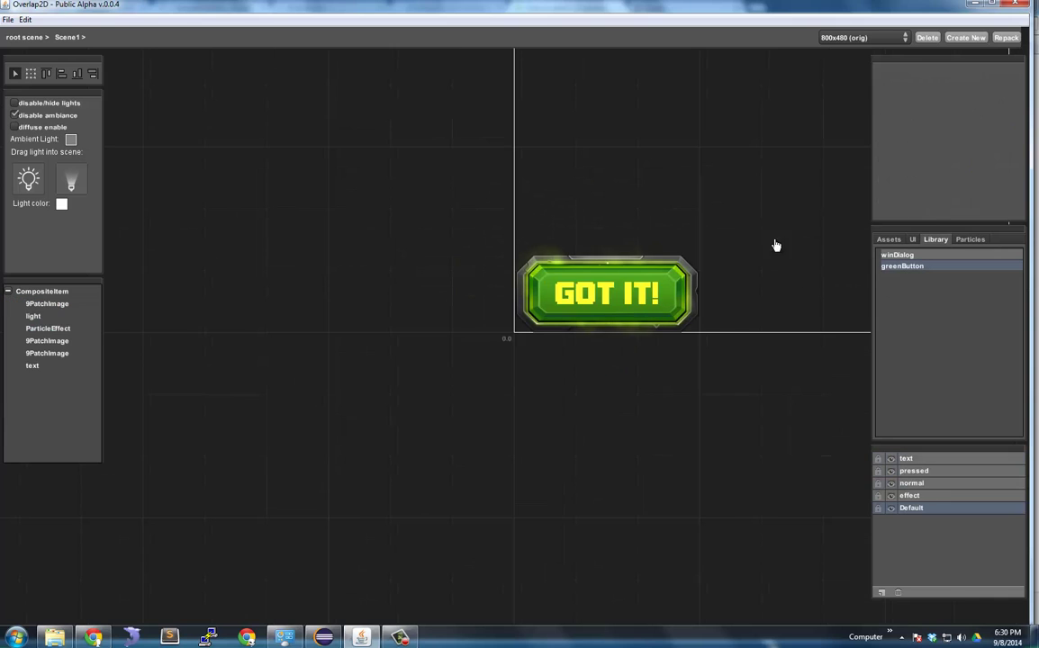
left_click_drag(758, 270, 692, 283)
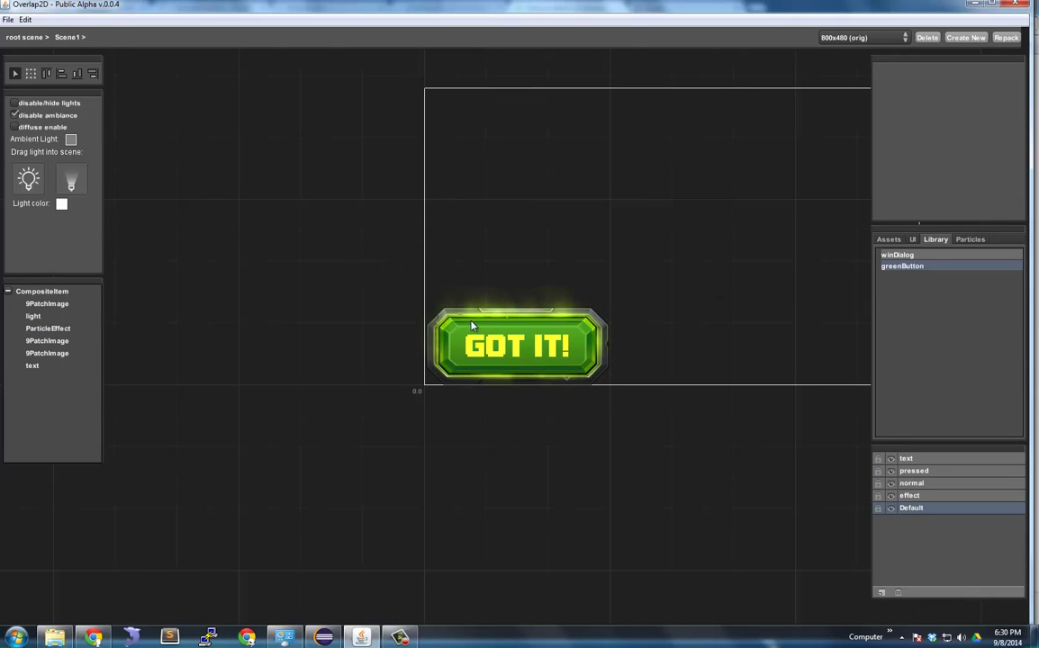
left_click(927, 460)
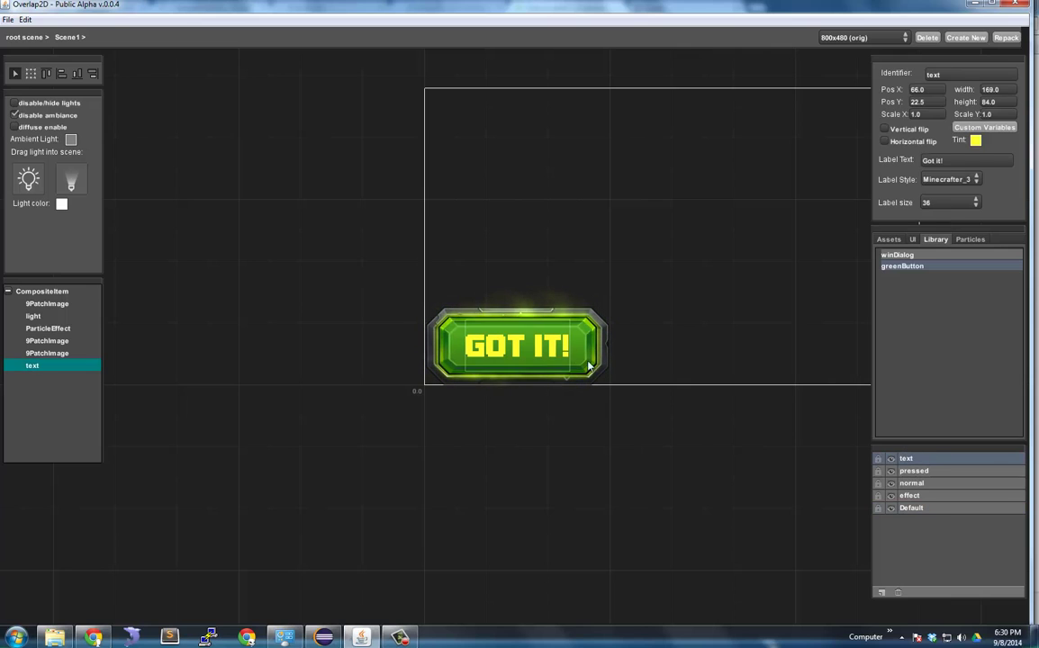
left_click(927, 471)
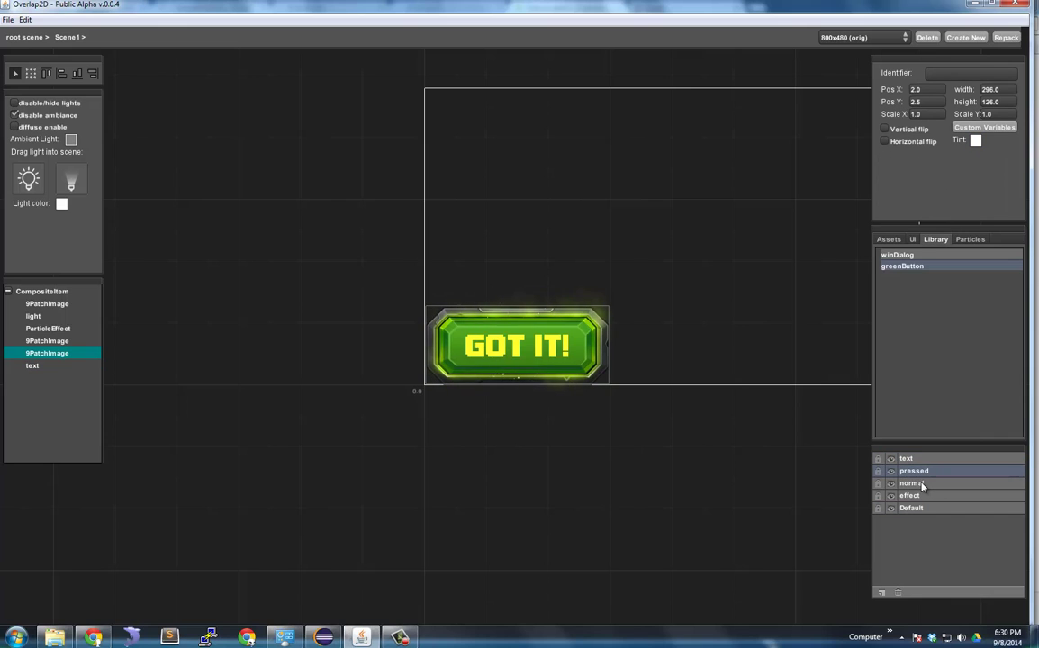
left_click(922, 485)
left_click(912, 508)
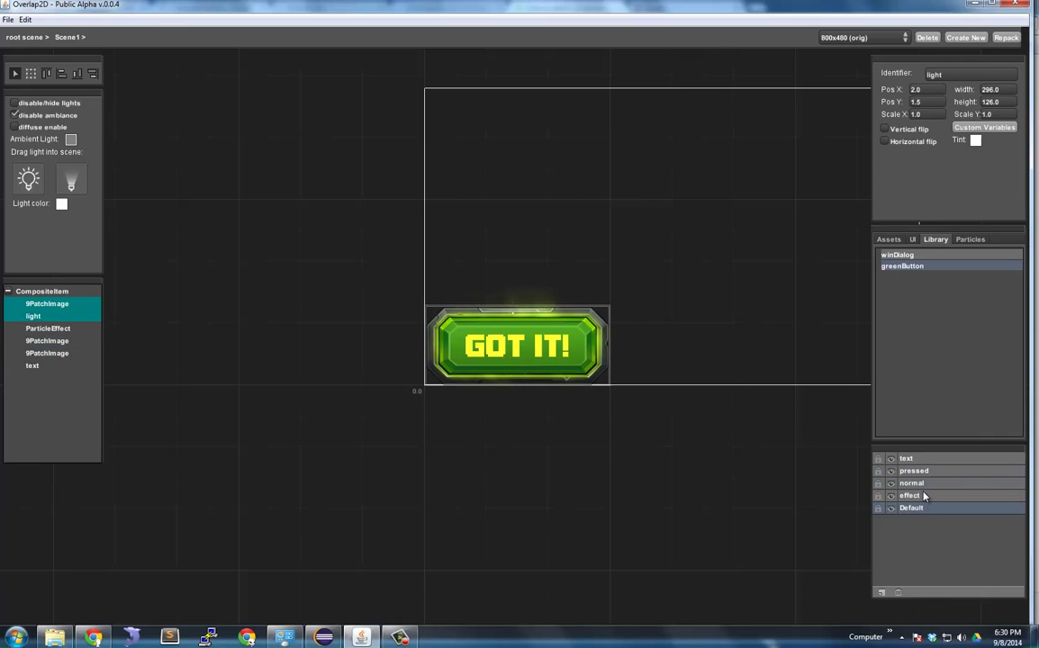
left_click(923, 496)
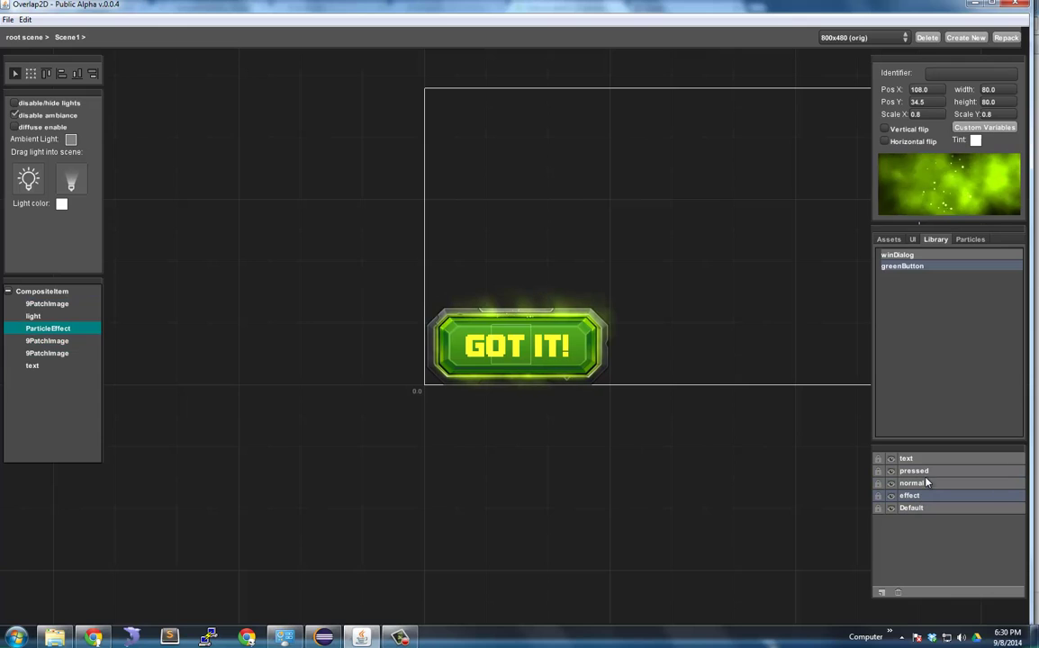
left_click(918, 472)
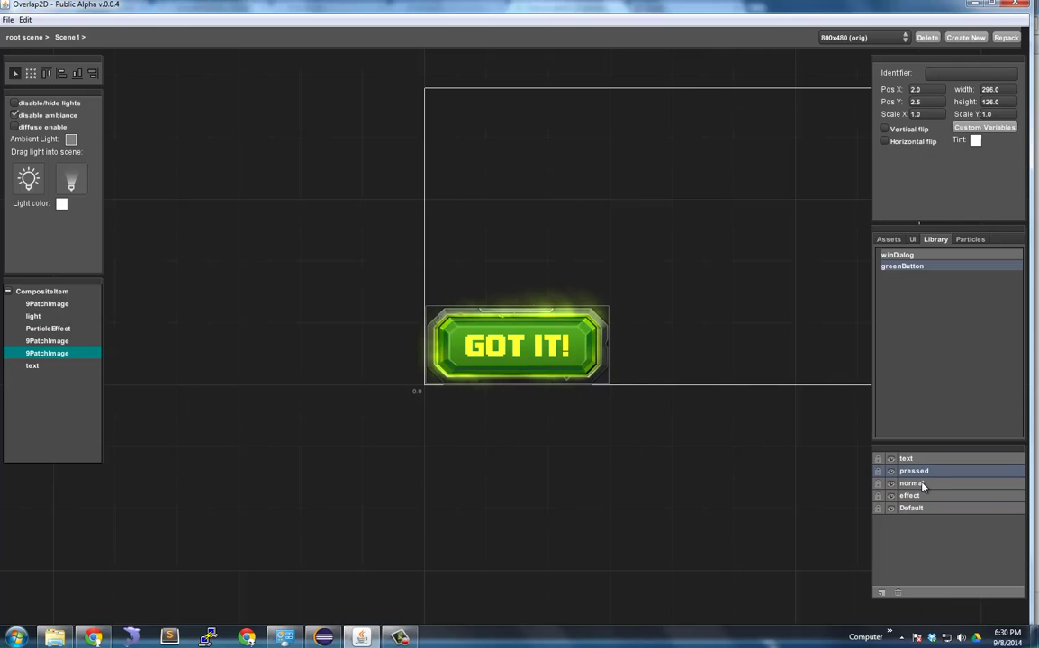
left_click(626, 420)
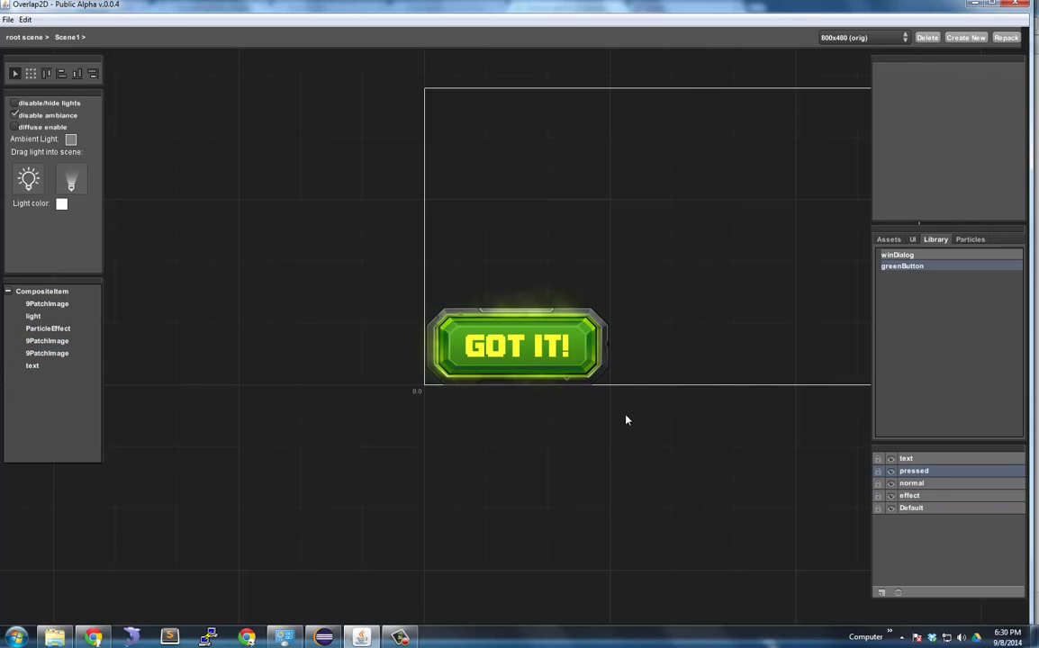
- Hide the text, effect and Default layers of the green button
left_click(890, 458)
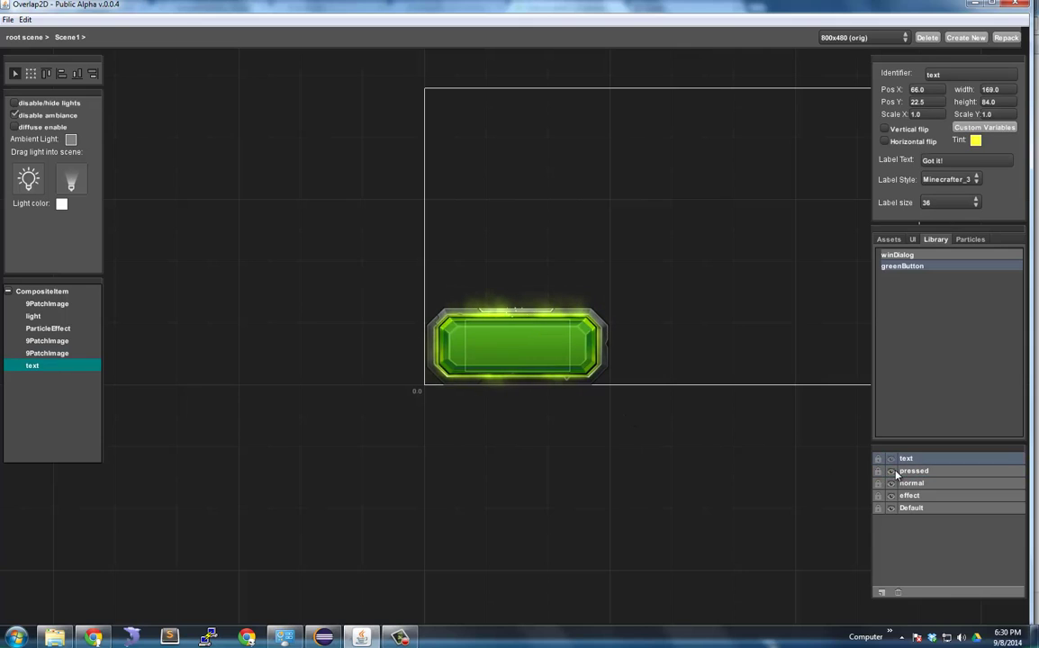
left_click(893, 496)
left_click(891, 510)
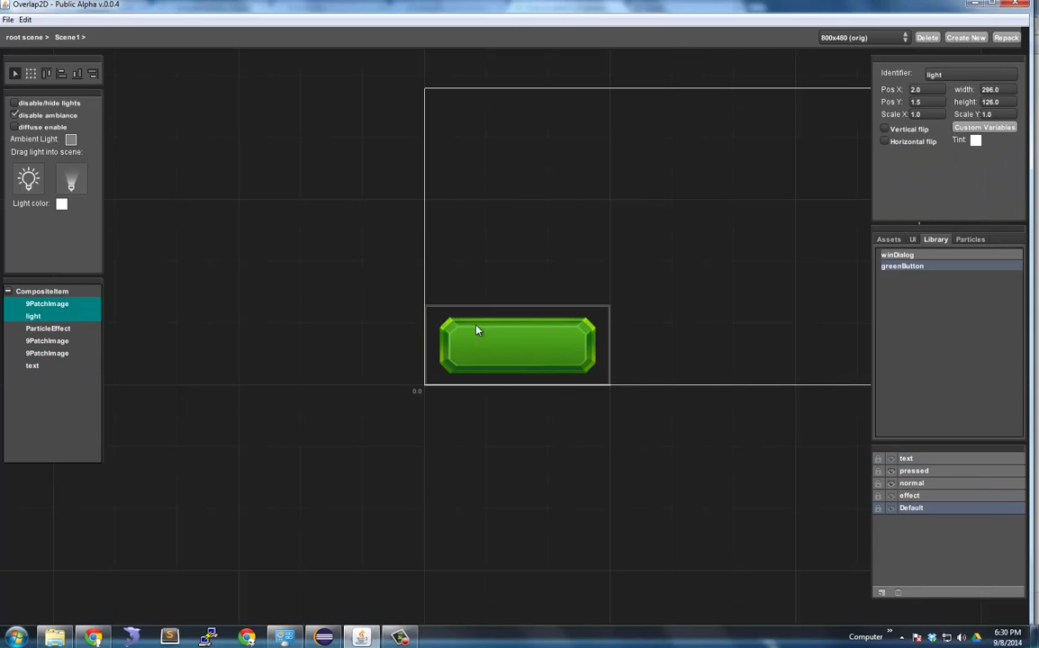
- Toggle the visibility of the pressed and normal layers to compare the two button states
left_click(896, 472)
left_click(891, 473)
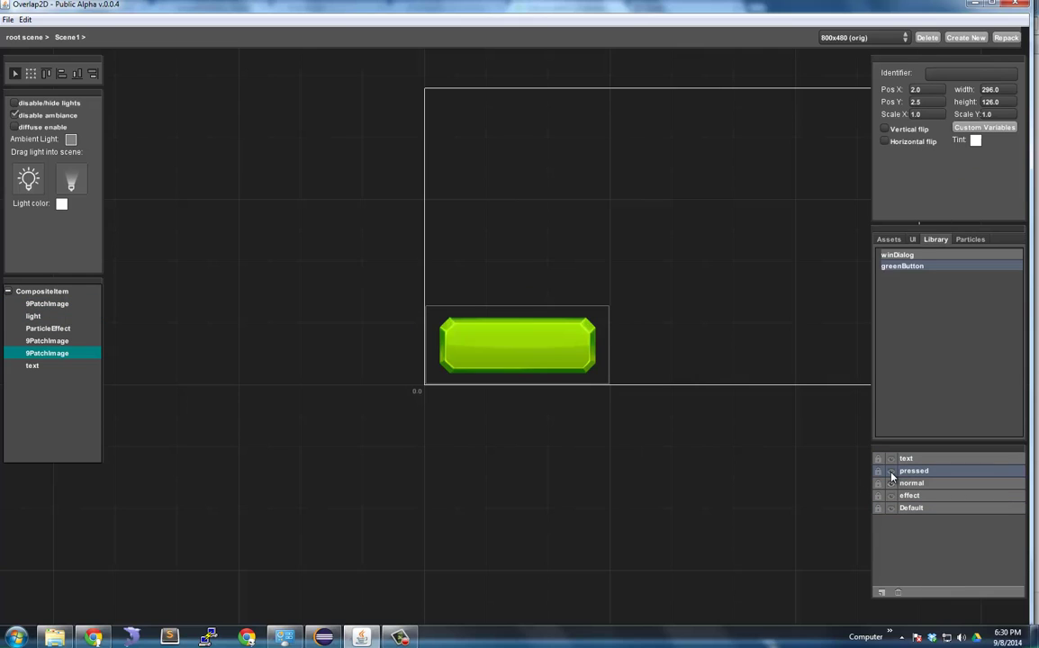
left_click(891, 472)
left_click(891, 487)
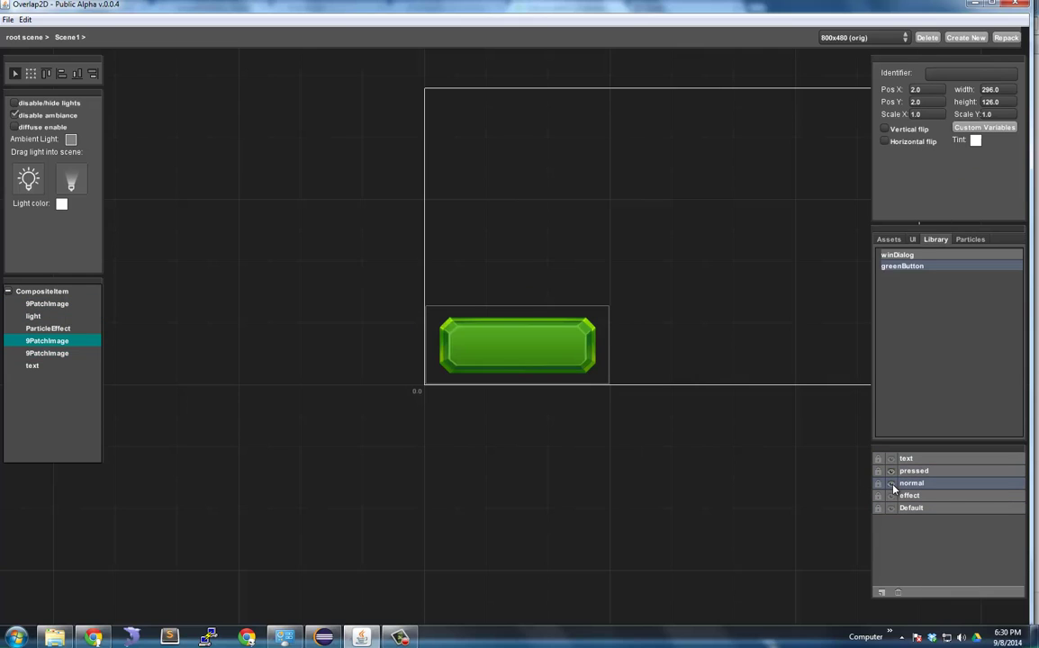
left_click(892, 486)
left_click(891, 472)
- Show the effect, Default and text layers of the green button again
left_click(891, 497)
left_click(891, 508)
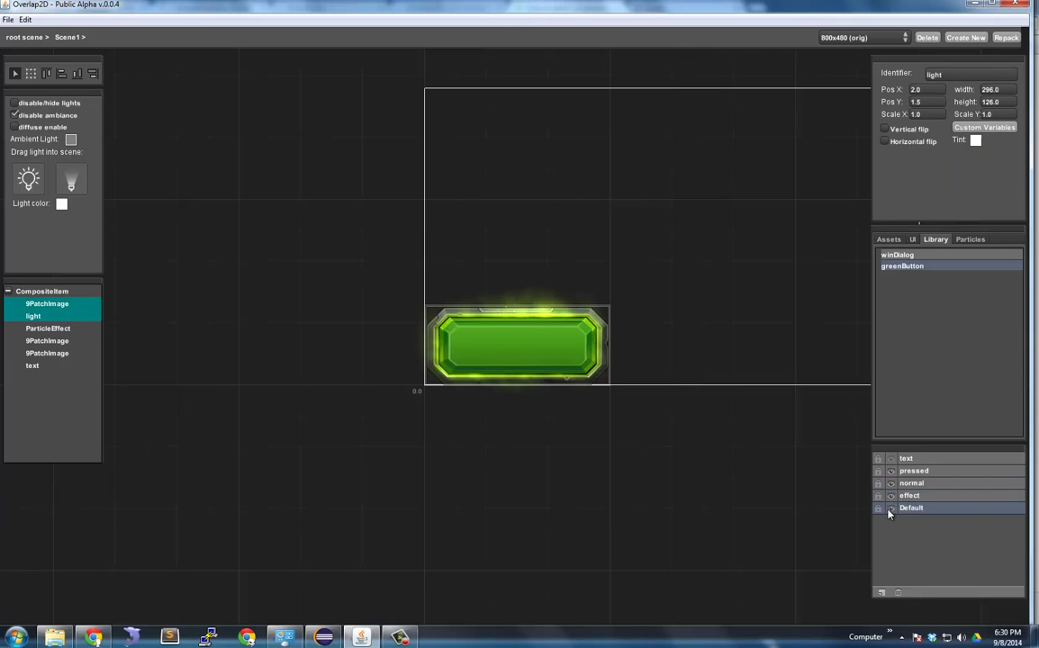
left_click(891, 461)
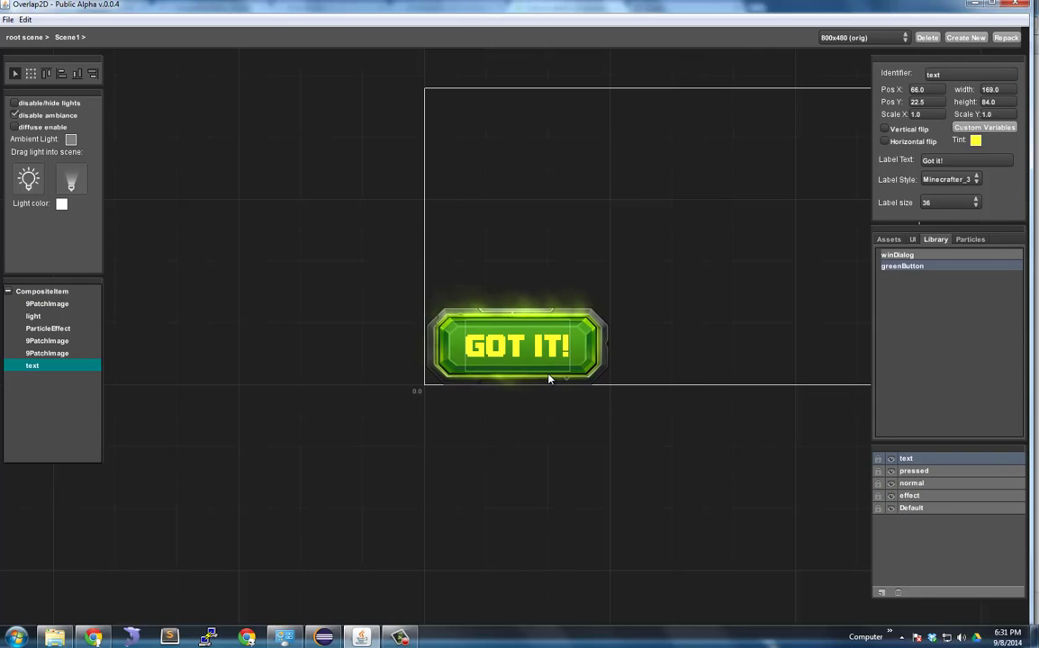
- Return to the root scene and delete the green button from it
mouse_move(714, 469)
left_mouse_down()
mouse_move(466, 274)
mouse_move(405, 273)
mouse_move(689, 409)
mouse_move(666, 396)
left_mouse_up()
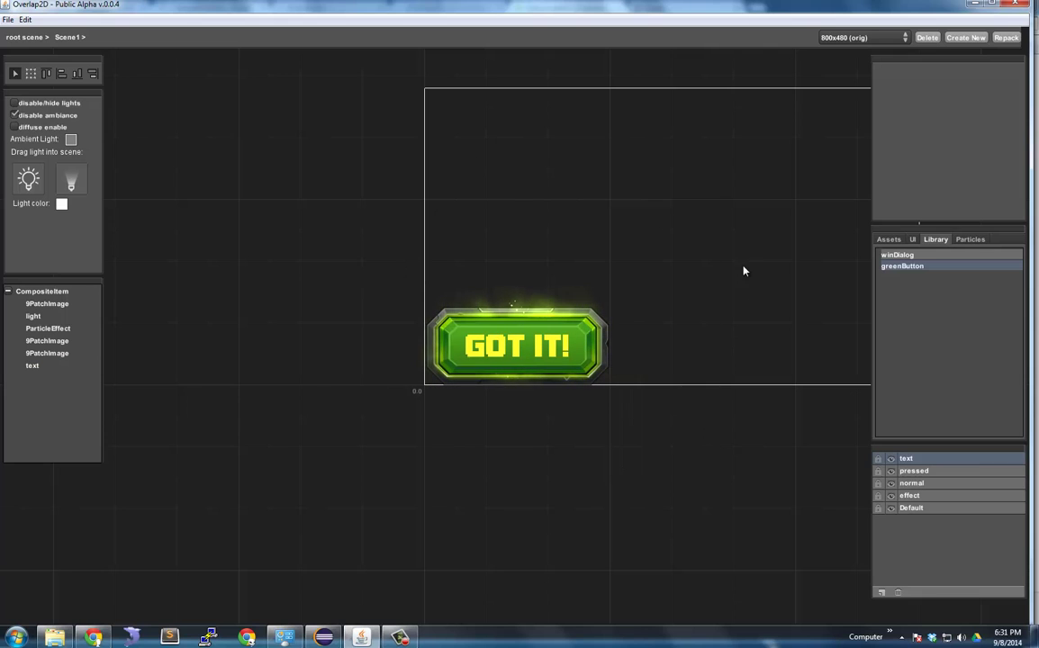
left_click_drag(742, 240, 630, 349)
double_click(332, 216)
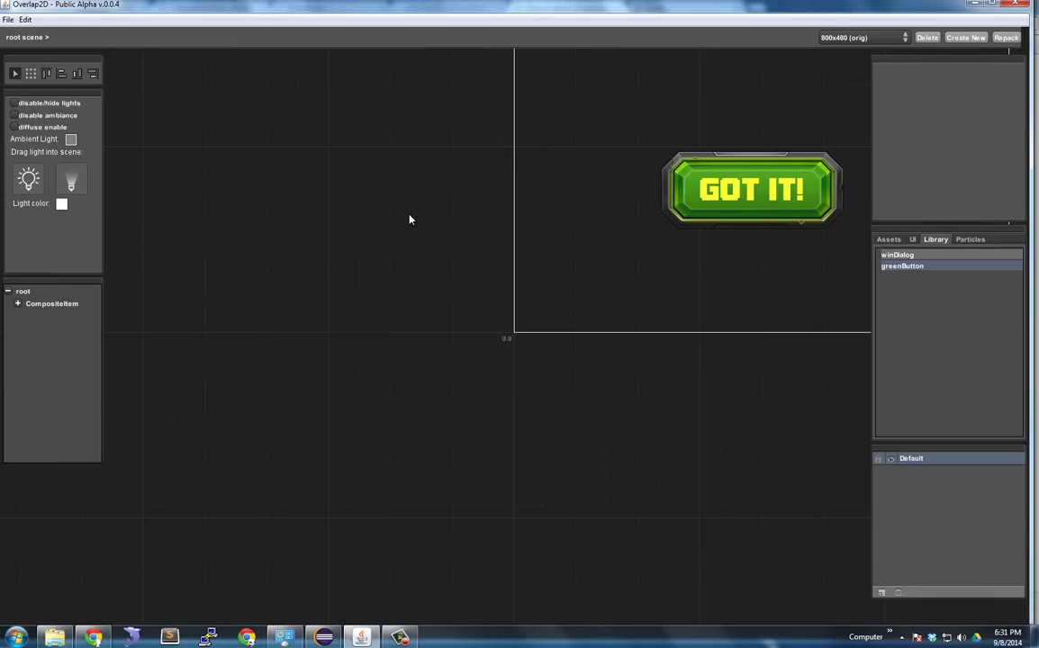
left_click(721, 178)
key("Delete")
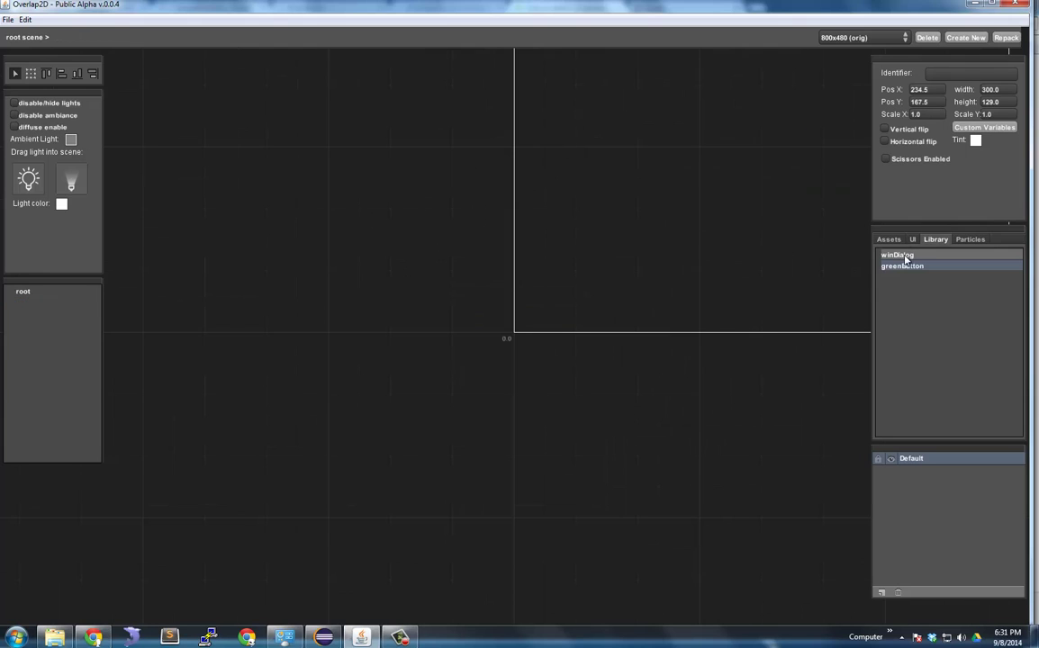
- Place the winDialog library item in the scene and move it to about X 126.5, Y 64.5
left_click_drag(557, 155, 559, 150)
middle_click_drag(638, 253, 432, 423)
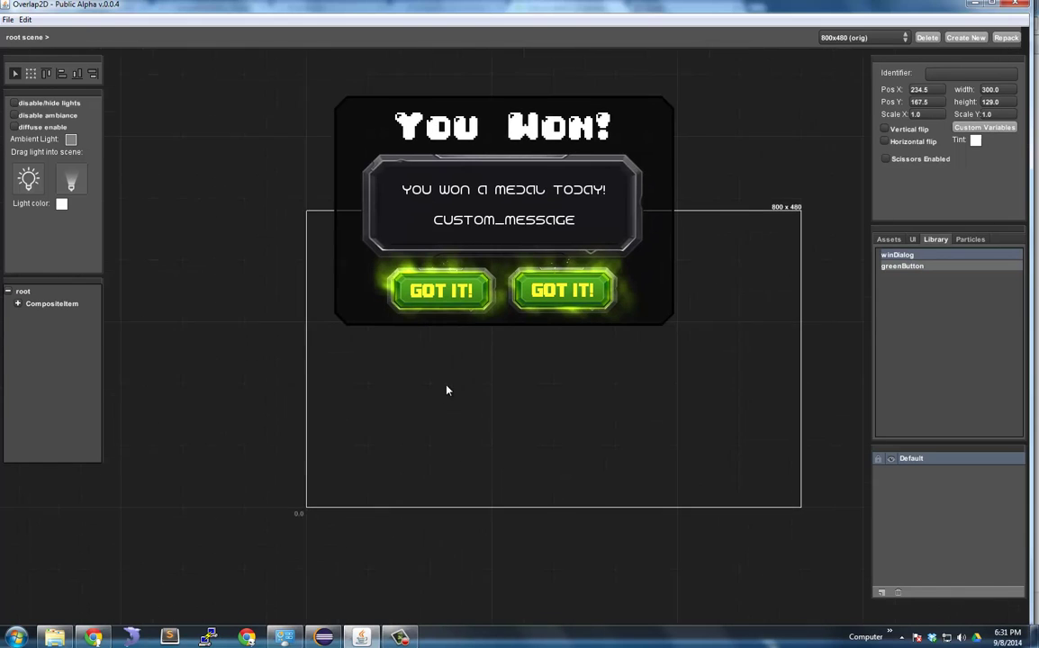
left_click_drag(495, 232, 546, 373)
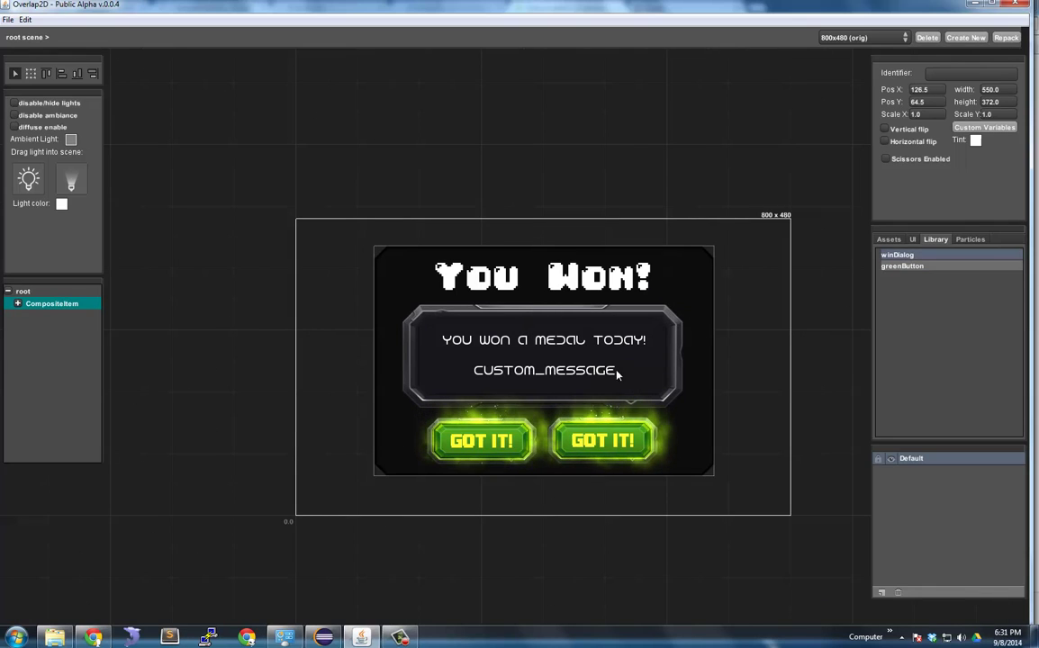
- Open the dialog composite, examine its title, win_text label and two green buttons, and return to the root scene
double_click(608, 263)
left_click(656, 140)
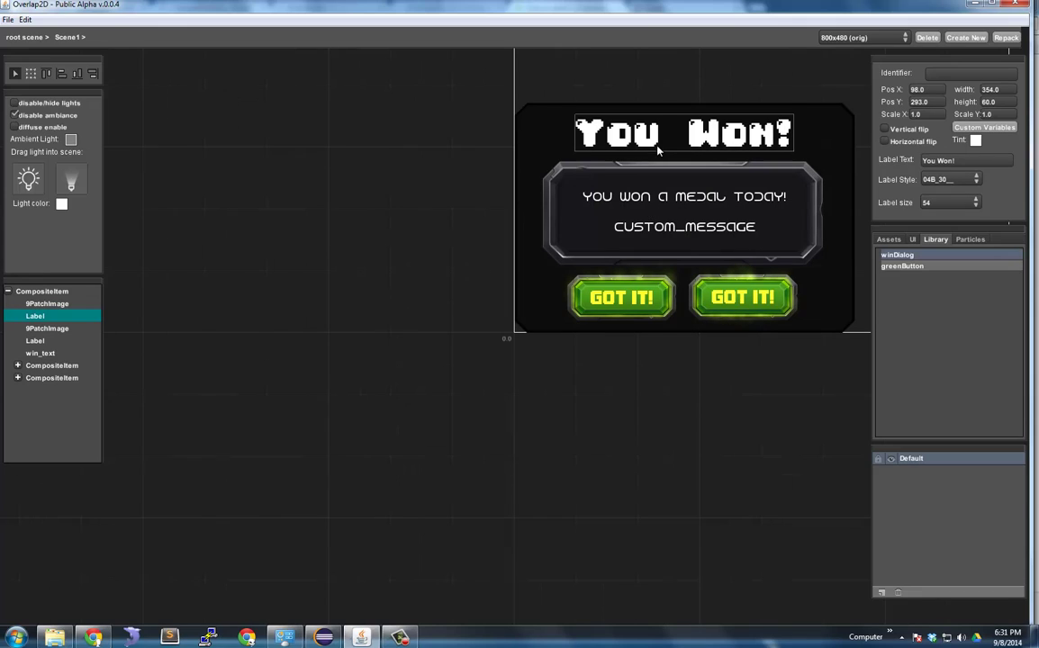
left_click(725, 231)
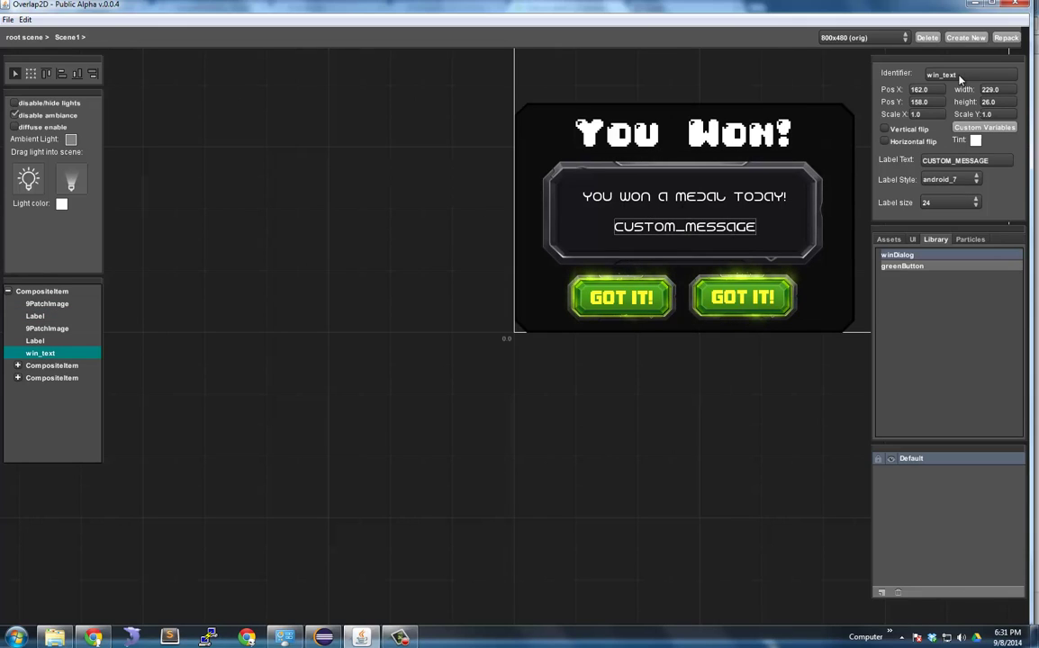
left_click_drag(906, 74, 901, 75)
left_click(722, 394)
left_click(733, 312)
left_click(641, 302)
middle_click_drag(645, 434, 544, 460)
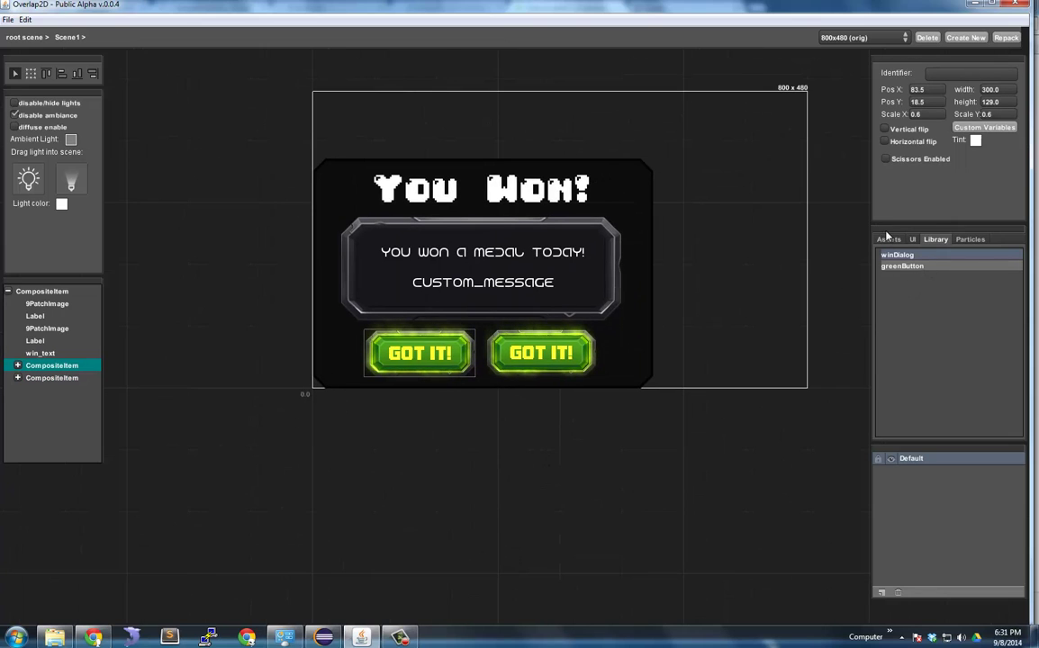
middle_click_drag(481, 434, 483, 481)
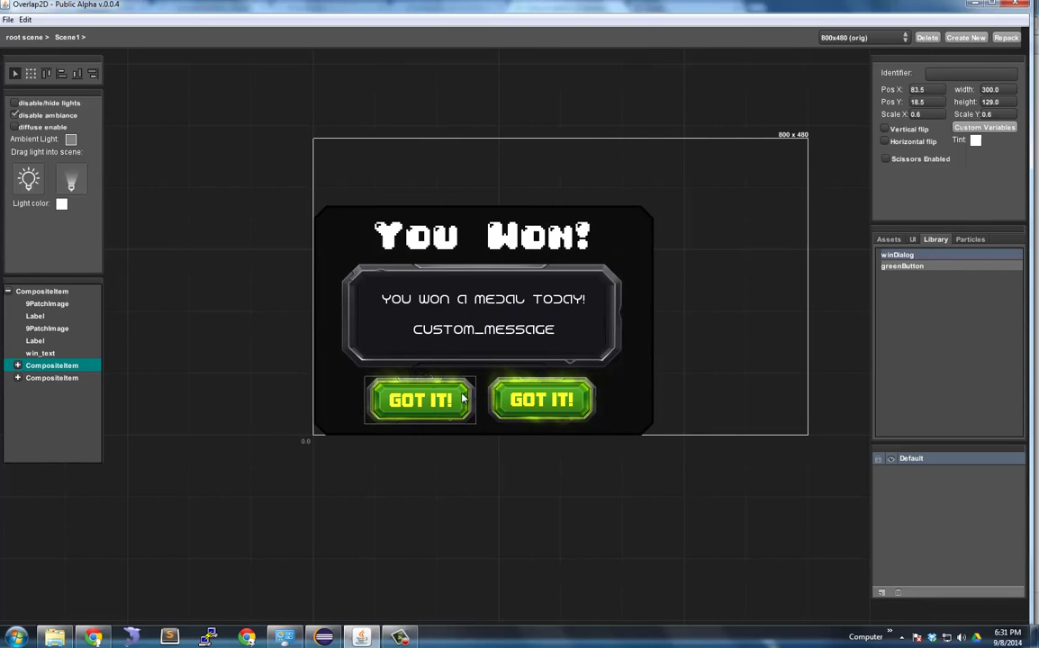
double_click(257, 226)
middle_click_drag(443, 239, 209, 389)
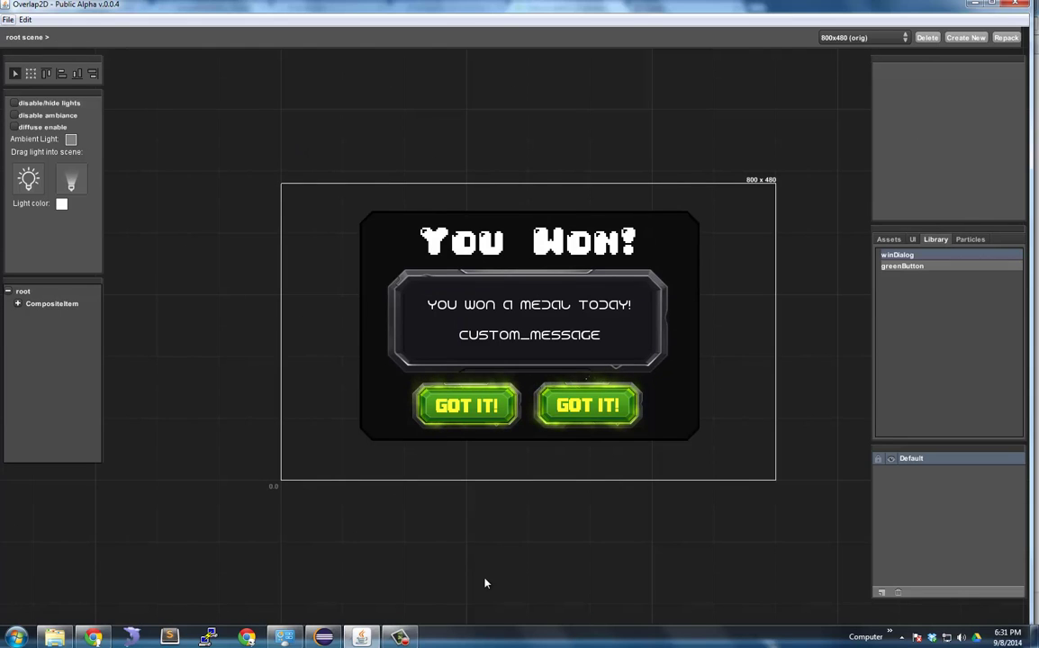
- Switch to Eclipse and examine the DefaultAssetManager field declaration in GameStage.java
left_click(324, 634)
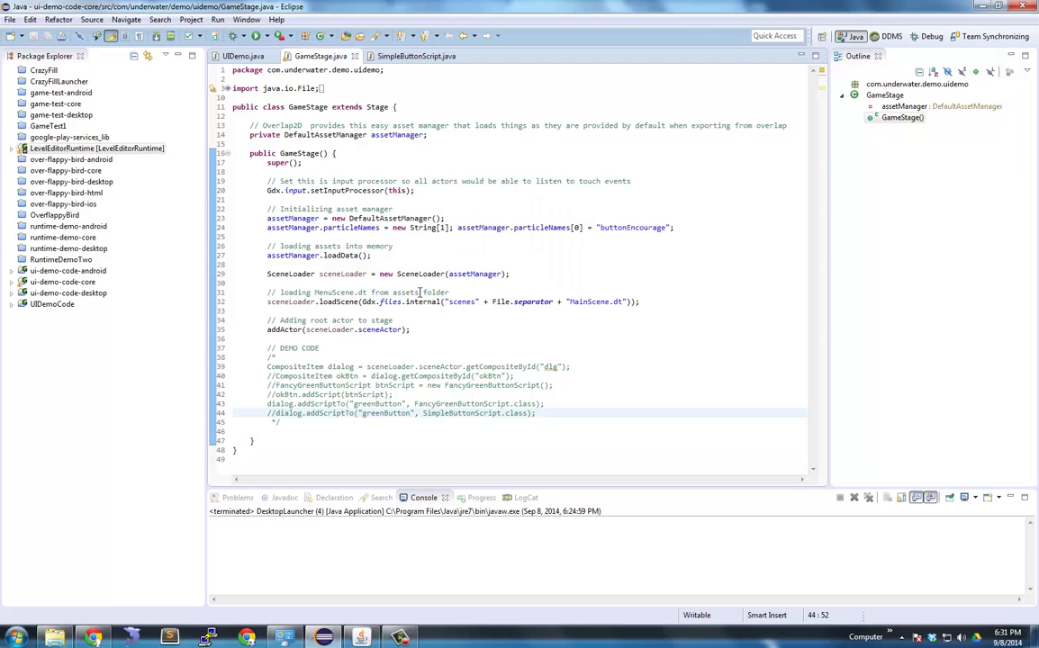
mouse_move(441, 133)
left_mouse_down()
mouse_move(239, 116)
mouse_move(450, 126)
mouse_move(431, 134)
left_mouse_up()
left_click(239, 117)
left_click(430, 134)
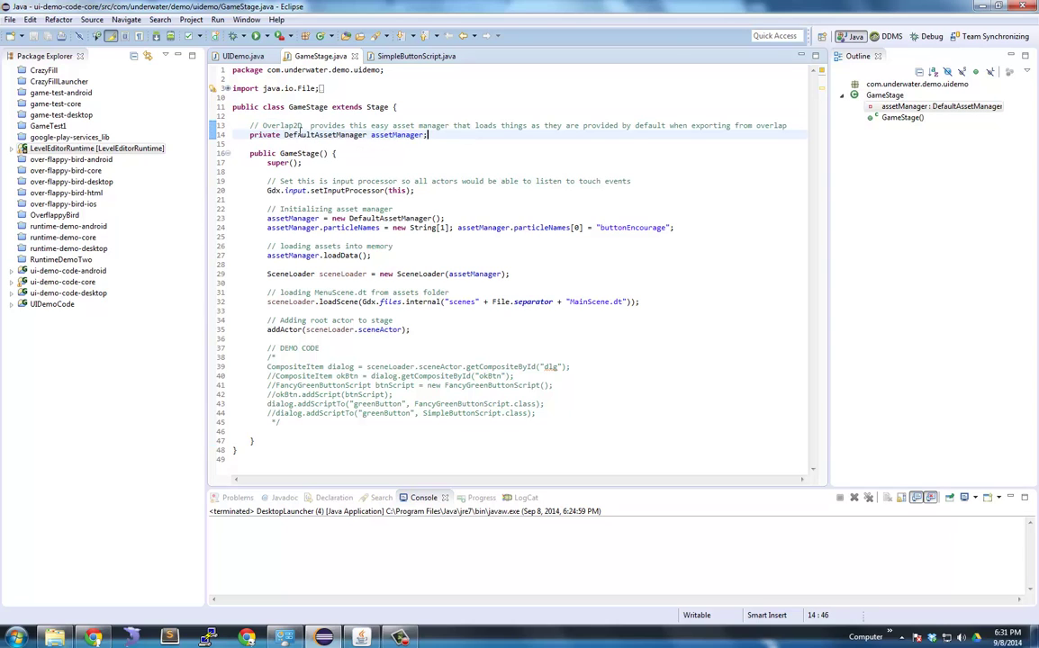
double_click(313, 134)
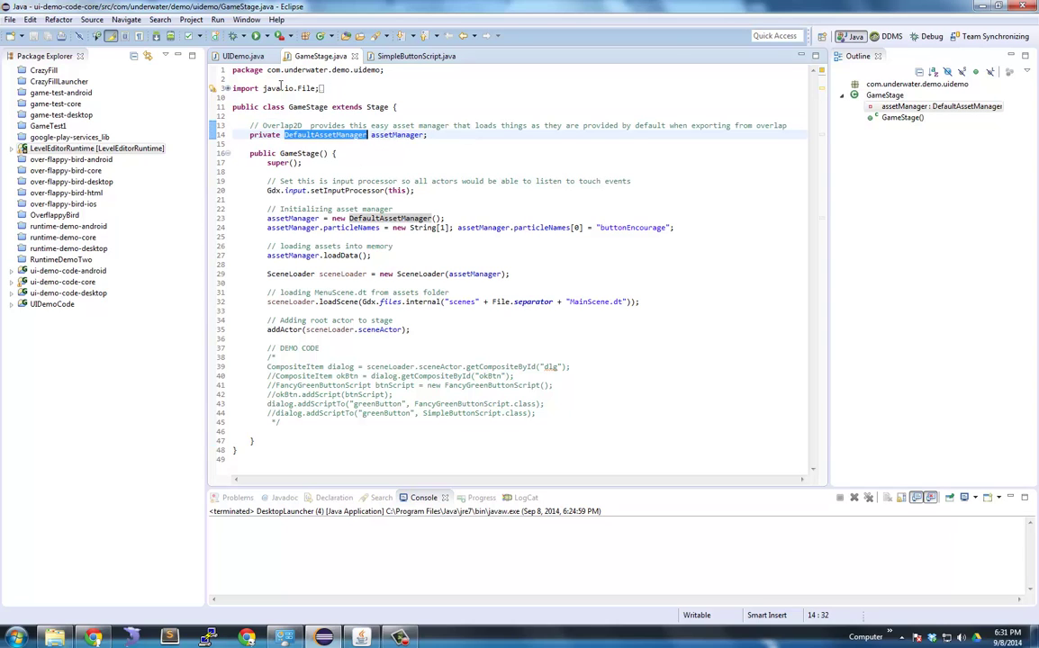
- Look over the ui-demo-code projects in the workspace and return to the GameStage code
left_click(54, 282)
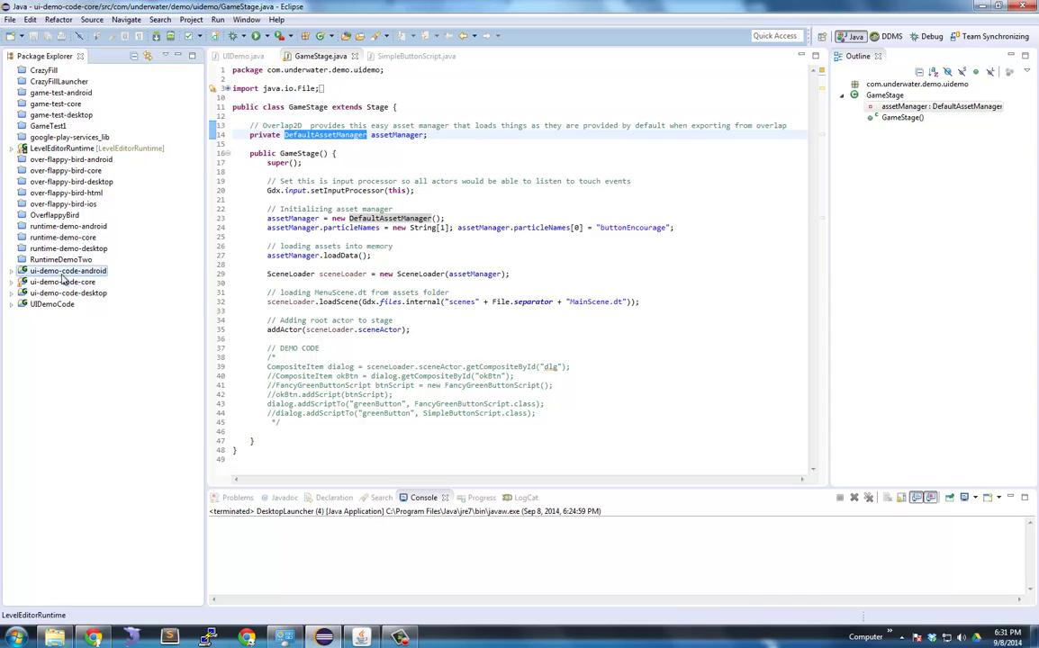
left_click(41, 294)
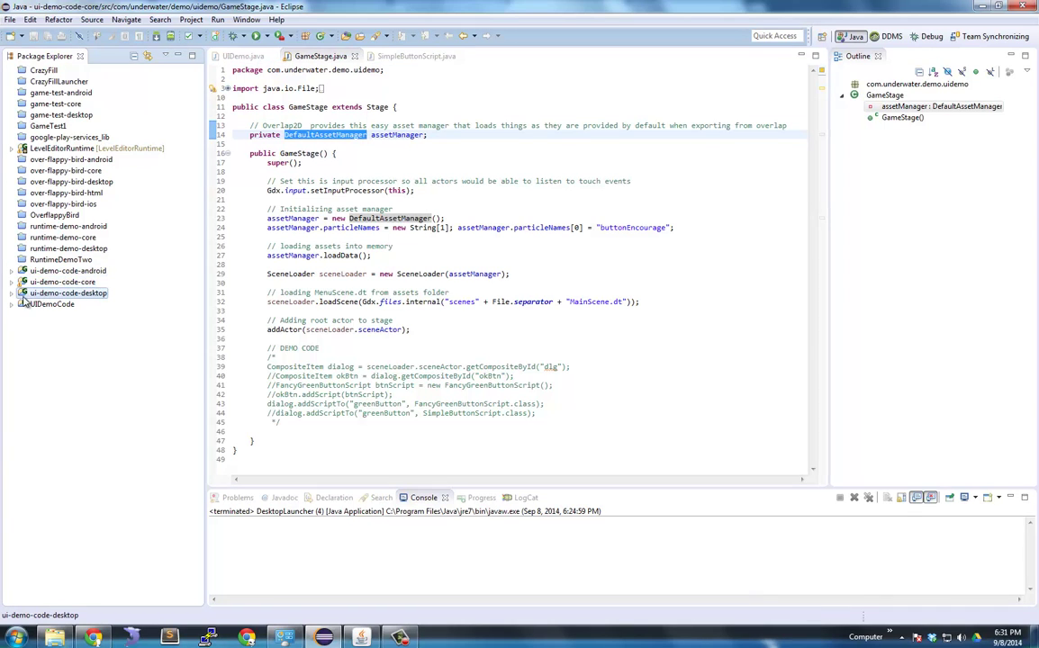
left_click(432, 184)
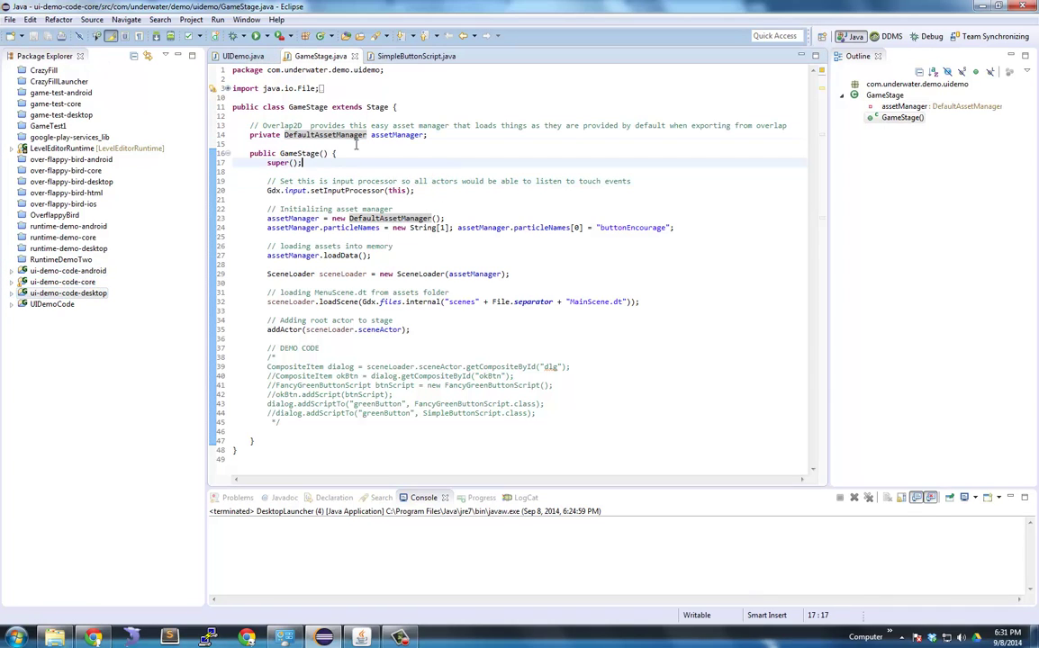
- Open the DefaultAssetManager class source from GameStage.java and highlight the "implements IResource" part of its class declaration
double_click(322, 135)
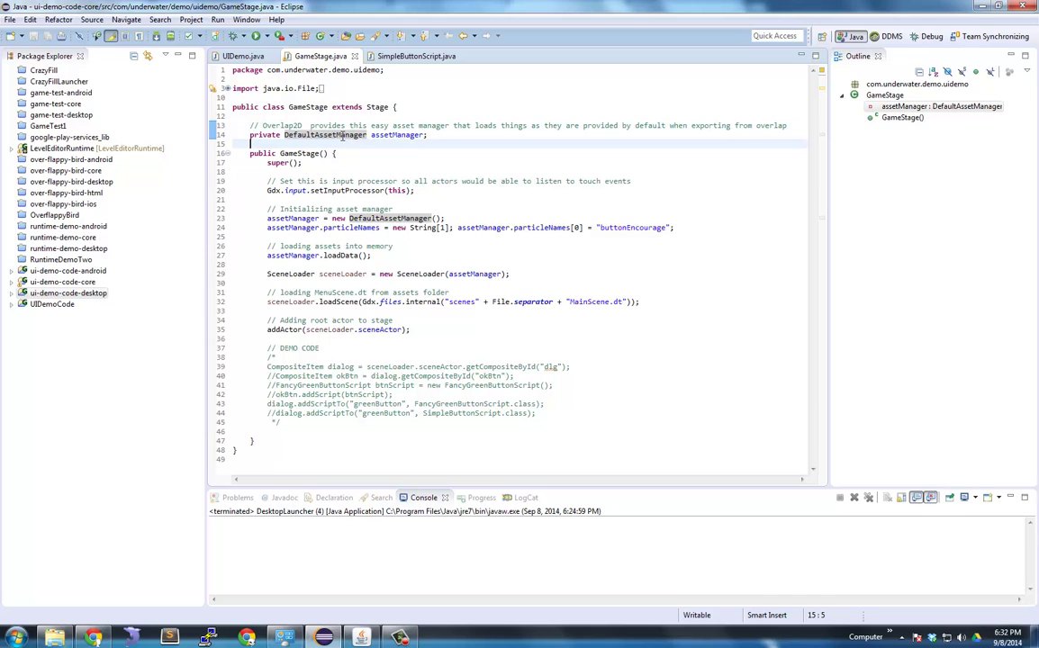
left_click(315, 135, "ctrl")
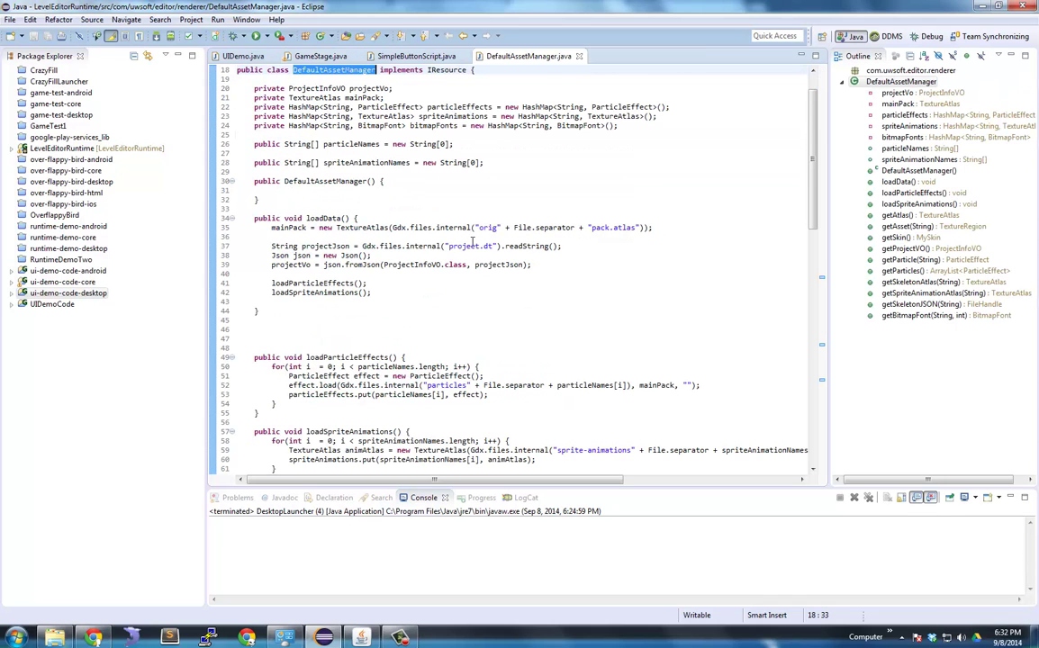
scroll(478, 246, "up", 2)
left_click(428, 221)
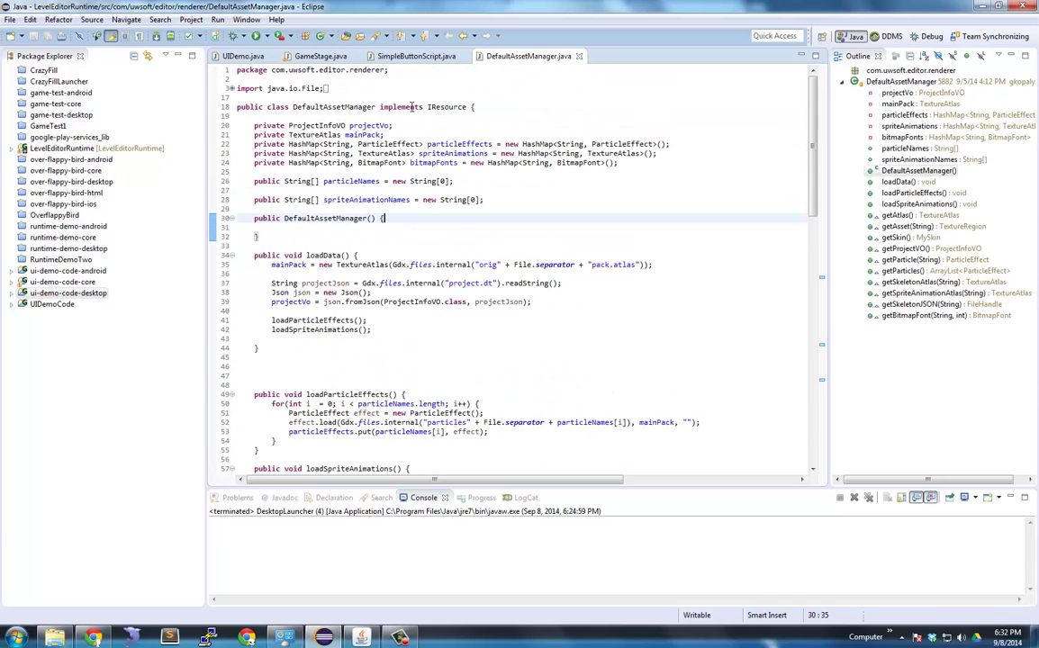
double_click(441, 106)
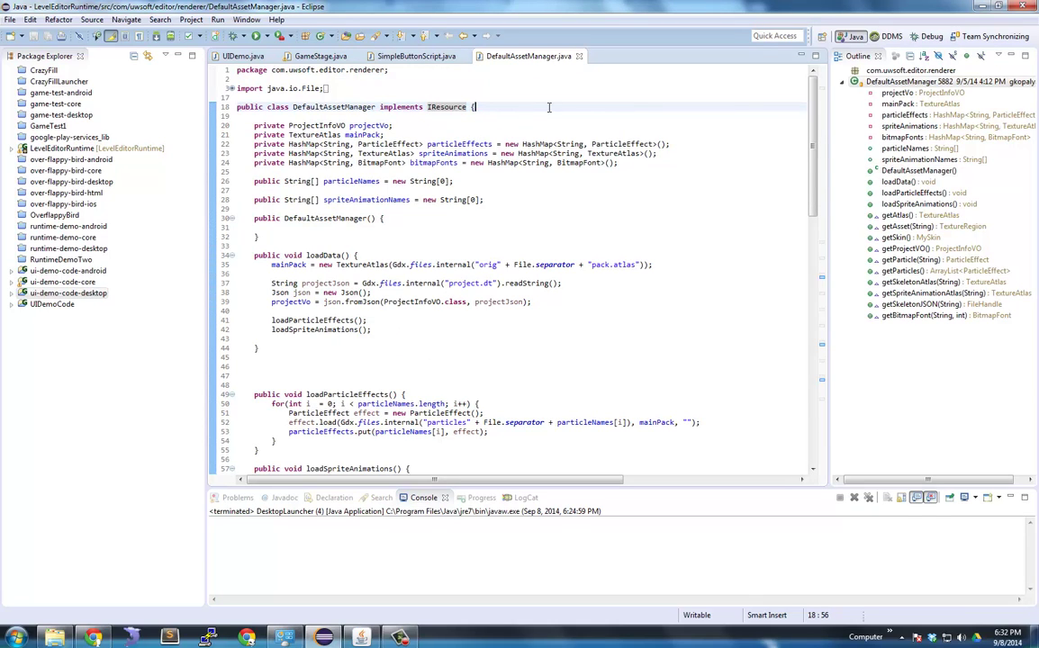
left_click_drag(549, 109, 373, 107)
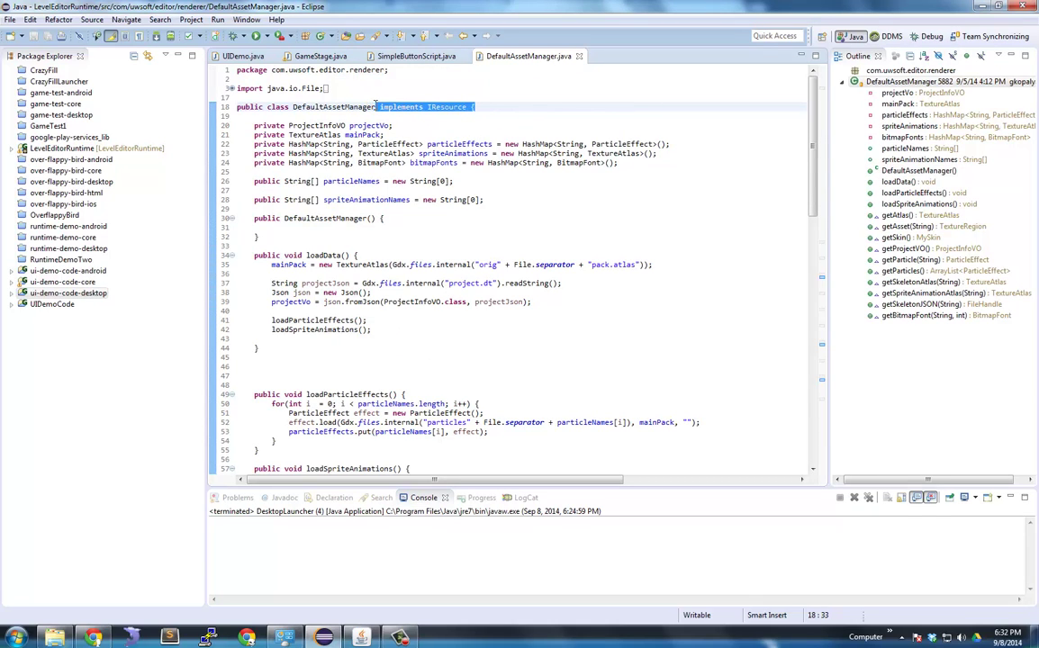
- Look over the DefaultAssetManager class source, including its fields and loading methods, and close the file
left_click(376, 106)
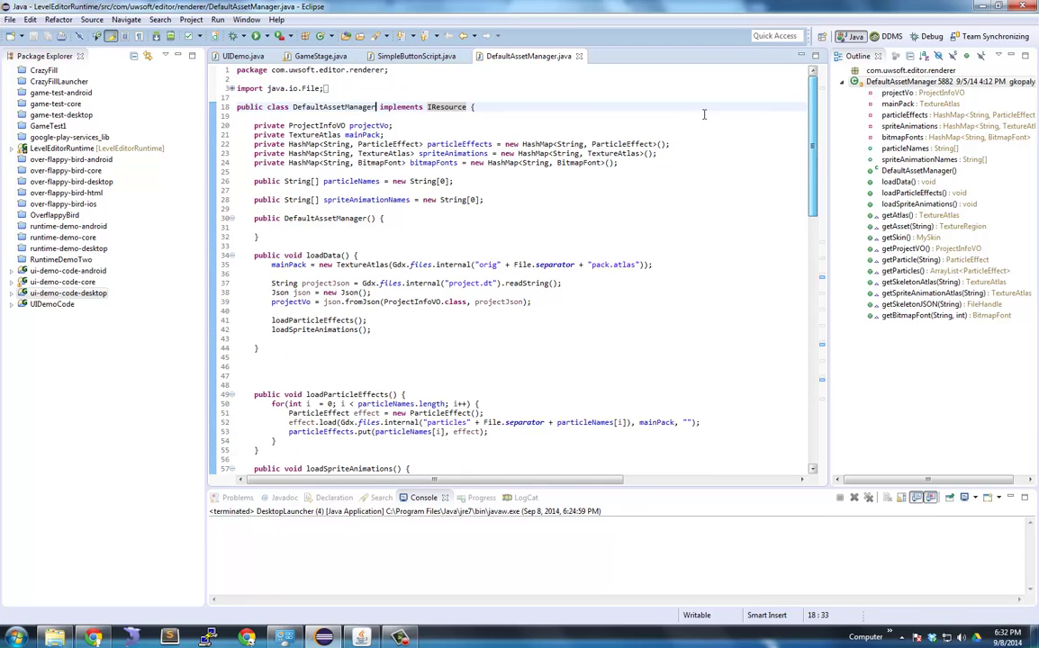
double_click(359, 107)
left_click(454, 181)
scroll(367, 321, "down", 11)
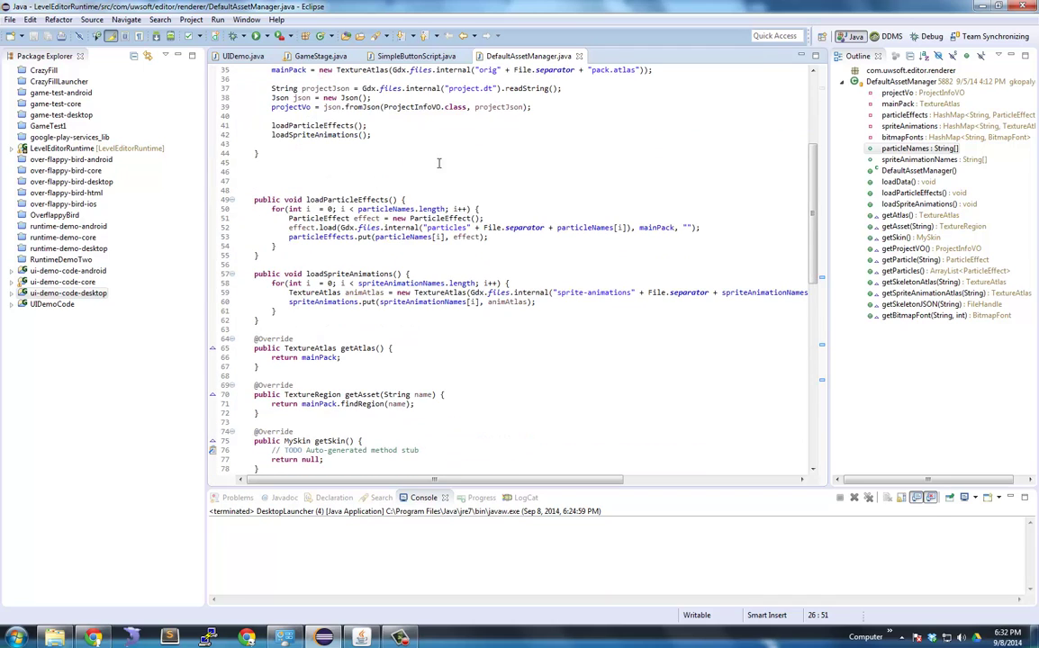
left_click(579, 56)
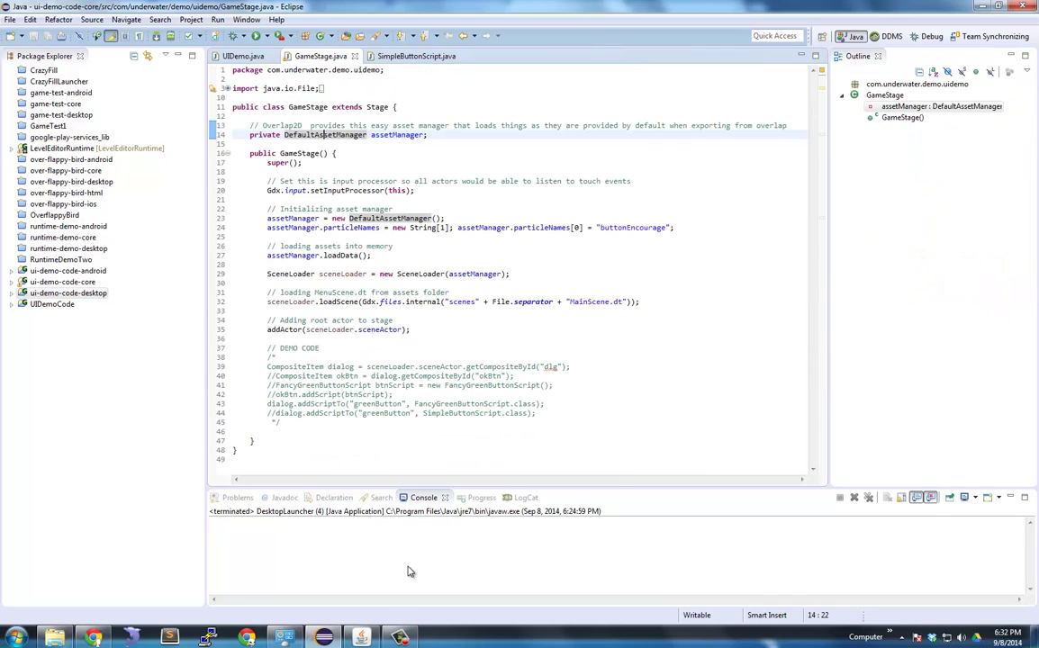
- Switch to Overlap2D, examine the project's resource paths in the export settings, and close them without changes
left_click(373, 637)
left_click(8, 18)
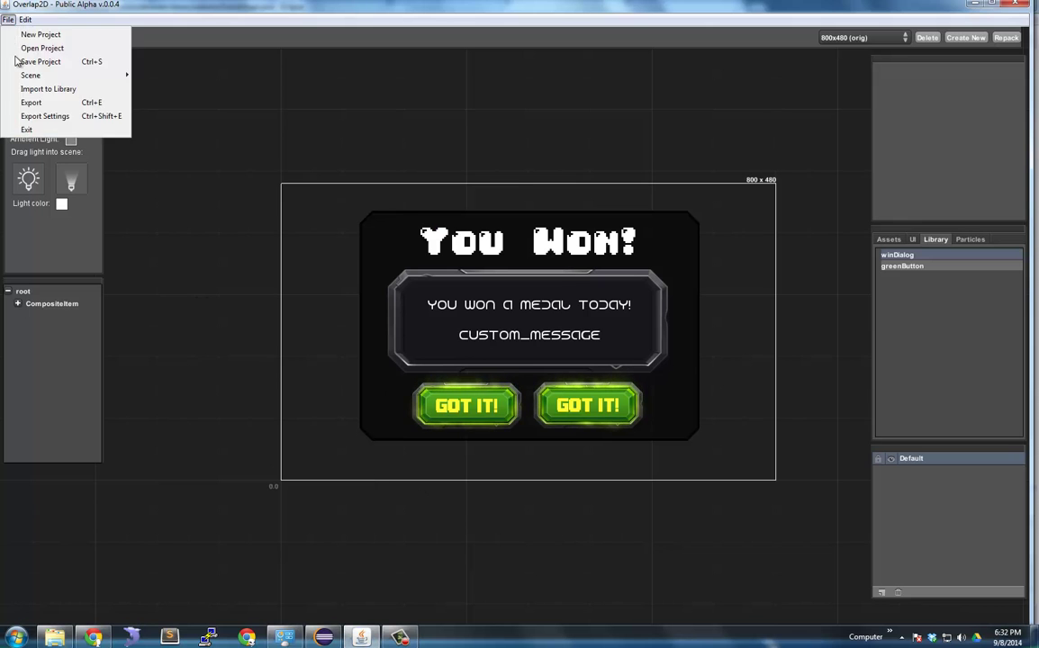
left_click(44, 115)
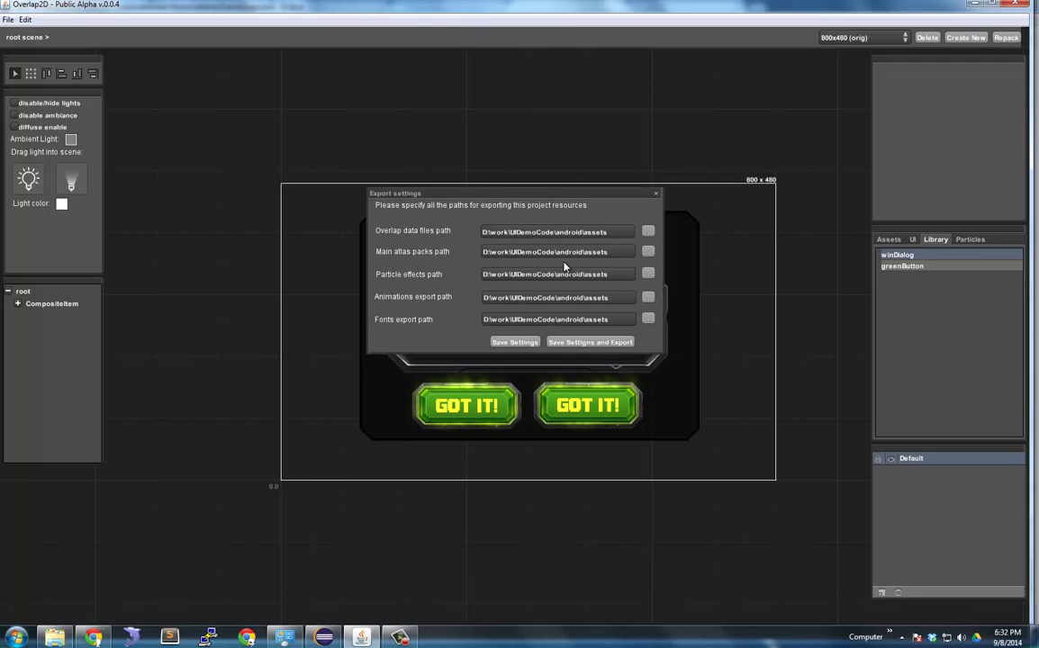
left_click(656, 195)
left_click(8, 19)
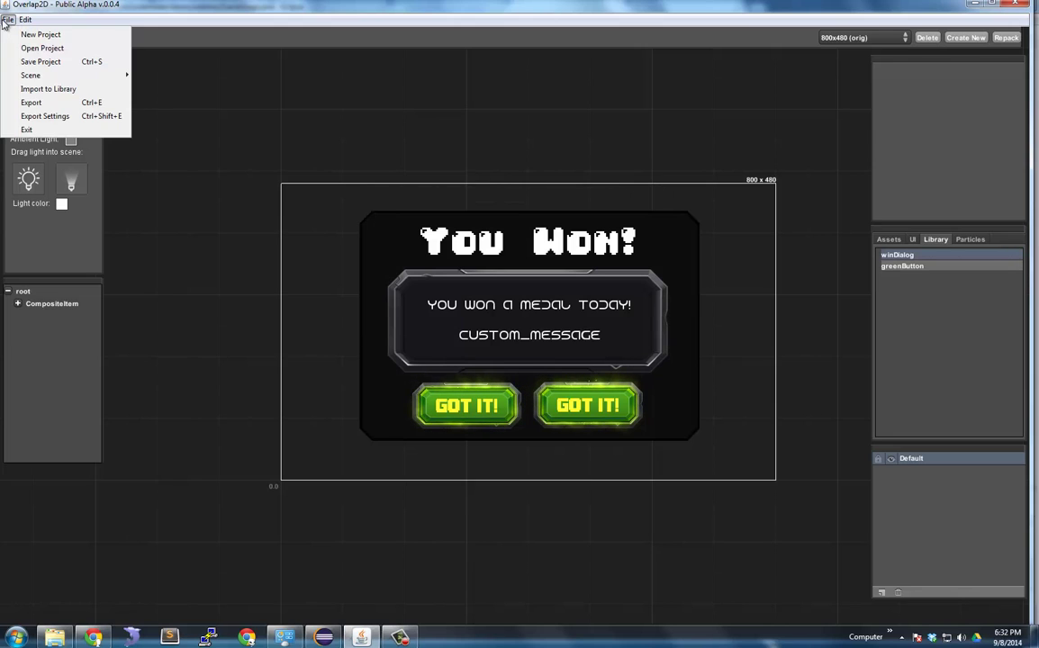
left_click(430, 88)
- Switch to Eclipse and look over the exported folders and project.dt inside the assets folder of ui-demo-code-android
left_click(325, 637)
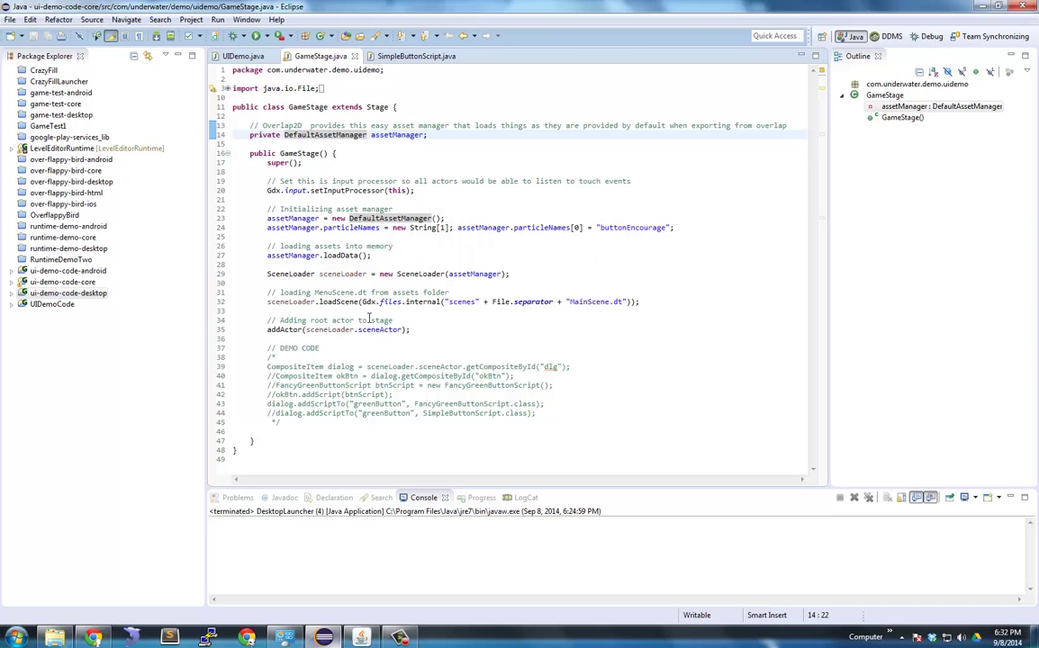
left_click(359, 227)
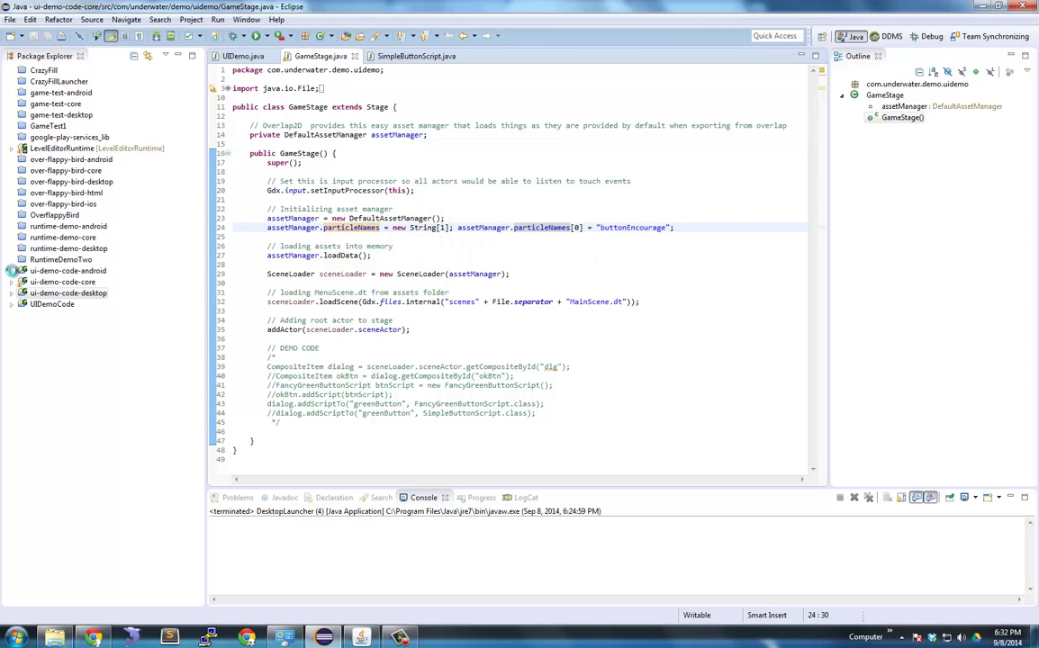
left_click(10, 270)
left_click(23, 337)
left_click(72, 350)
left_click(75, 360)
left_click(60, 371)
left_click(66, 382)
left_click(68, 404)
left_click(397, 300)
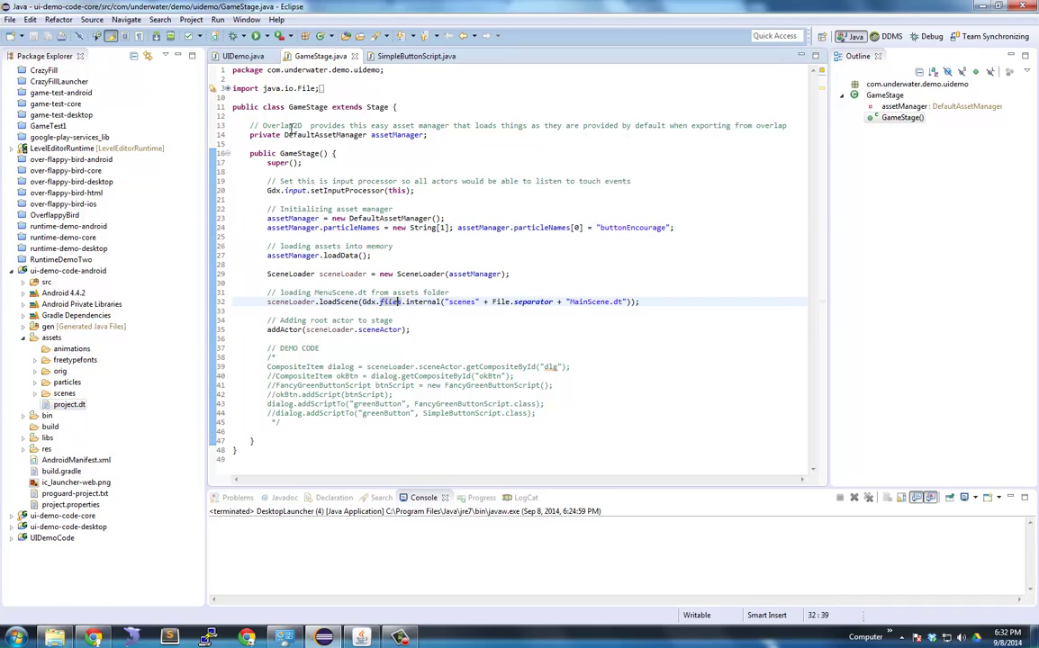
- Highlight the DefaultAssetManager type in its field declaration and the particleNames line that registers "buttonEncourage" in GameStage.java
double_click(325, 135)
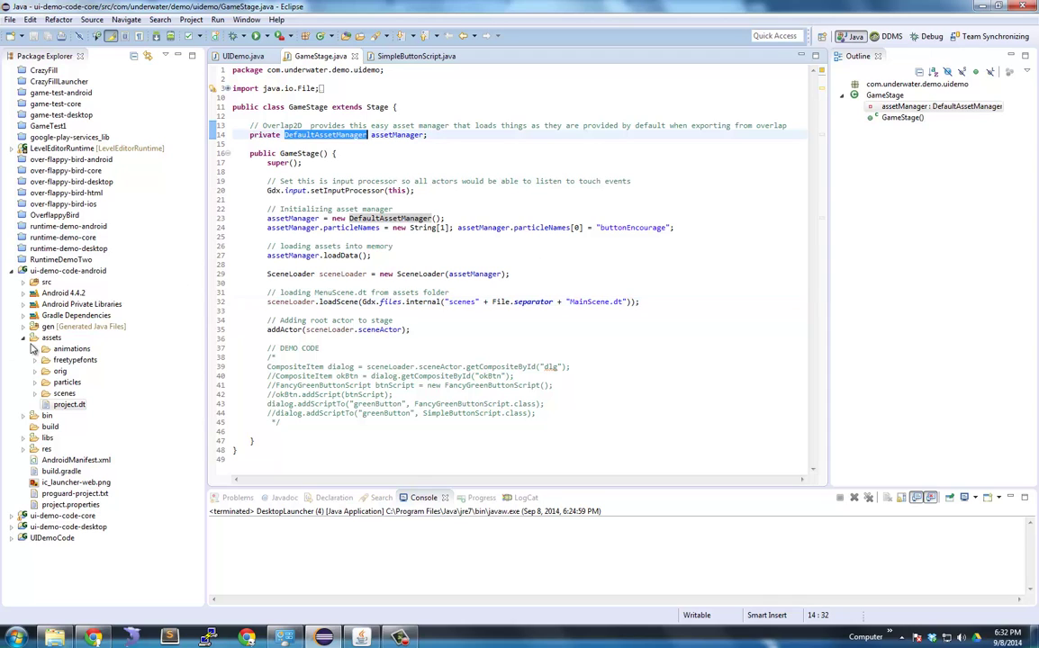
left_click(492, 252)
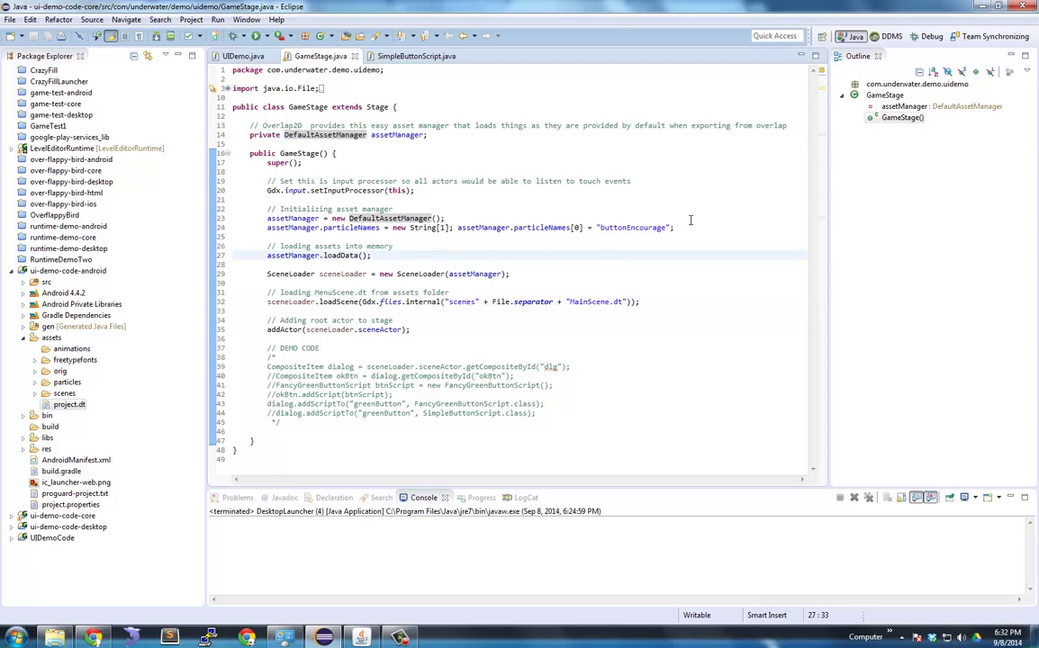
left_click(692, 220)
left_click(702, 227)
left_click(225, 227, "shift")
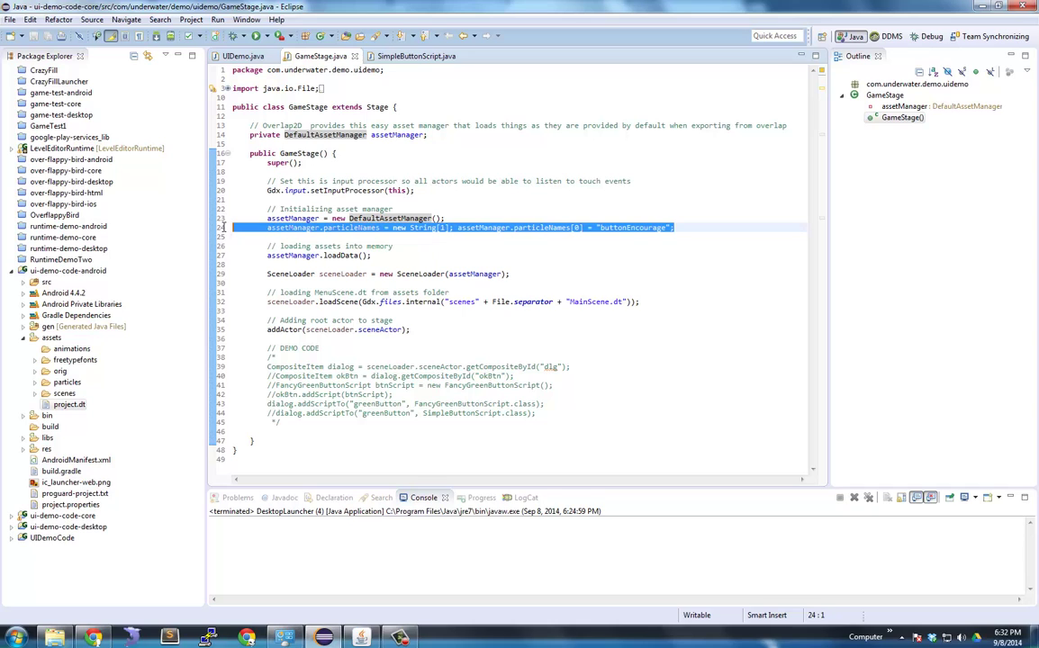
left_click(286, 219)
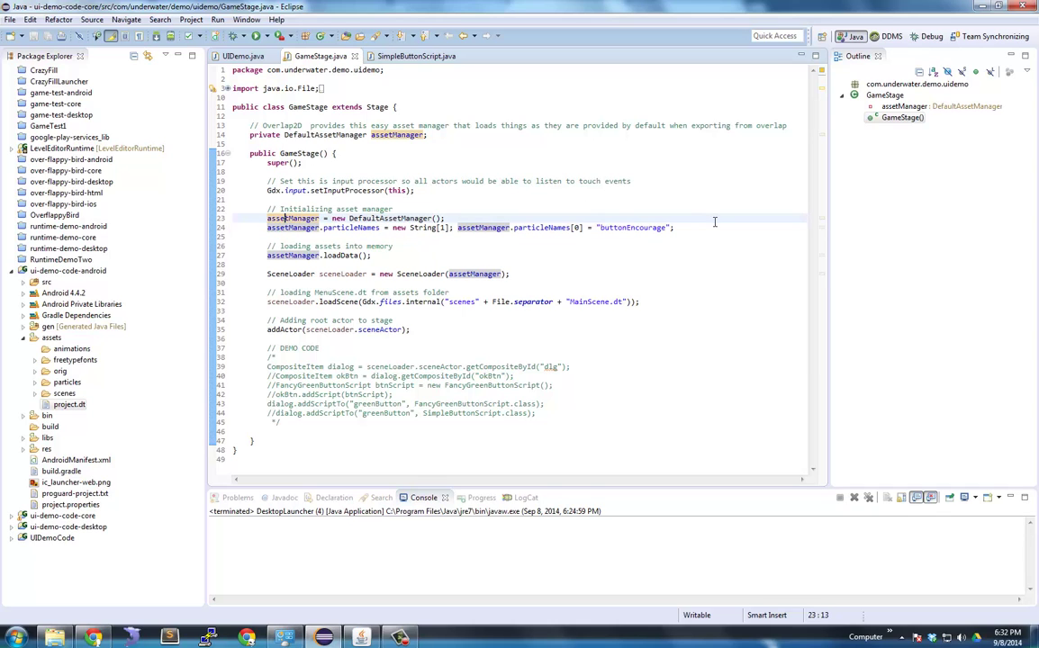
- Highlight in turn the loadData call, the SceneLoader creation and the loadScene call for MainScene.dt
left_click_drag(370, 255, 248, 256)
left_click(377, 257)
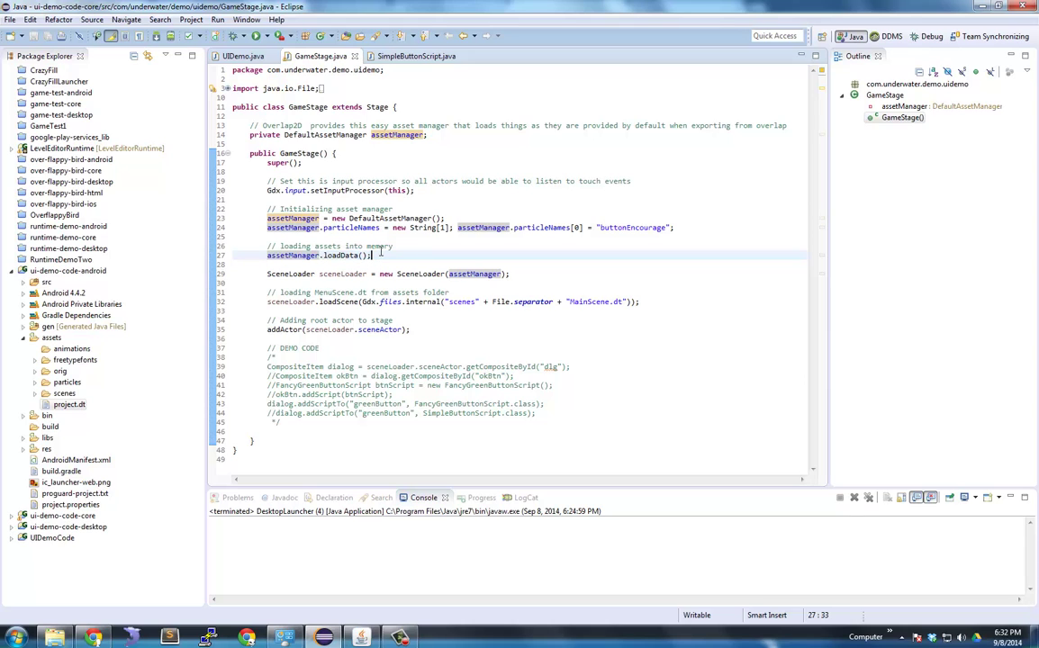
left_click_drag(267, 274, 530, 276)
left_click(550, 274)
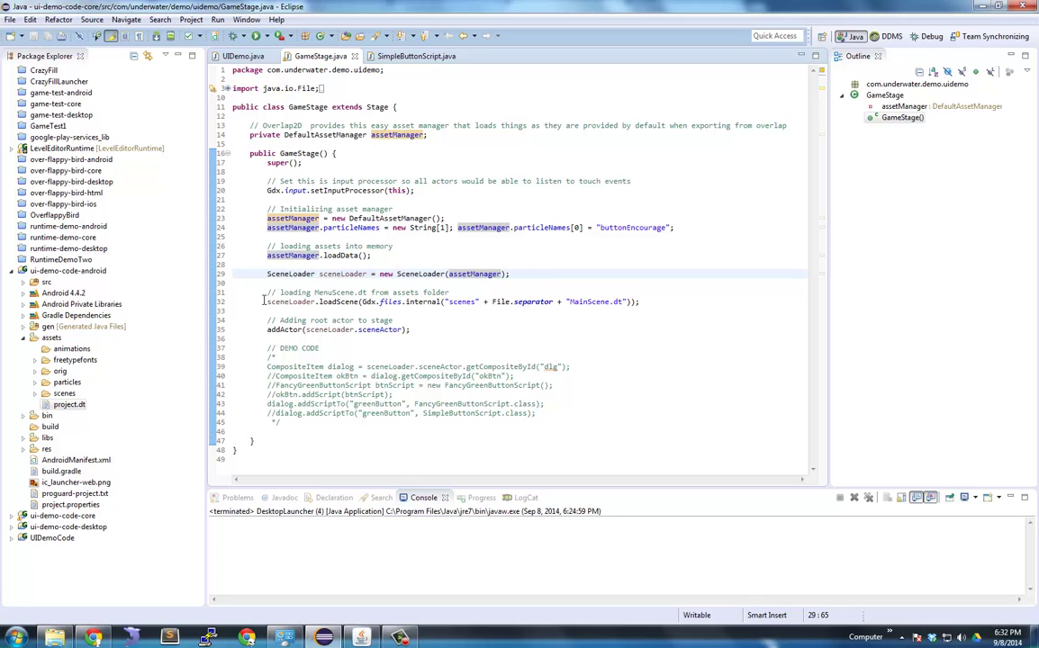
left_click_drag(264, 301, 623, 301)
left_click(666, 300)
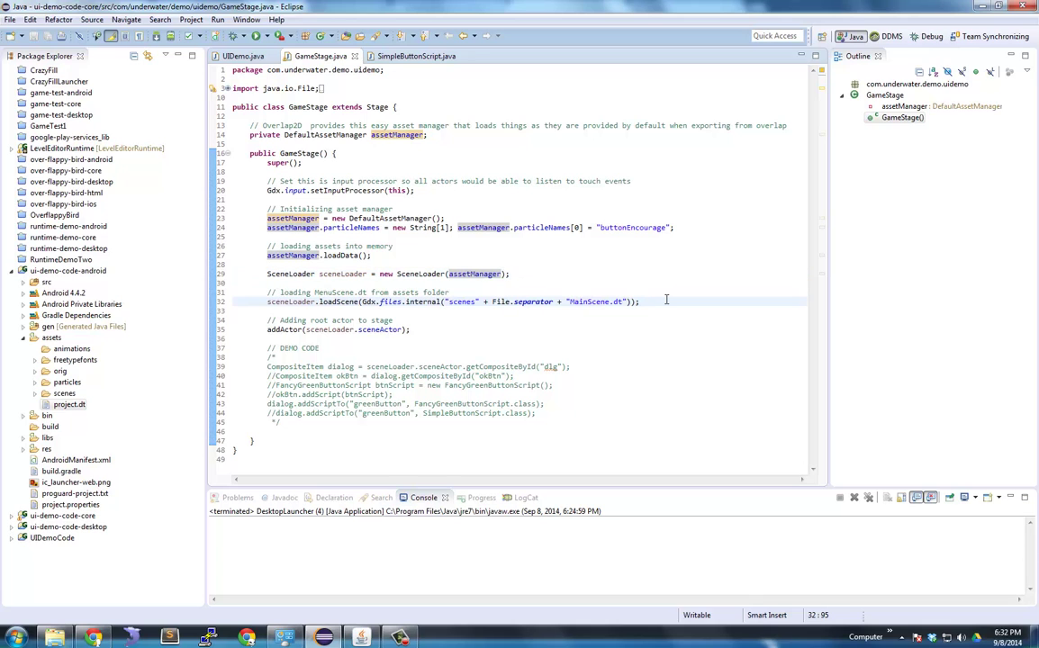
- Glance at the root scene in Overlap2D, return to Eclipse, and highlight the addActor line that adds the scene actor
left_click(371, 635)
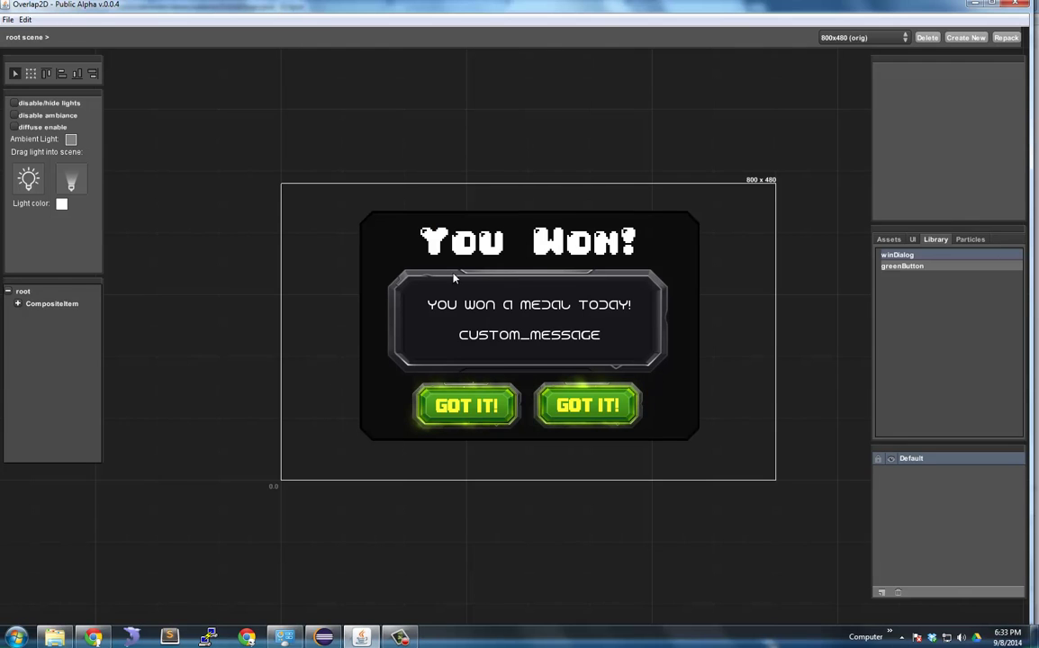
left_click(361, 636)
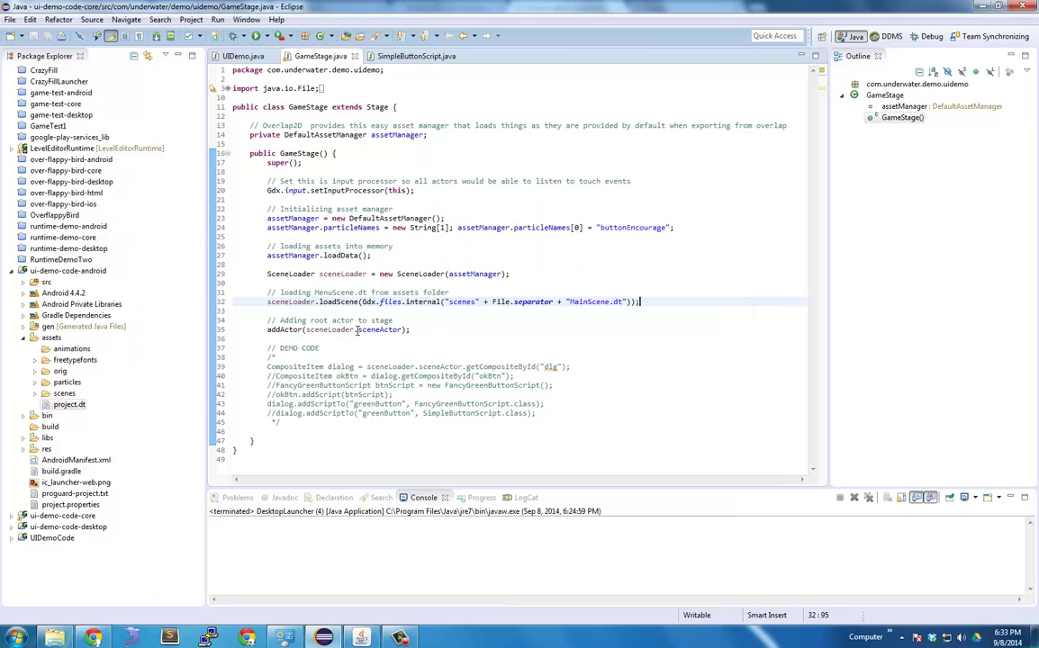
left_click(357, 330)
left_click_drag(264, 329, 418, 330)
left_click(428, 333)
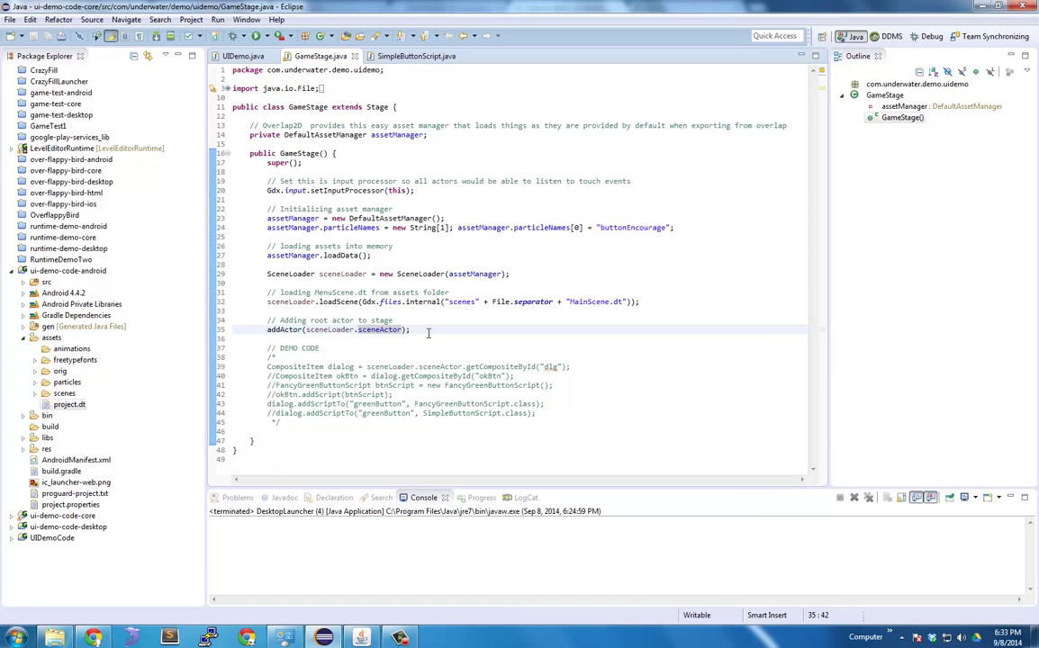
- Run the DesktopLauncher application, view the dialog in the UIDemo window, and close that window
left_click(264, 36)
left_click(293, 51)
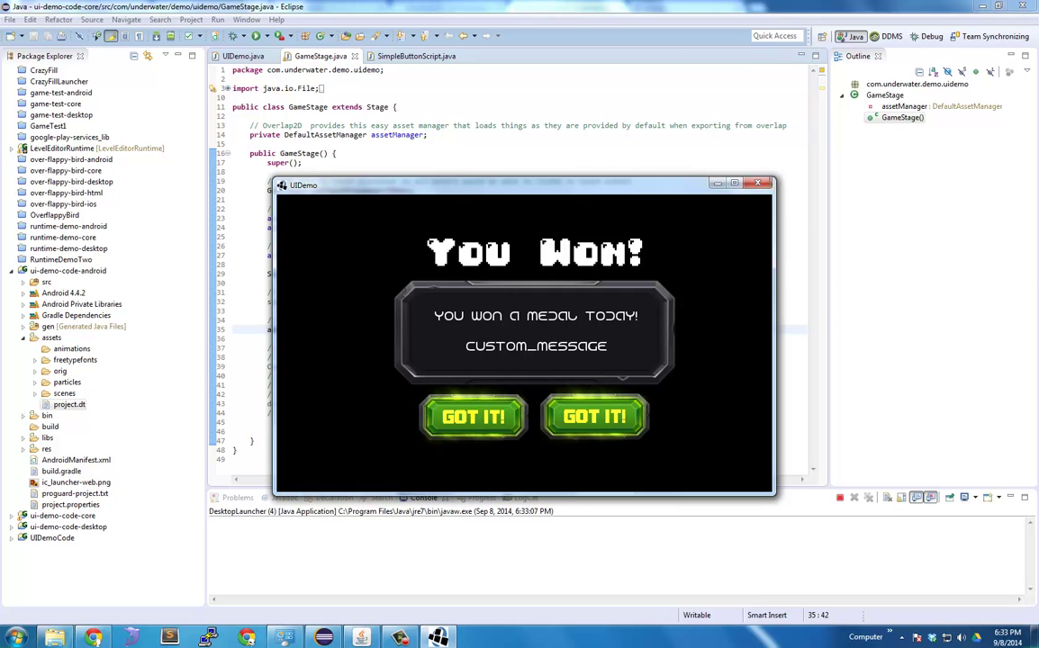
left_click(765, 183)
- Highlight the SimpleButtonScript class name in the commented demo code of GameStage.java
left_click(605, 228)
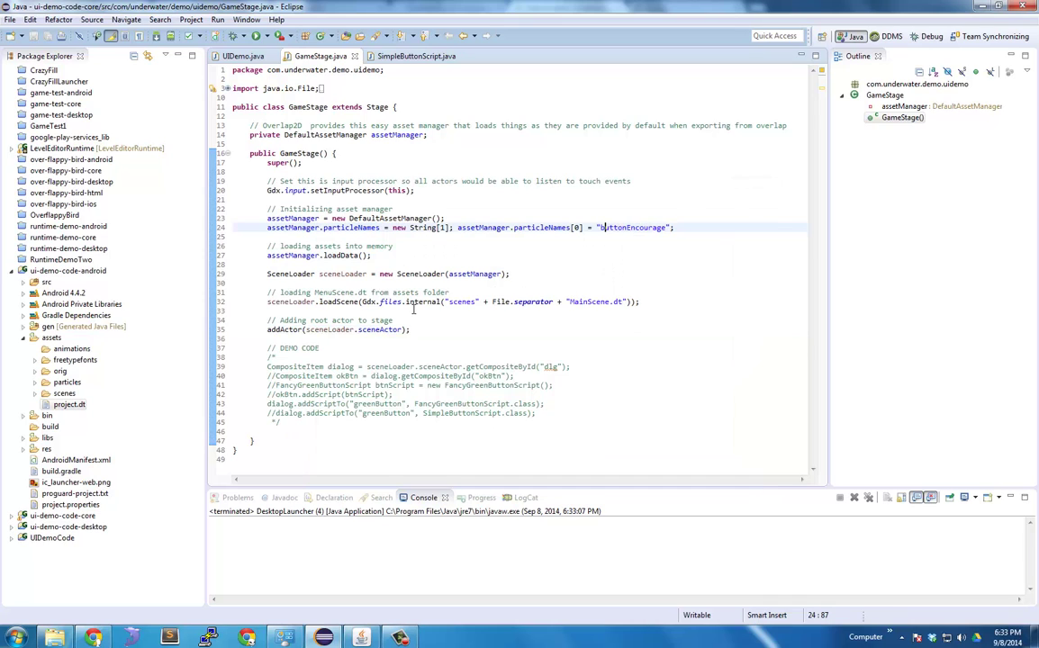
left_click(550, 412)
double_click(494, 413)
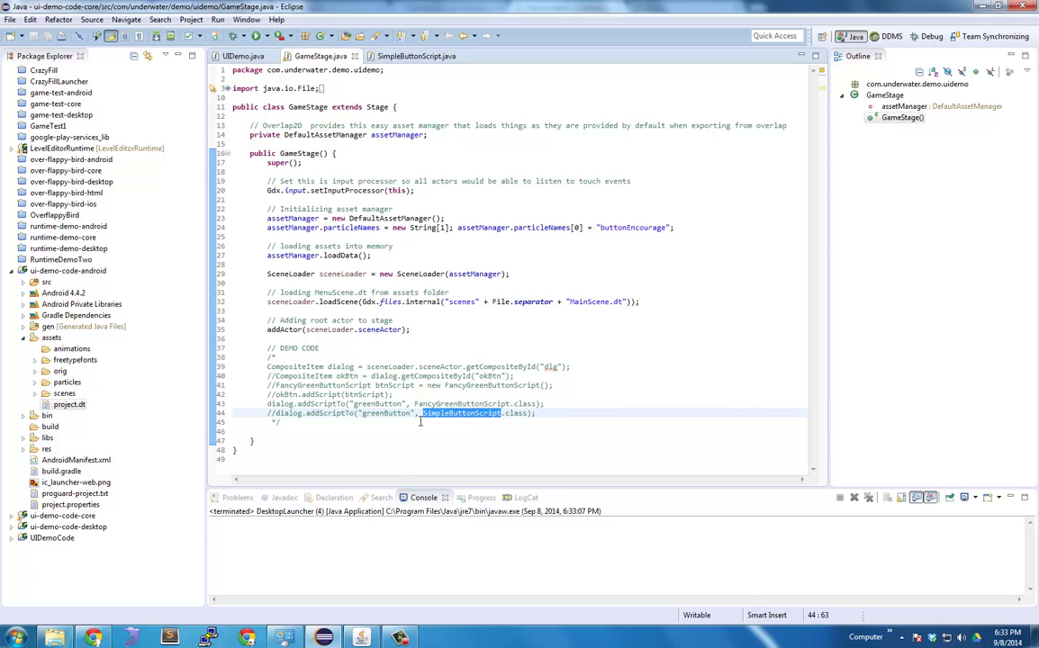
- Open SimpleButtonScript.java and highlight the top of its class with the buttonHolder and isDown fields
left_click(409, 56)
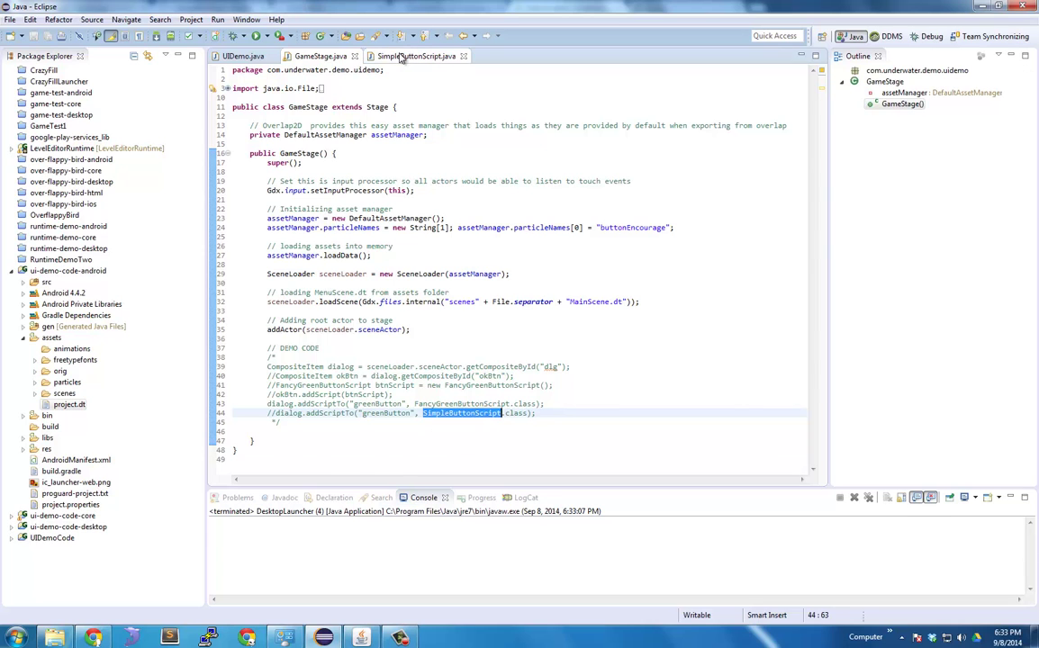
left_click(526, 199)
scroll(526, 280, "up", 6)
left_click_drag(393, 144, 231, 97)
left_click(259, 88)
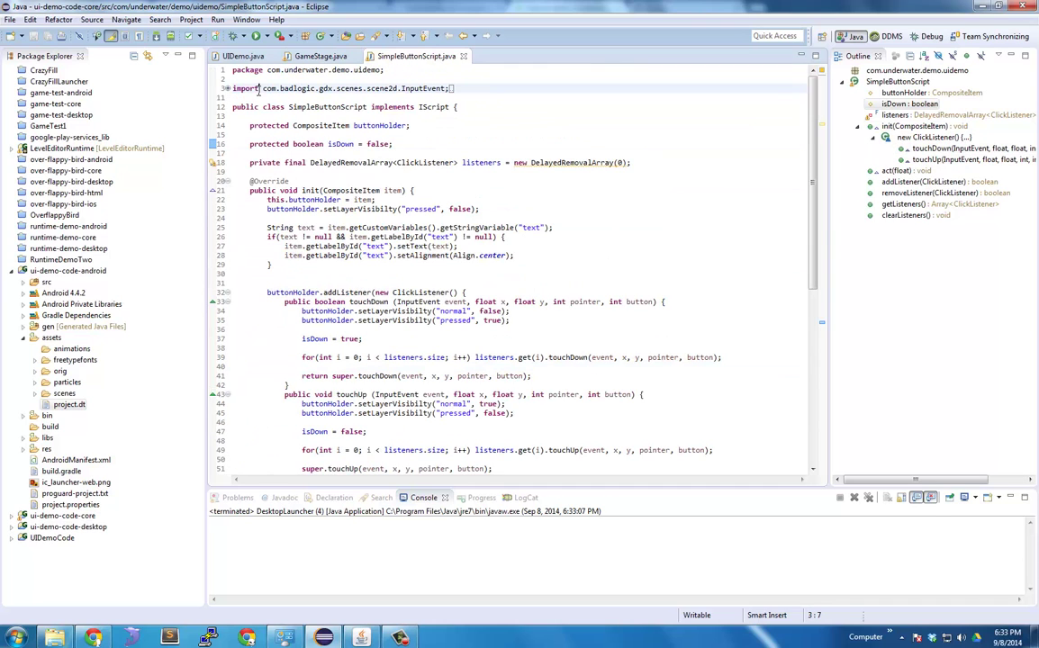
- Switch to Chrome, open the SimpleButtonScript page on overlap2d.com from the UI components tutorial, look over its code, and return to Eclipse
left_click(87, 639)
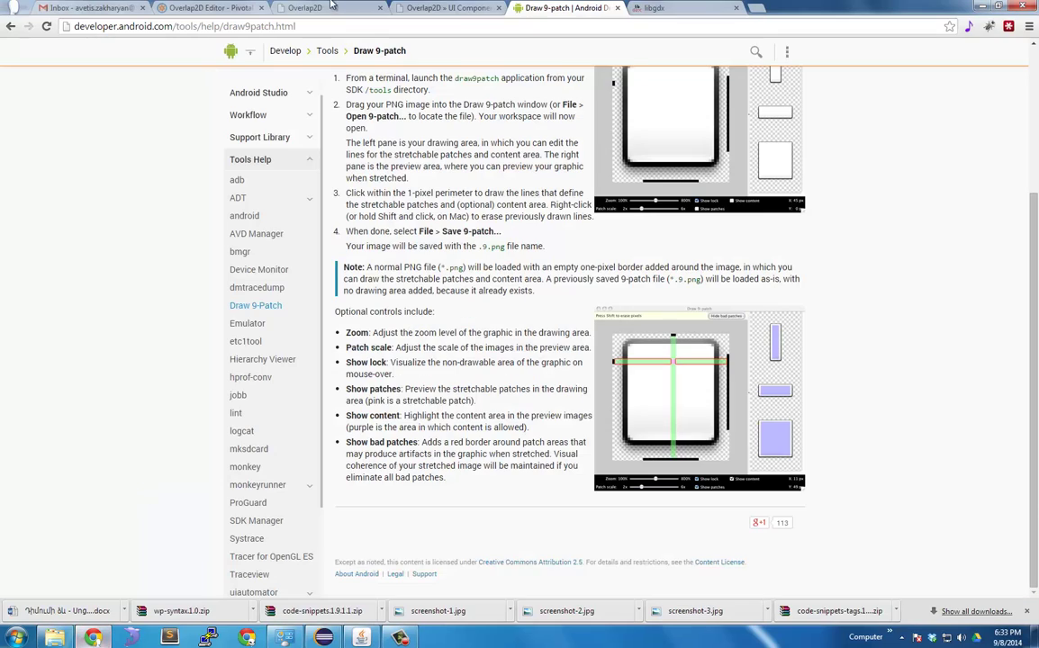
left_click(442, 8)
scroll(584, 277, "down", 5)
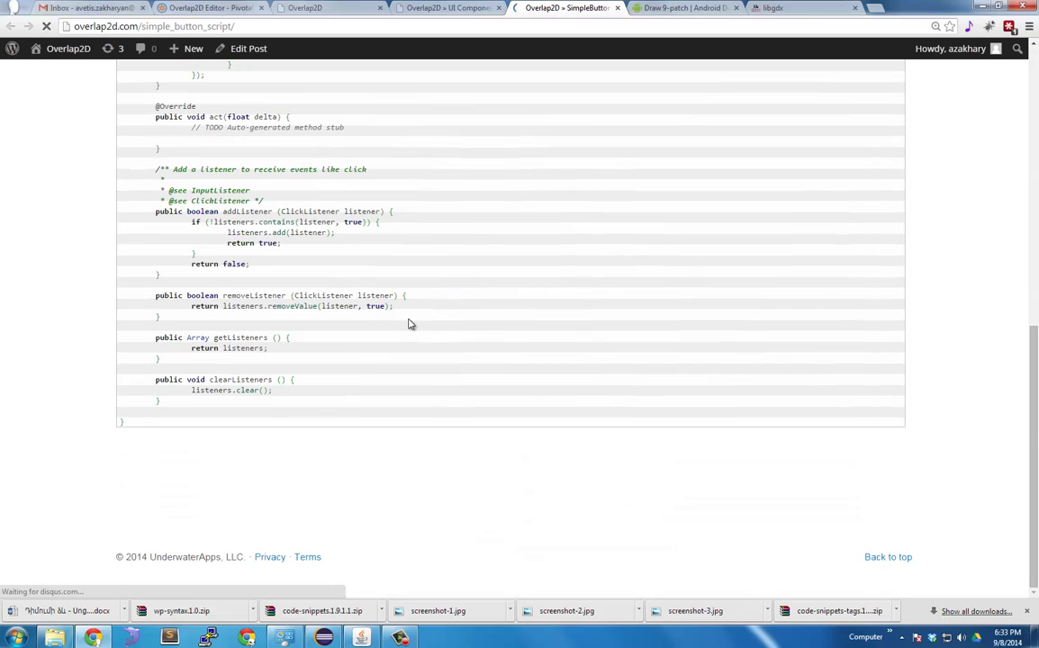
scroll(424, 315, "up", 4)
scroll(433, 346, "up", 1)
left_click(361, 638)
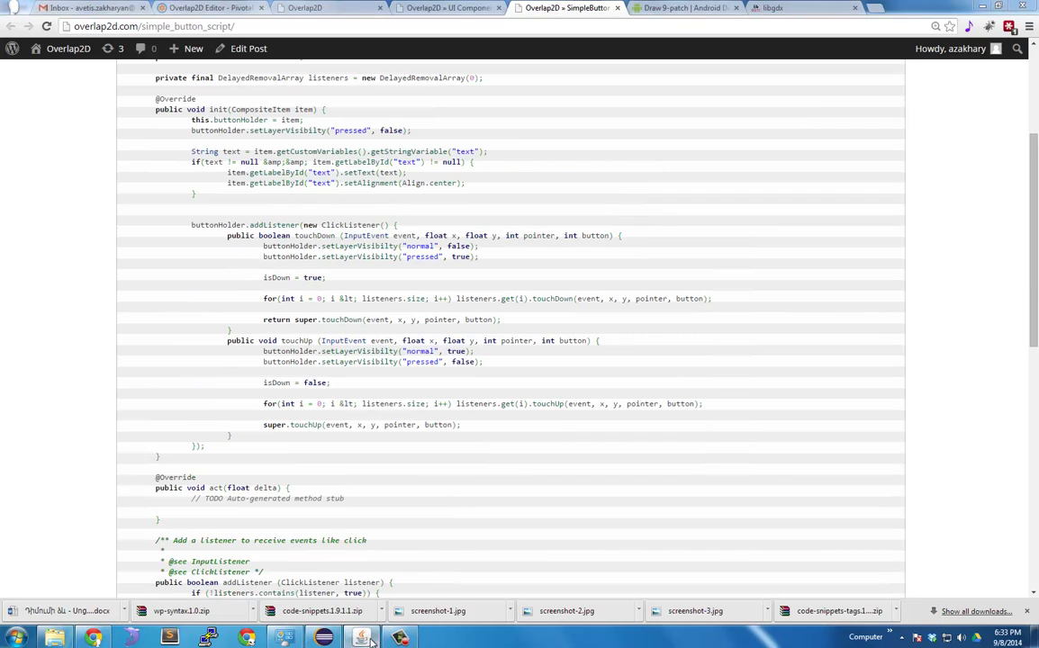
left_click(325, 638)
- Look over SimpleButtonScript.java from the DelayedRemovalArray listeners field through its init and listener methods
left_click(556, 265)
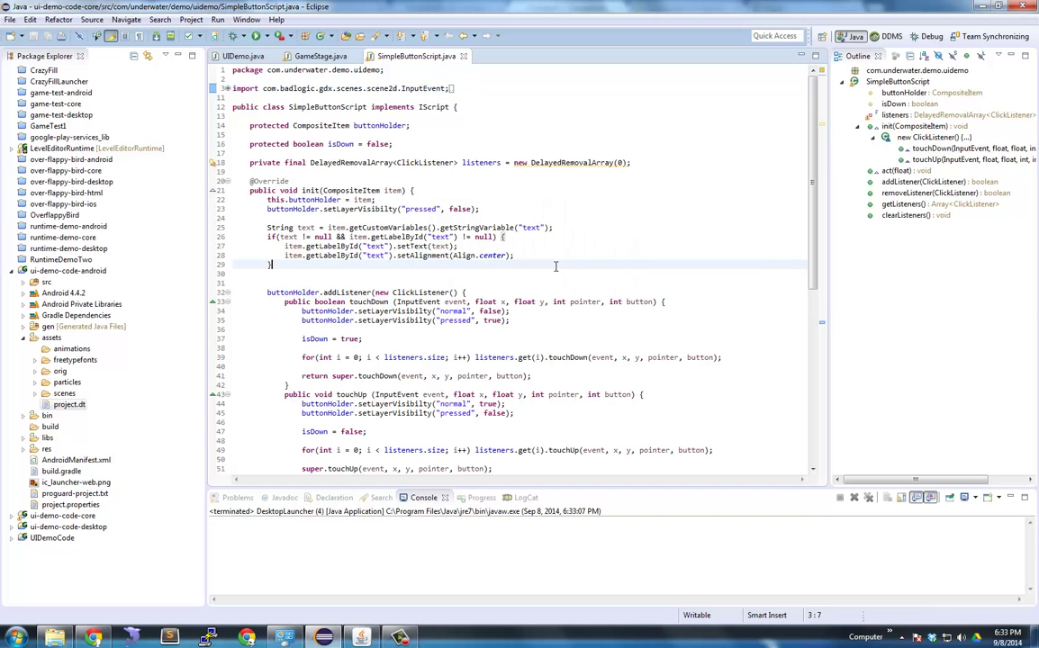
double_click(554, 161)
left_click(411, 153)
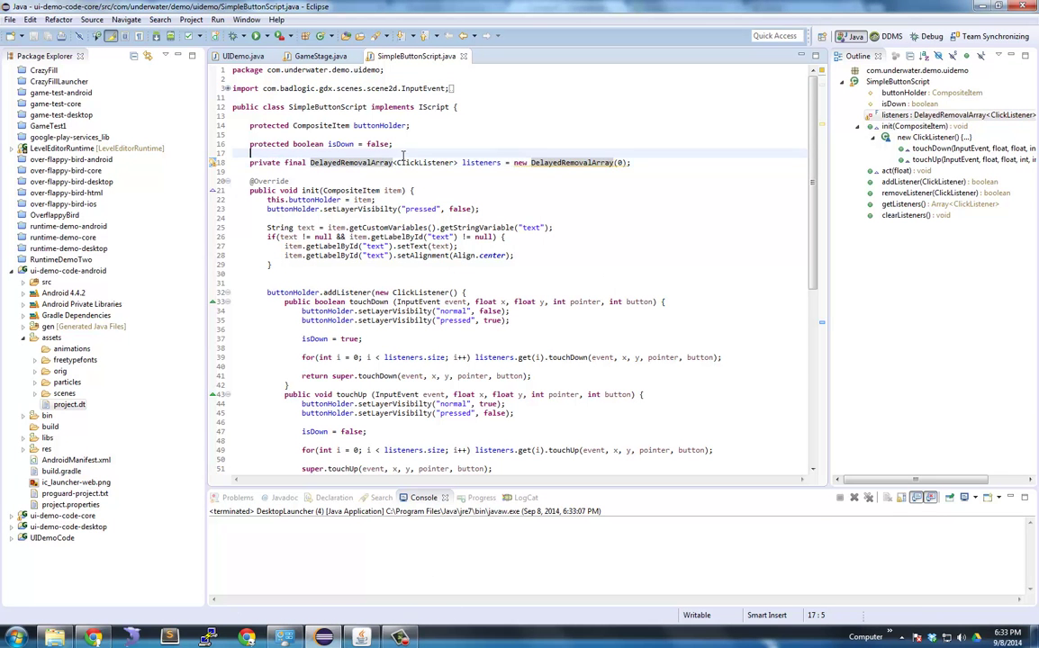
scroll(527, 285, "down", 4)
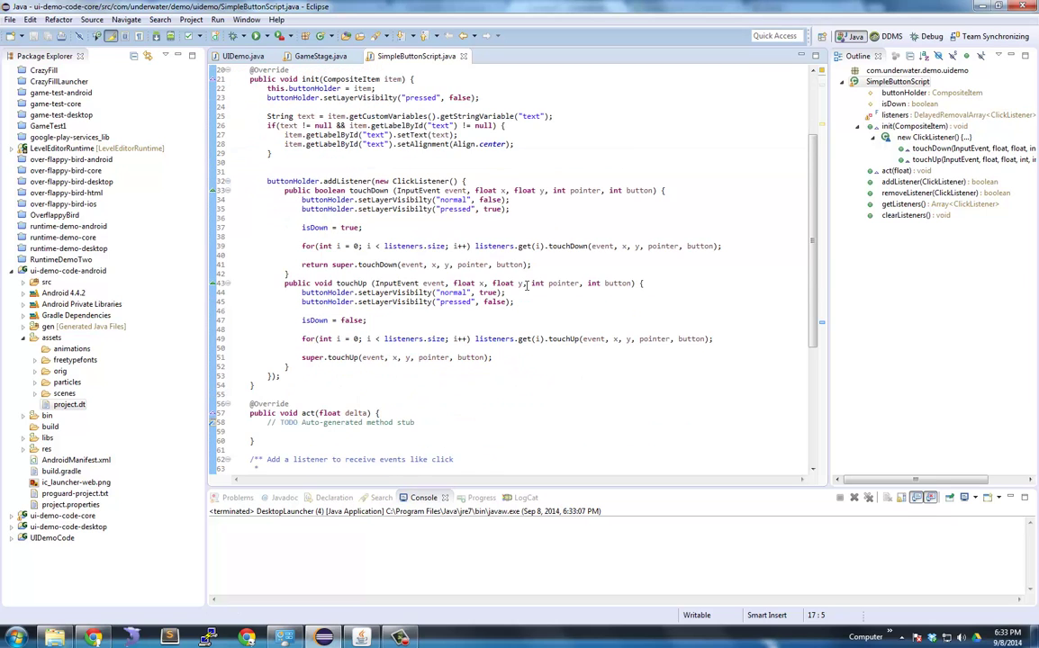
scroll(527, 285, "down", 5)
scroll(550, 279, "up", 12)
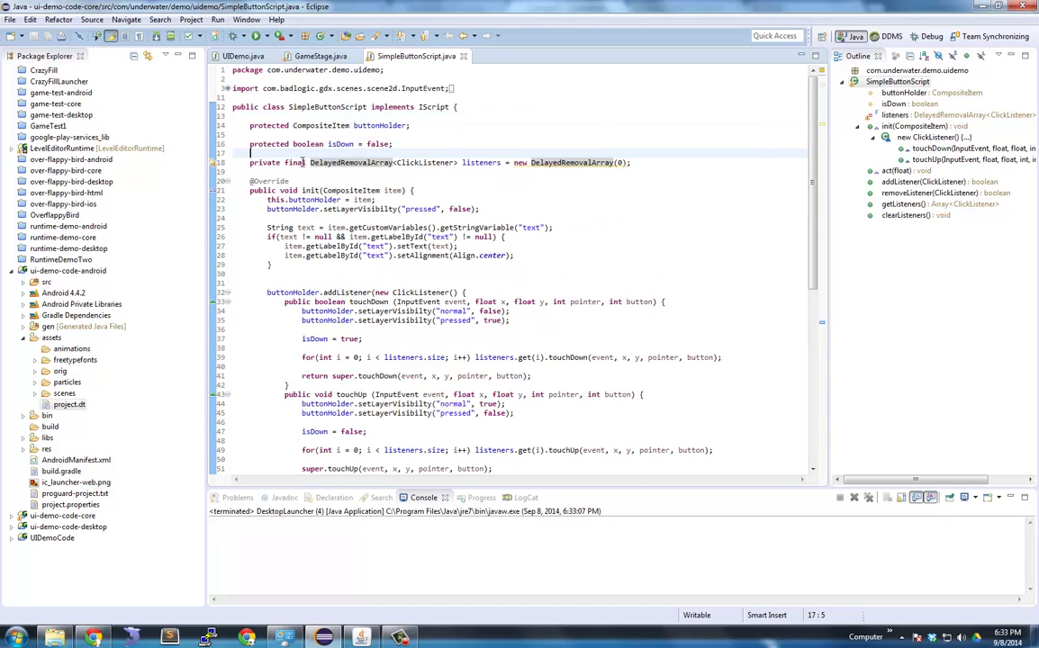
- Highlight buttonHolder and the touchUp calls that set the "normal" and "pressed" layer visibility, and look through the remaining methods
double_click(289, 291)
scroll(402, 246, "down", 1)
scroll(402, 245, "down", 1)
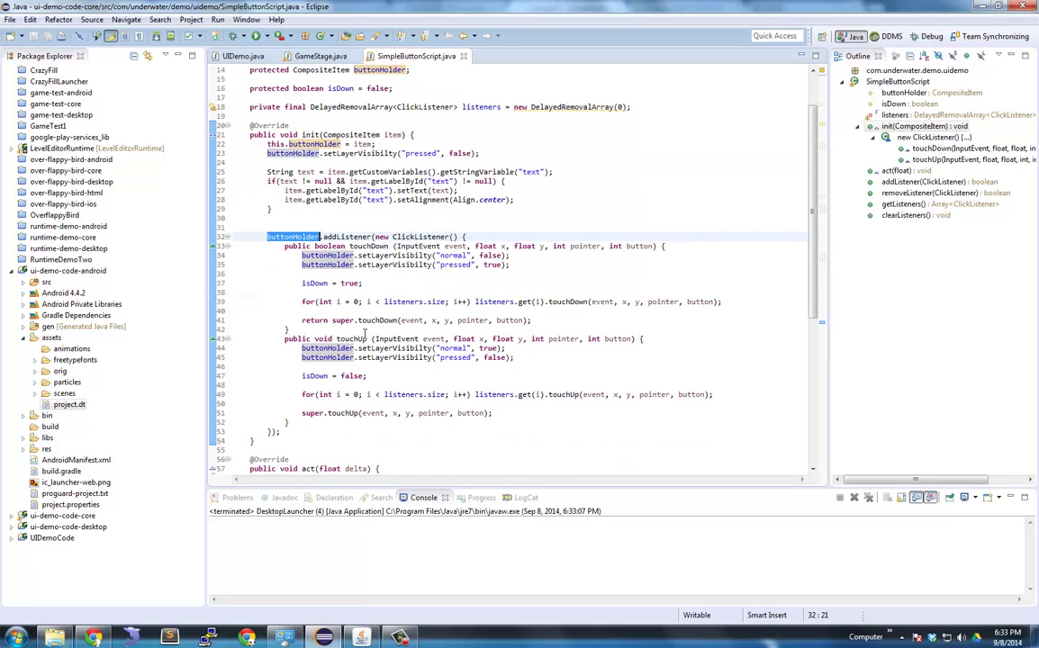
left_click(362, 348)
left_click(516, 356)
left_click_drag(535, 357, 236, 347)
double_click(416, 358)
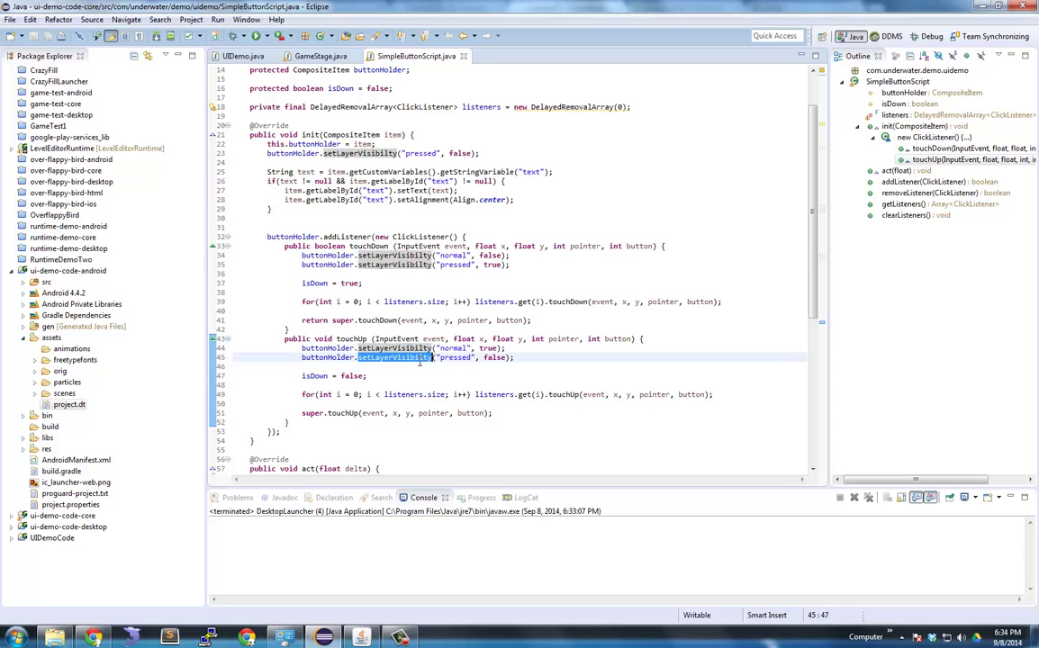
left_click_drag(551, 358, 234, 349)
scroll(352, 367, "down", 9)
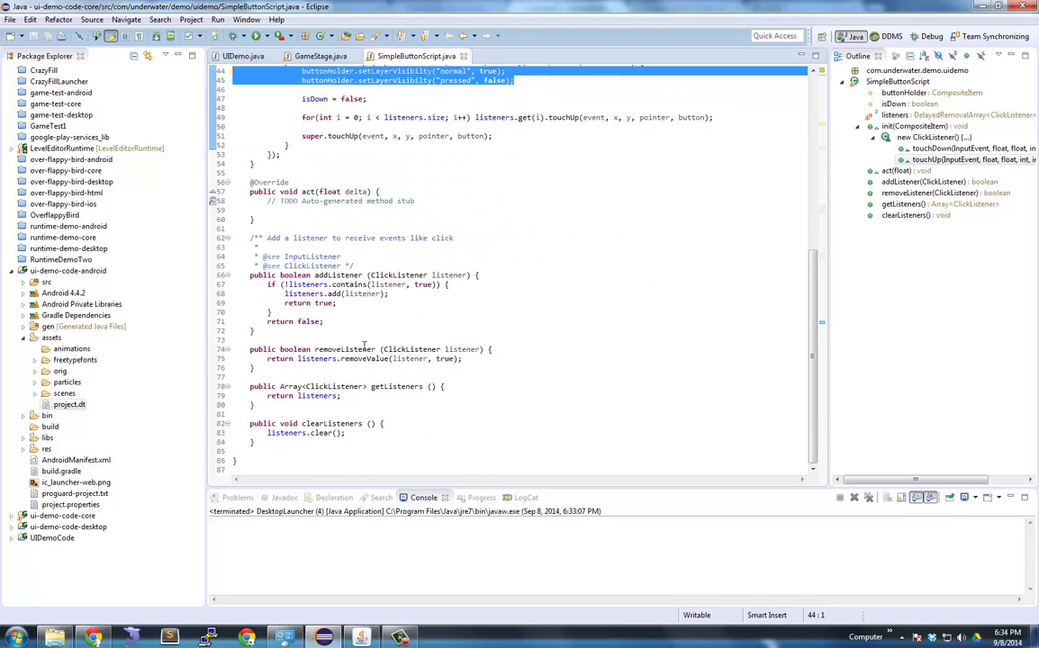
scroll(352, 367, "up", 14)
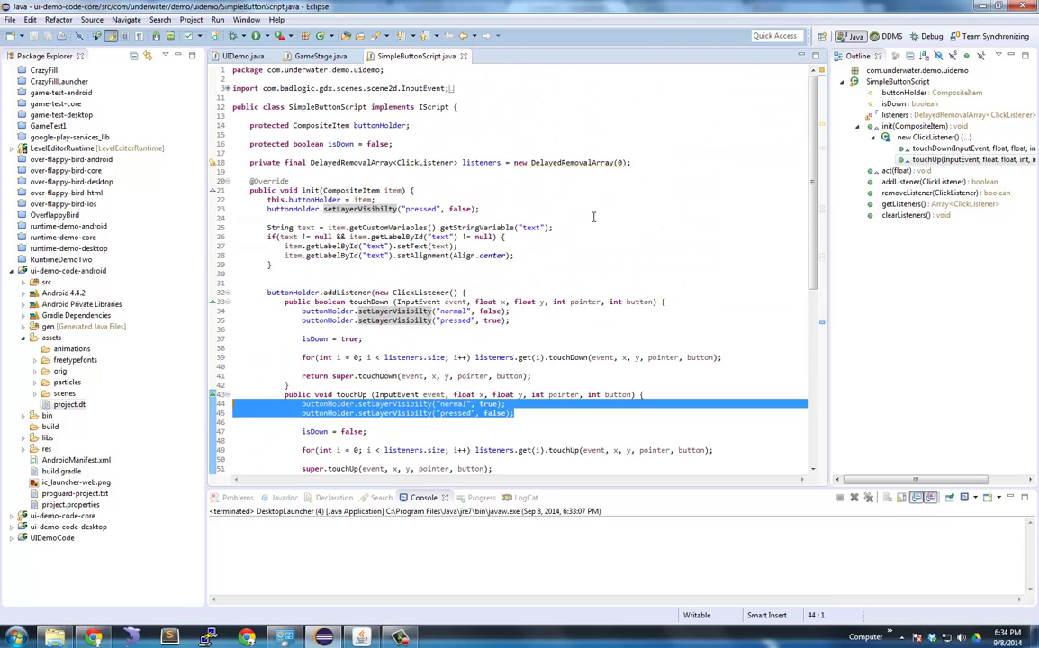
- Highlight the block in the init method of SimpleButtonScript.java that reads the "text" custom variable and applies it to the label
left_click(498, 218)
left_click_drag(549, 255, 271, 264)
left_click(263, 227)
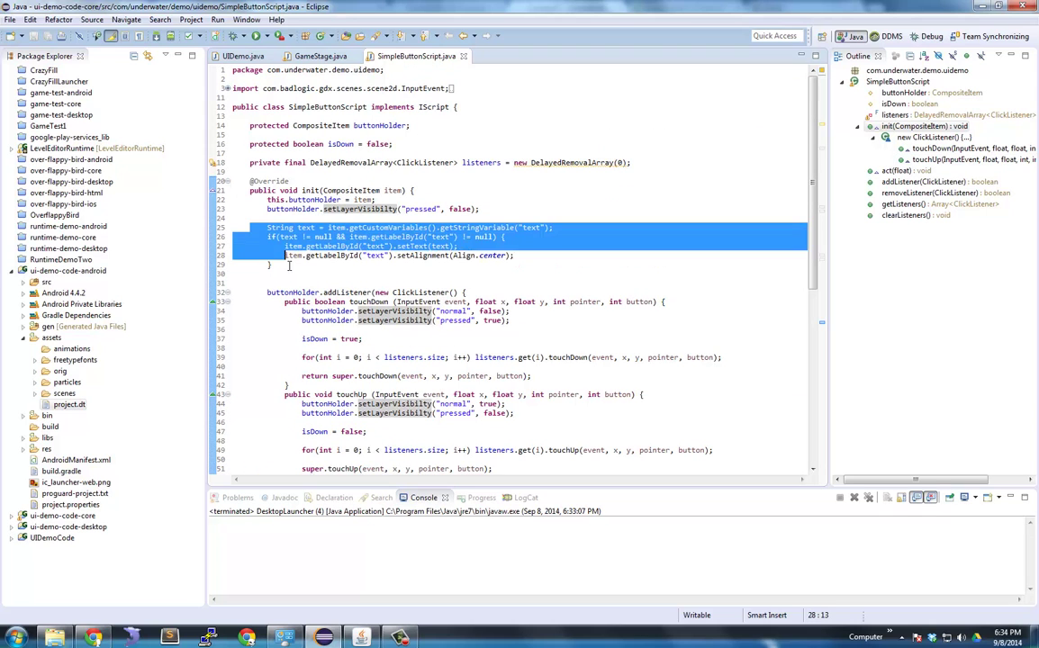
- In GameStage.java, copy the commented-out dialog.addScriptTo("greenButton", SimpleButtonScript.class) call as active code onto a new line below addActor(sceneLoader.sceneActor)
left_click(319, 56)
left_click_drag(297, 404, 297, 413)
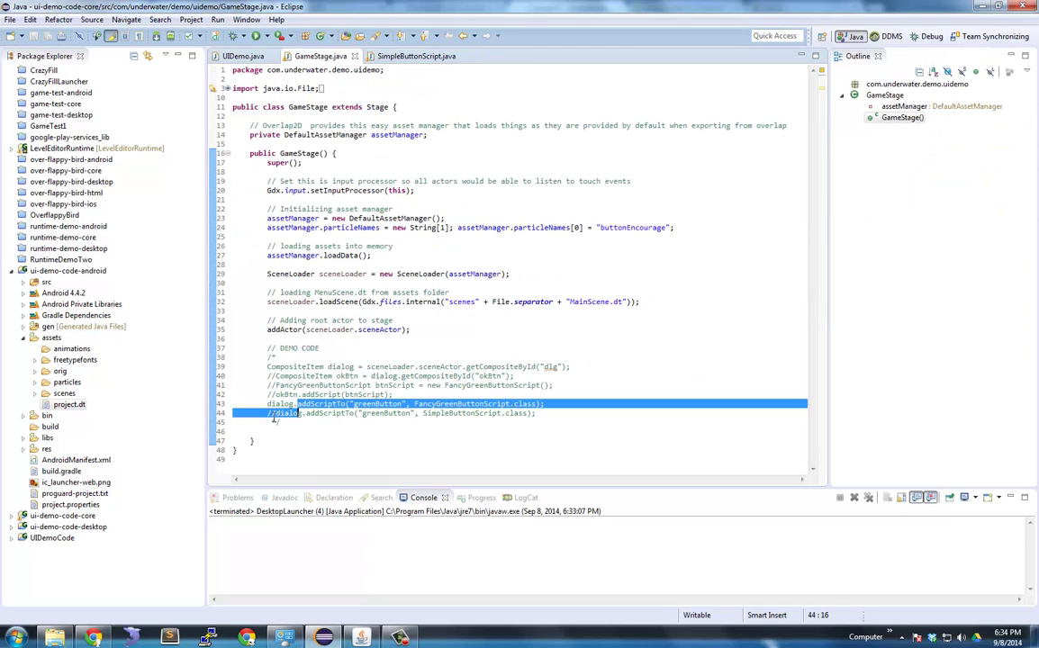
left_click(276, 413)
left_click(572, 416, "shift")
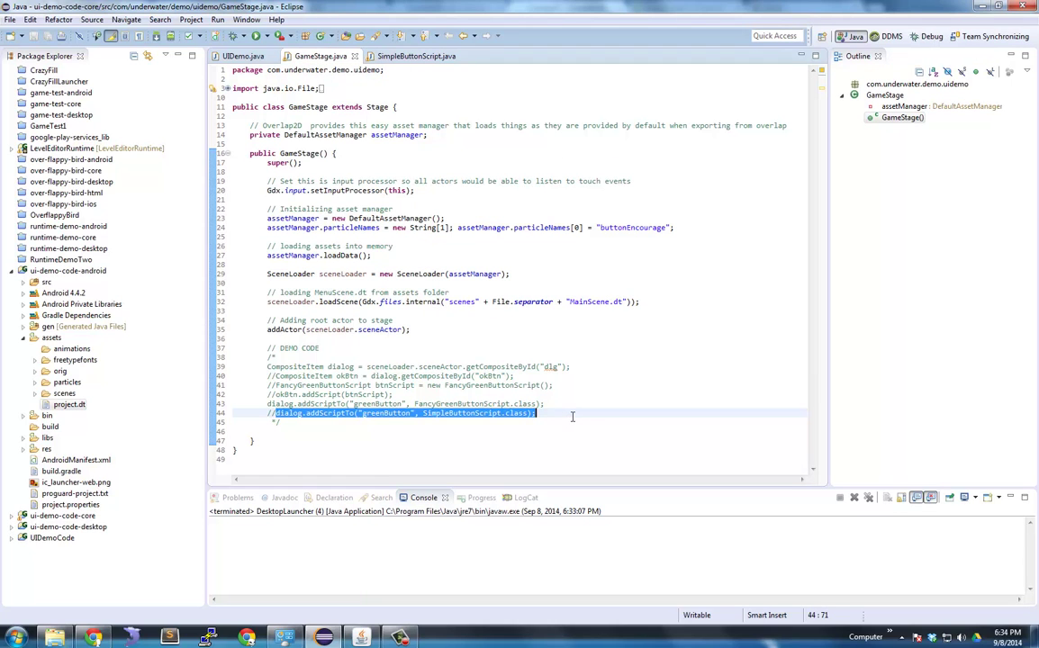
key("ctrl+c")
left_click(429, 331)
key("Return")
key("ctrl+v")
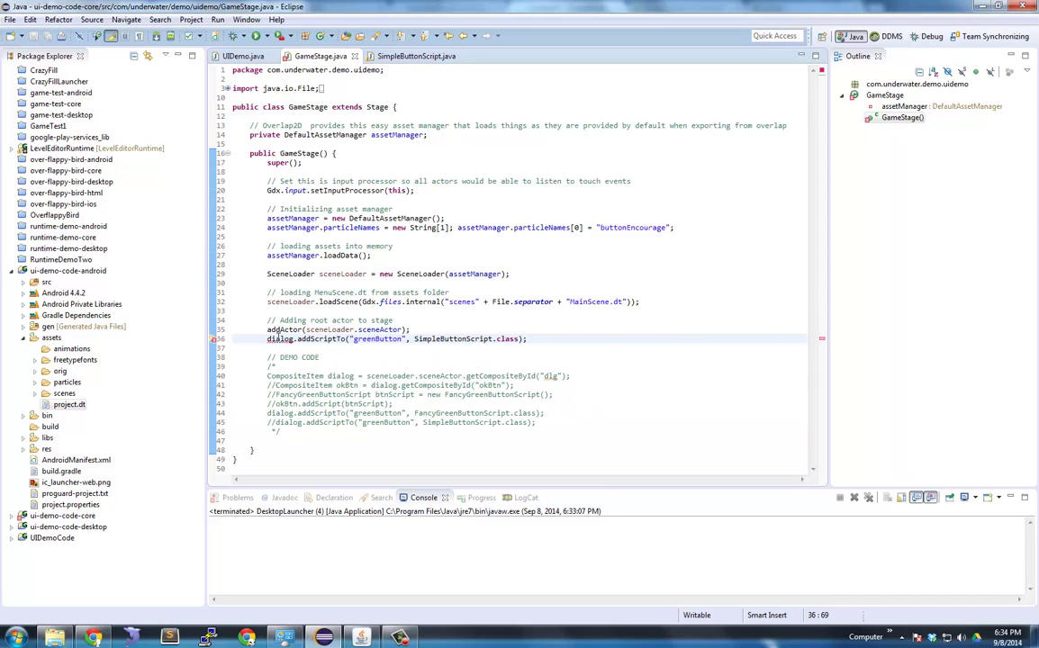
- Copy the CompositeItem dialog declaration with getCompositeById("dlg") from the demo code onto a new line directly above the active addScriptTo call
left_click(283, 312)
left_click_drag(266, 376, 596, 377)
key("ctrl+c")
left_click(429, 329)
key("Return")
key("ctrl+v")
- Highlight the "greenButton" and SimpleButtonScript arguments of the active addScriptTo call and look over the surrounding scene-loading lines
double_click(320, 347)
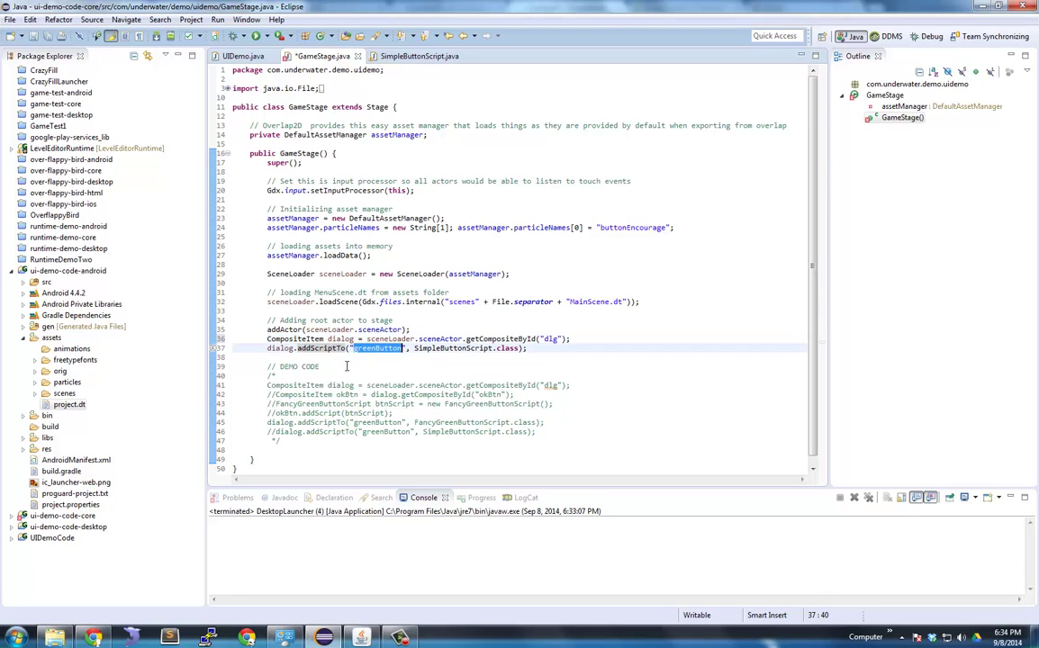
left_click(352, 364)
left_click_drag(354, 349, 373, 349)
left_click(286, 349)
left_click_drag(414, 349, 510, 350)
left_click(467, 354)
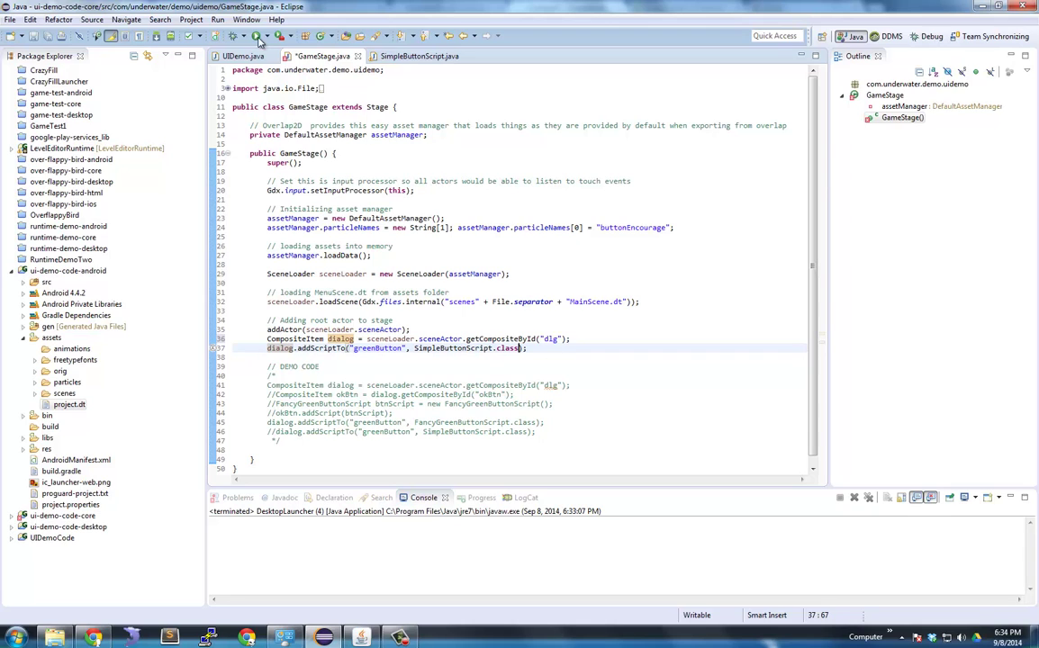
left_click(663, 237)
scroll(474, 216, "down", 1)
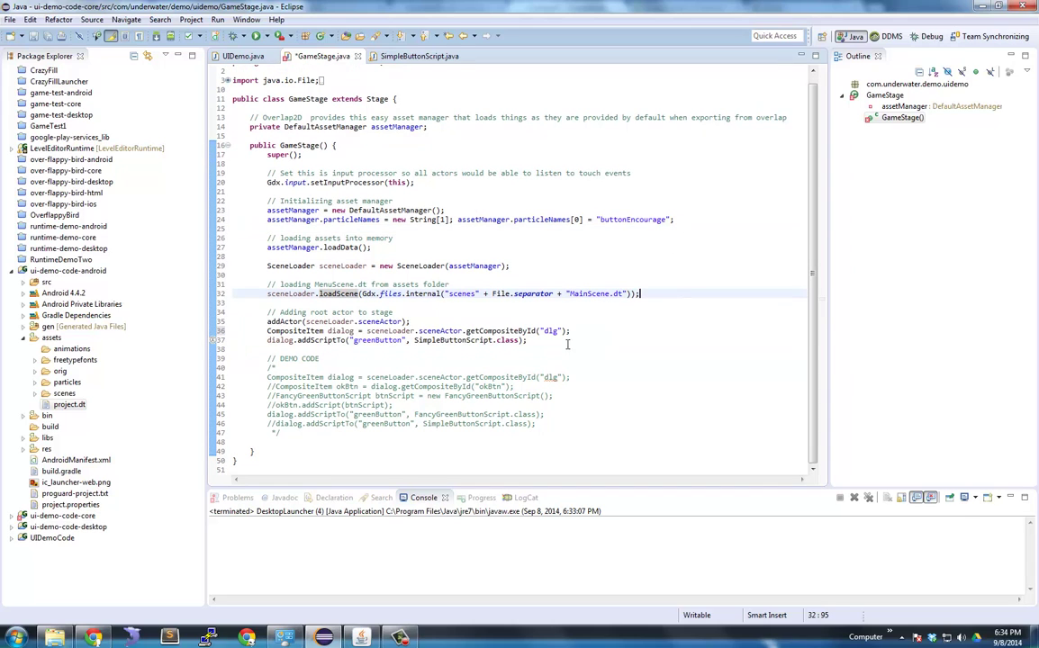
left_click_drag(527, 340, 375, 340)
left_click_drag(251, 332, 327, 349)
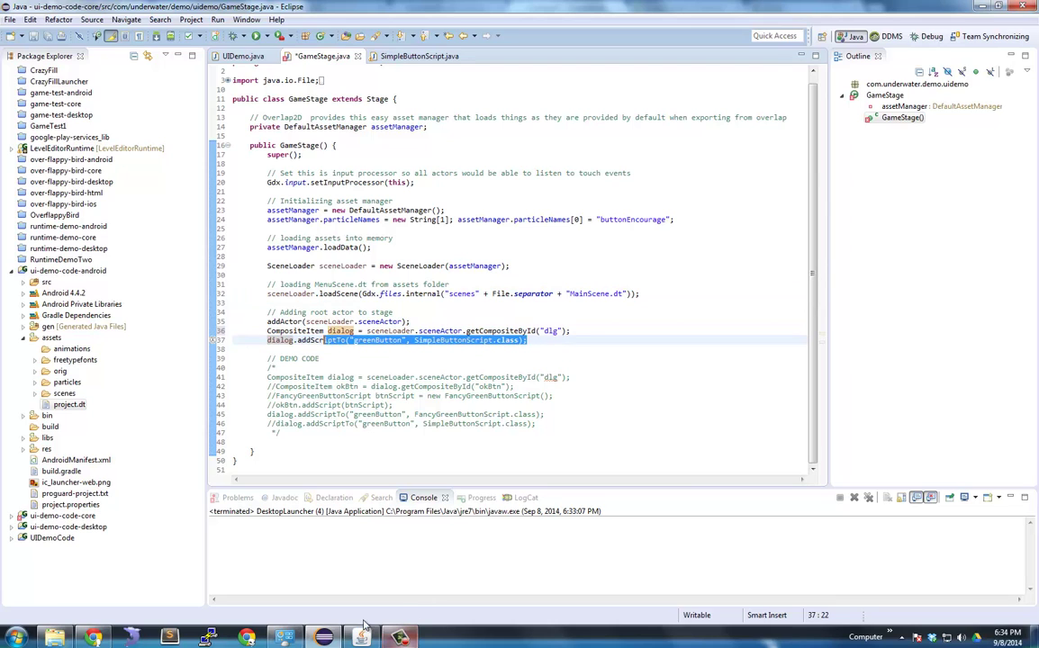
left_click(599, 275)
left_click(315, 321)
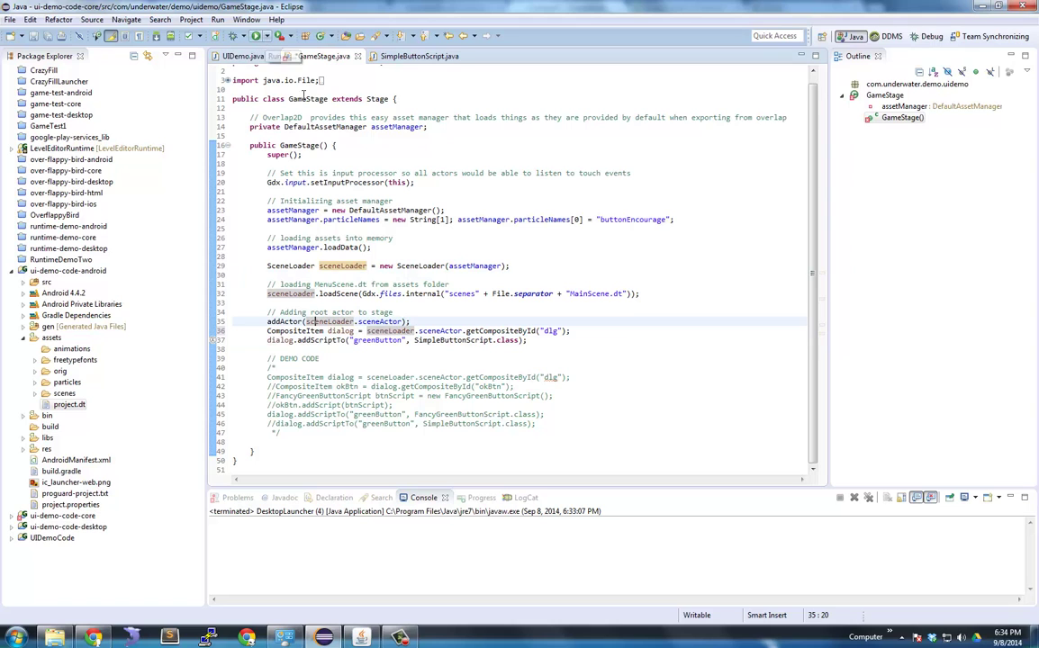
- Save GameStage.java, run the desktop launcher to test the dialog's buttons, and close the UIDemo window
key("ctrl+s")
left_click(265, 36)
left_click(281, 47)
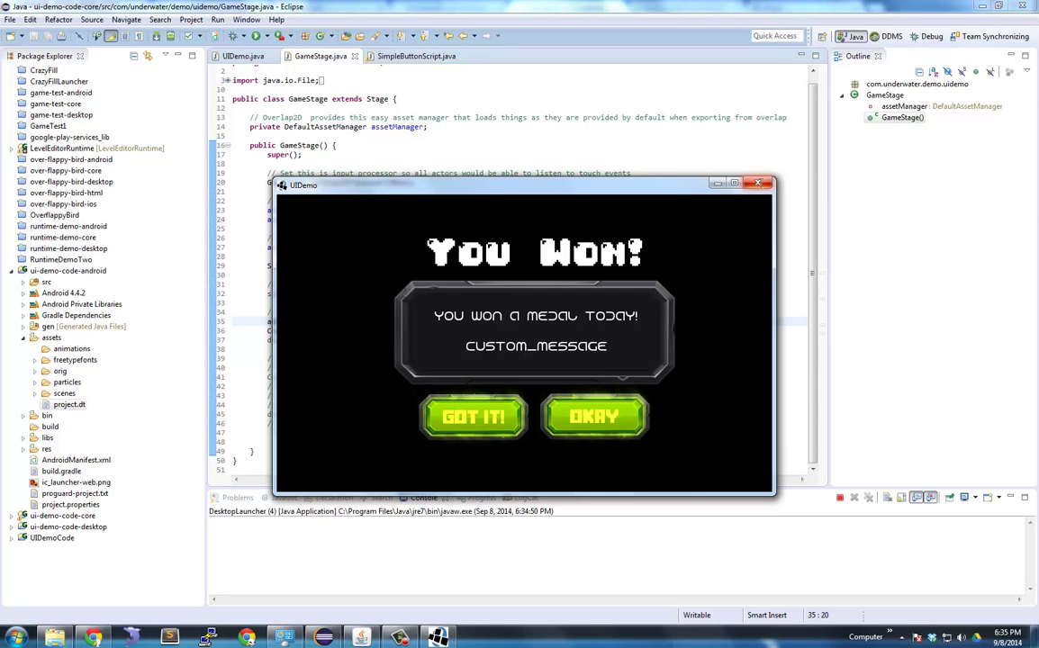
left_click(759, 185)
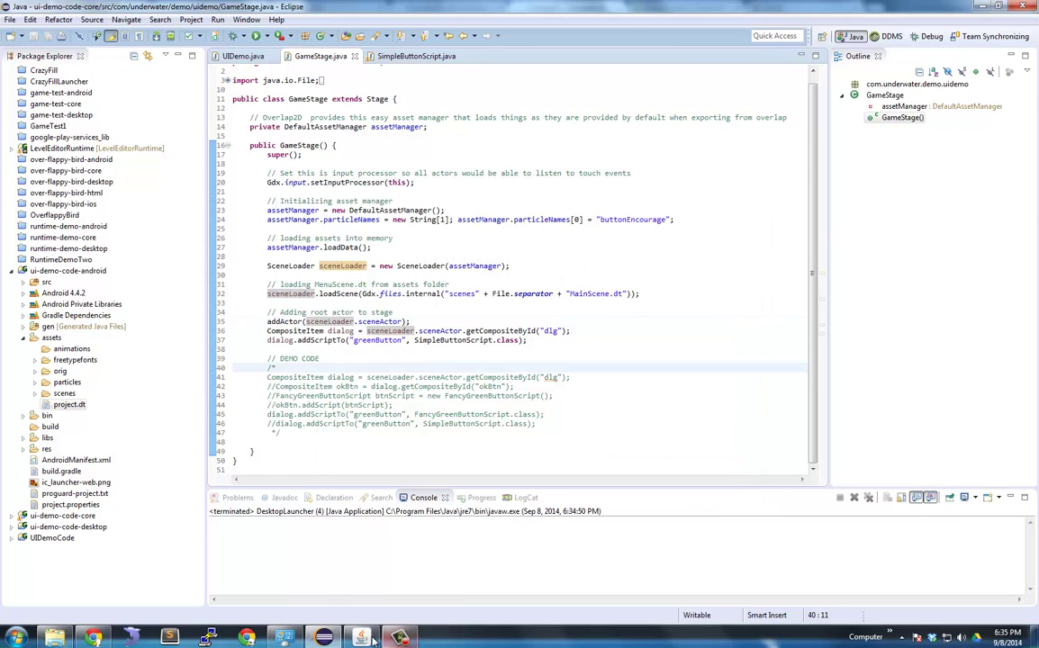
- Switch to Overlap2D, enter the win dialog composite, and select its two green buttons in turn
left_click(363, 638)
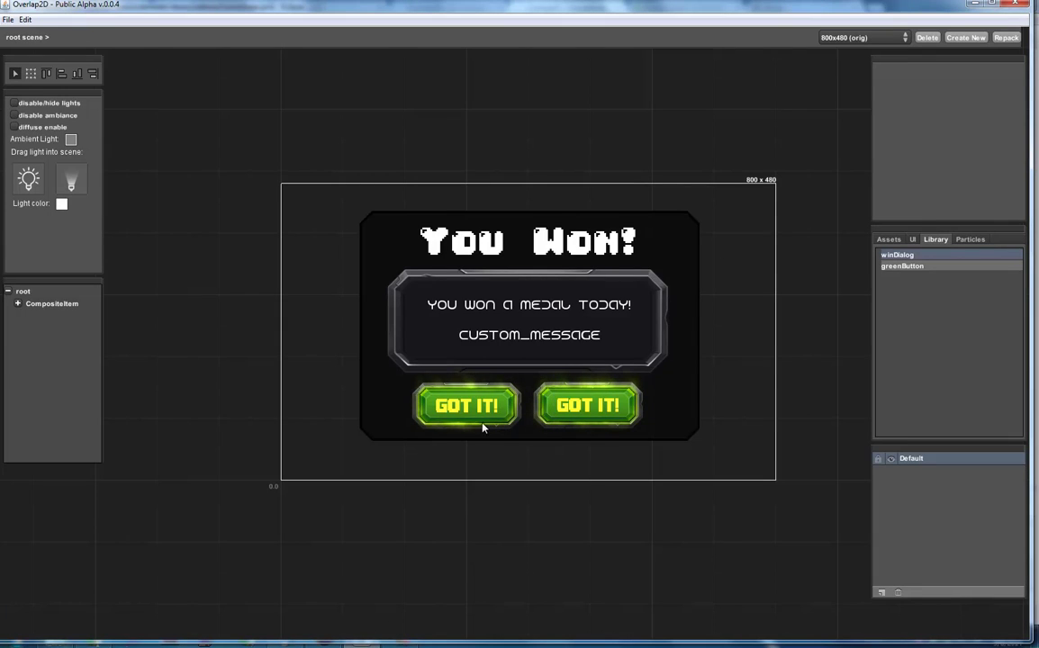
left_click(610, 412)
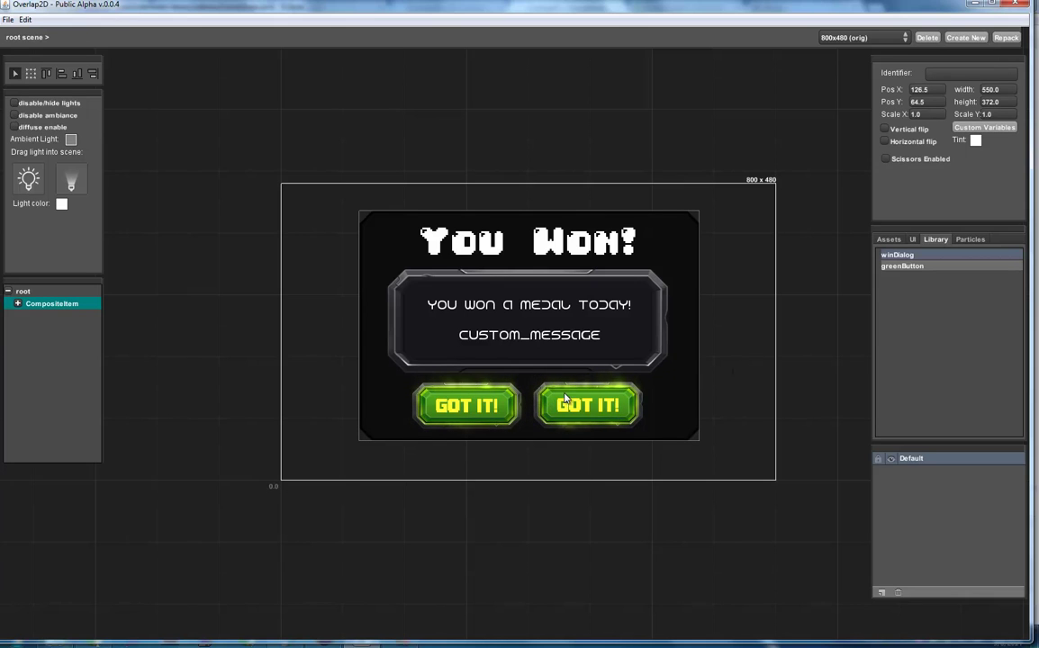
double_click(466, 411)
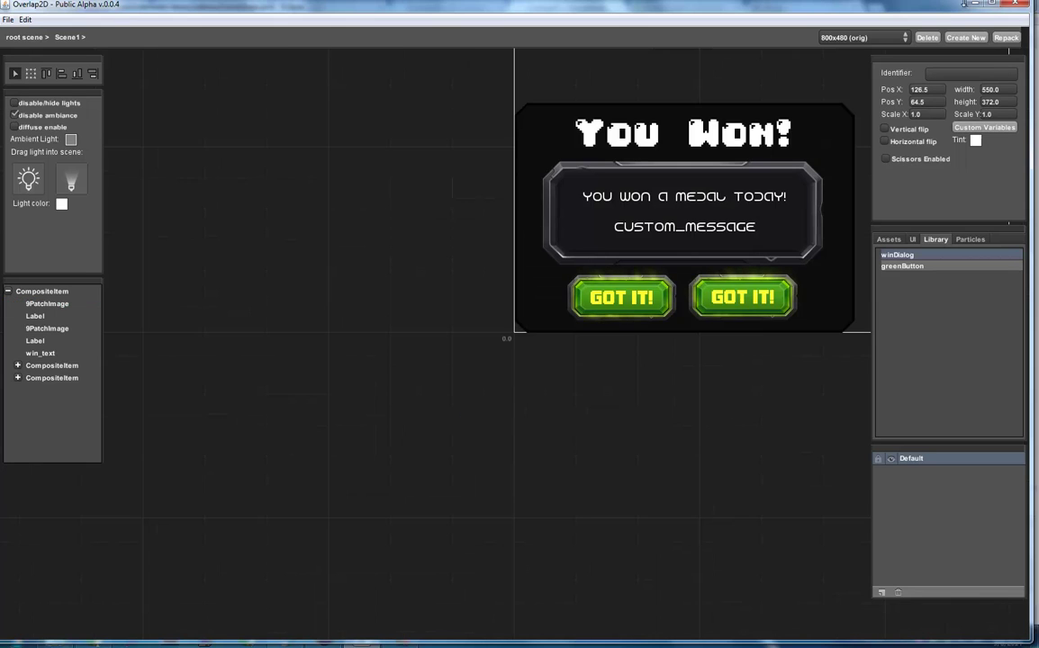
left_click(592, 300)
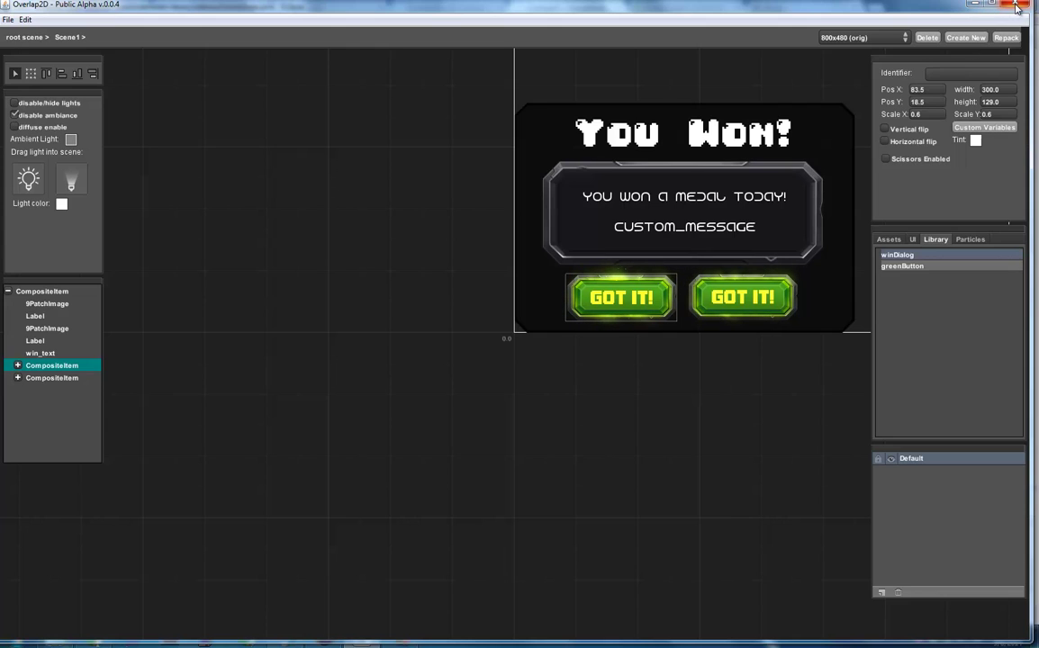
left_click(717, 304)
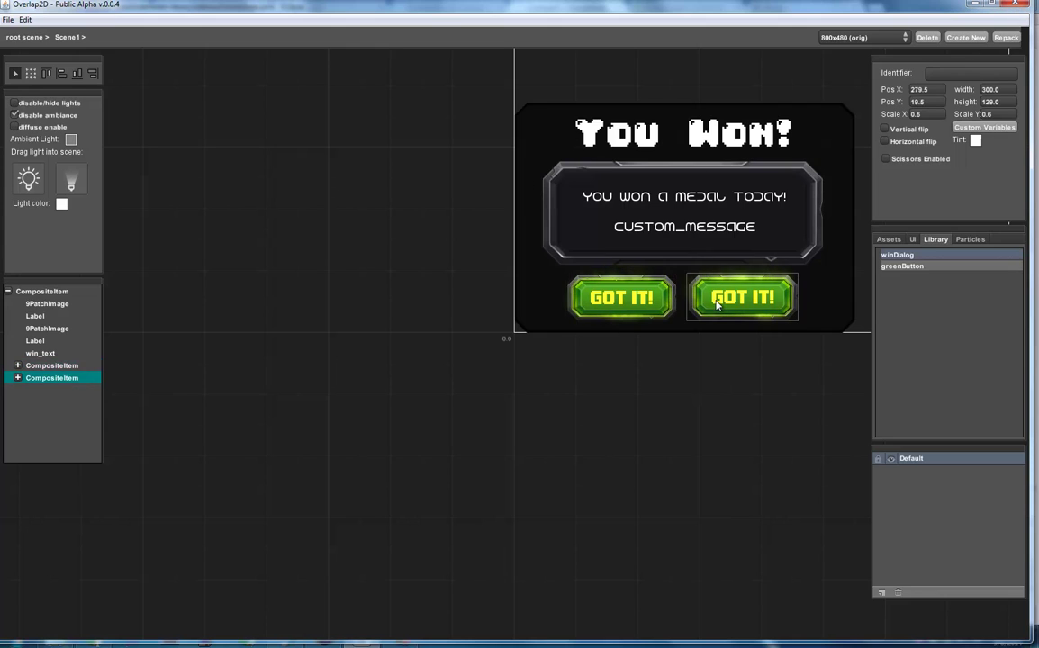
left_click(657, 306)
left_click(749, 304)
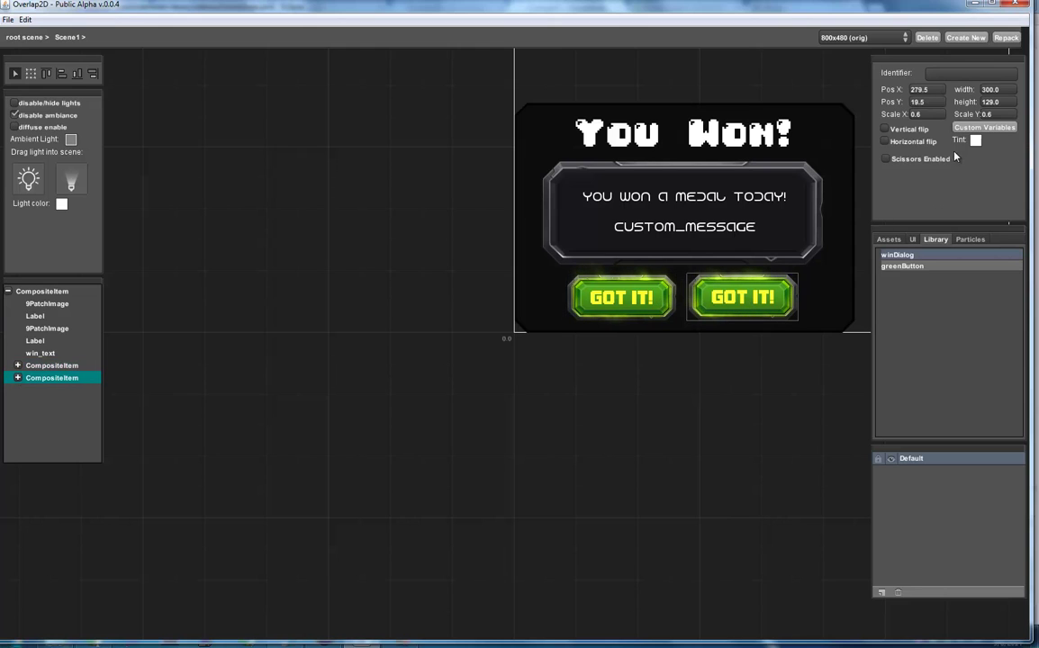
- Inspect the custom variables of the right and left green buttons, and close Overlap2D to return to Eclipse
left_click(985, 128)
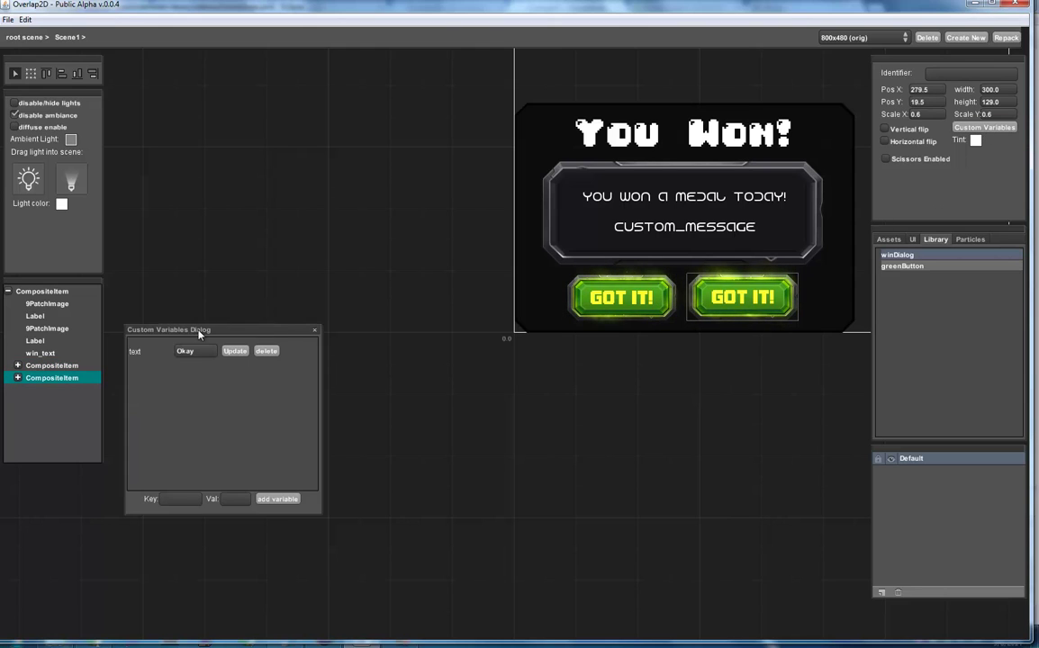
left_click_drag(202, 332, 441, 347)
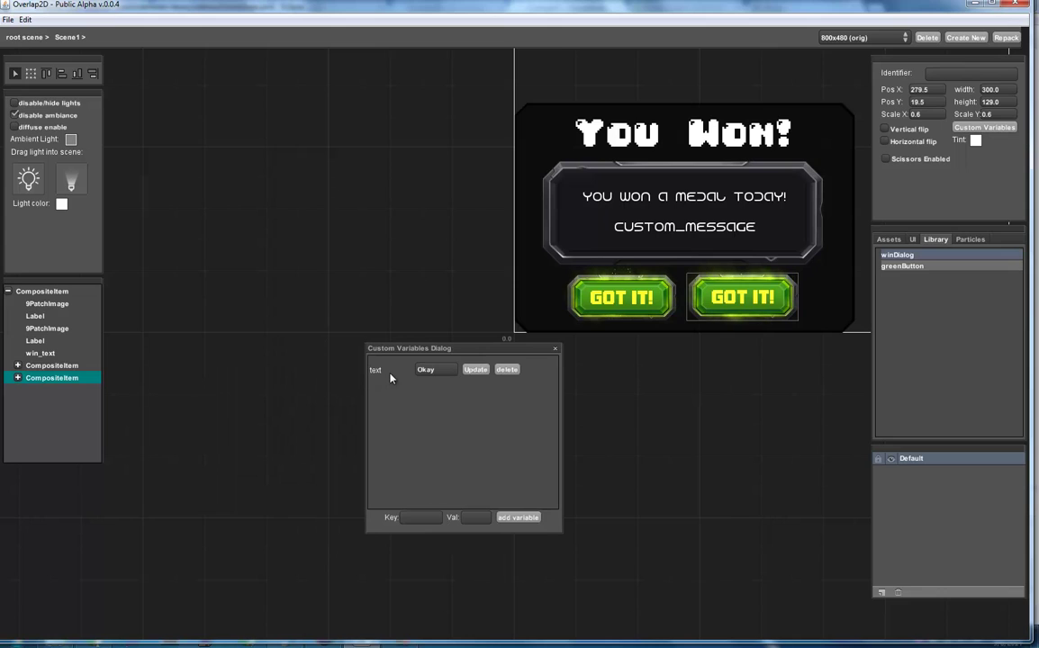
left_click(555, 348)
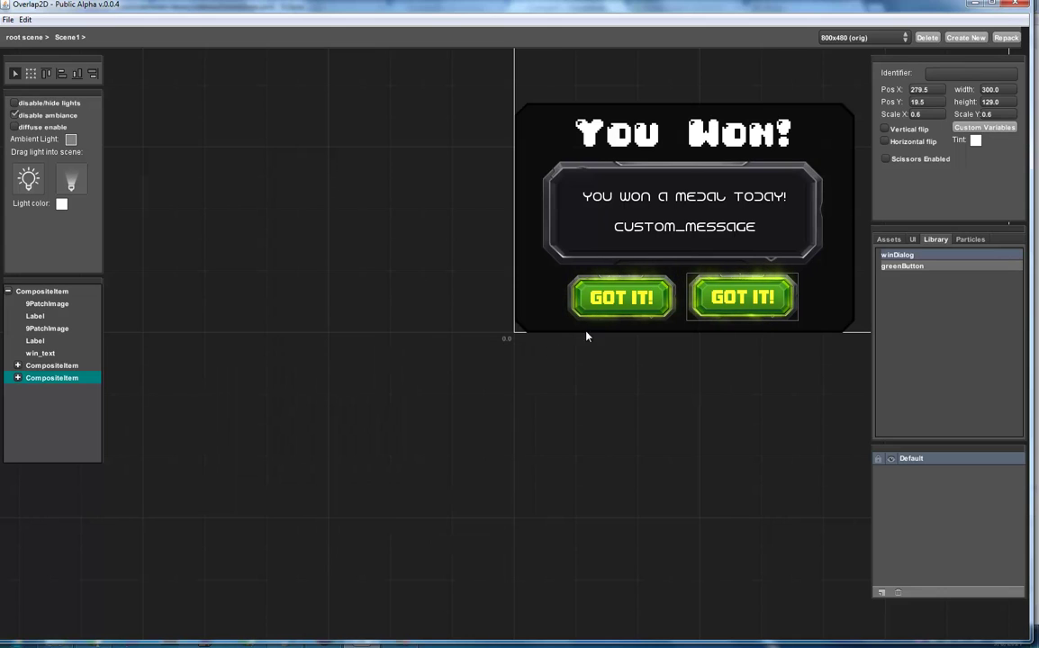
left_click(620, 306)
left_click(980, 129)
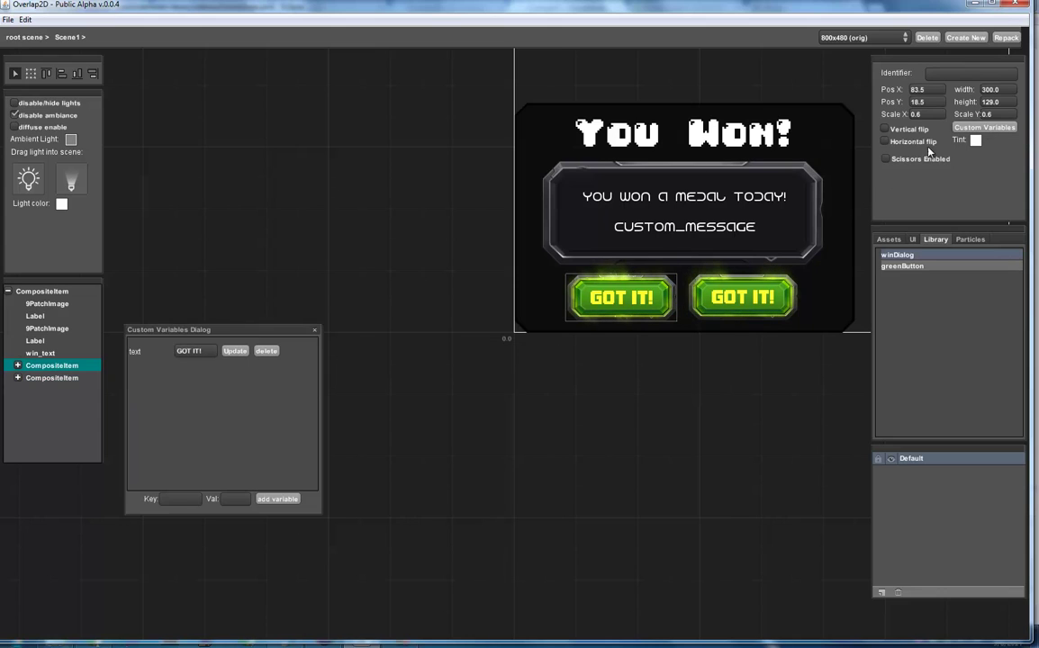
left_click(202, 351)
left_click(314, 329)
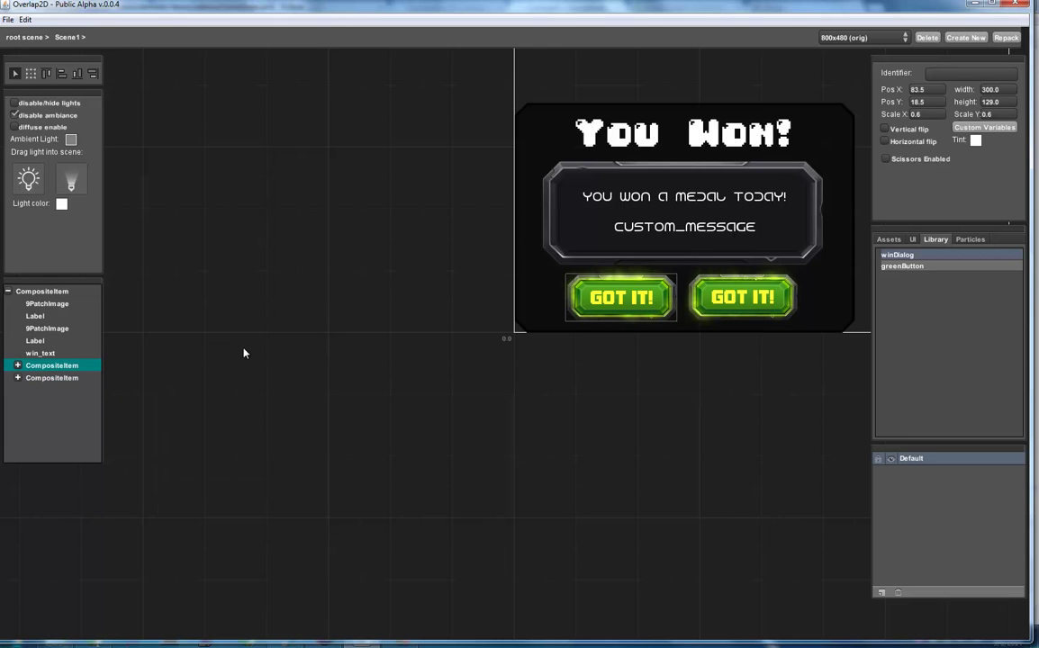
left_click(1020, 5)
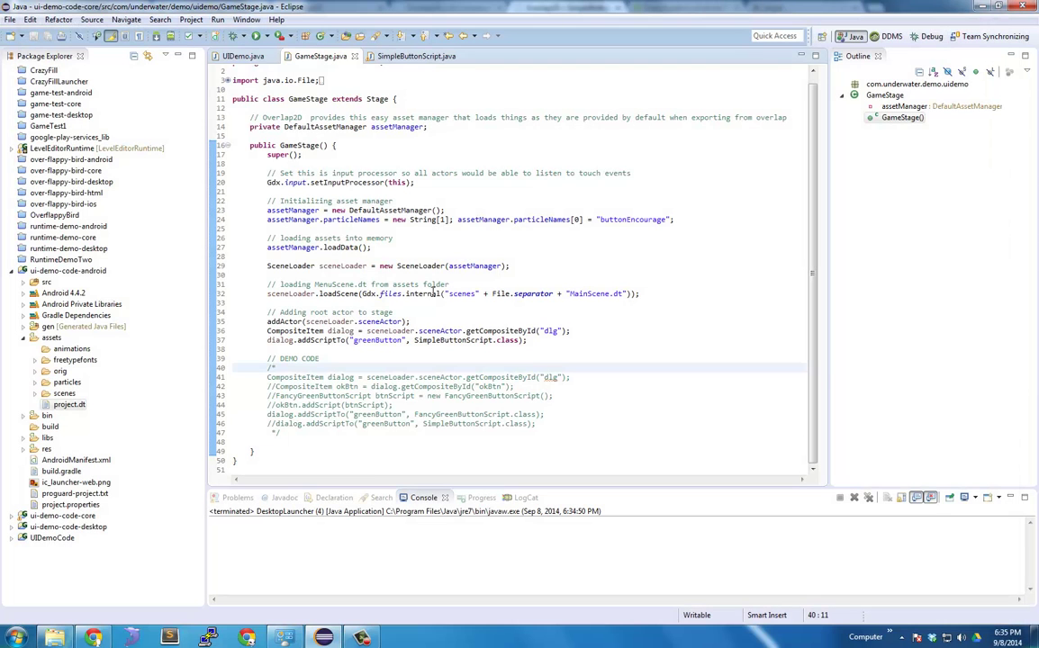
- Return to SimpleButtonScript.java and highlight the getStringVariable("text") line and the getLabelById calls that set the label's text and alignment
left_click(431, 339)
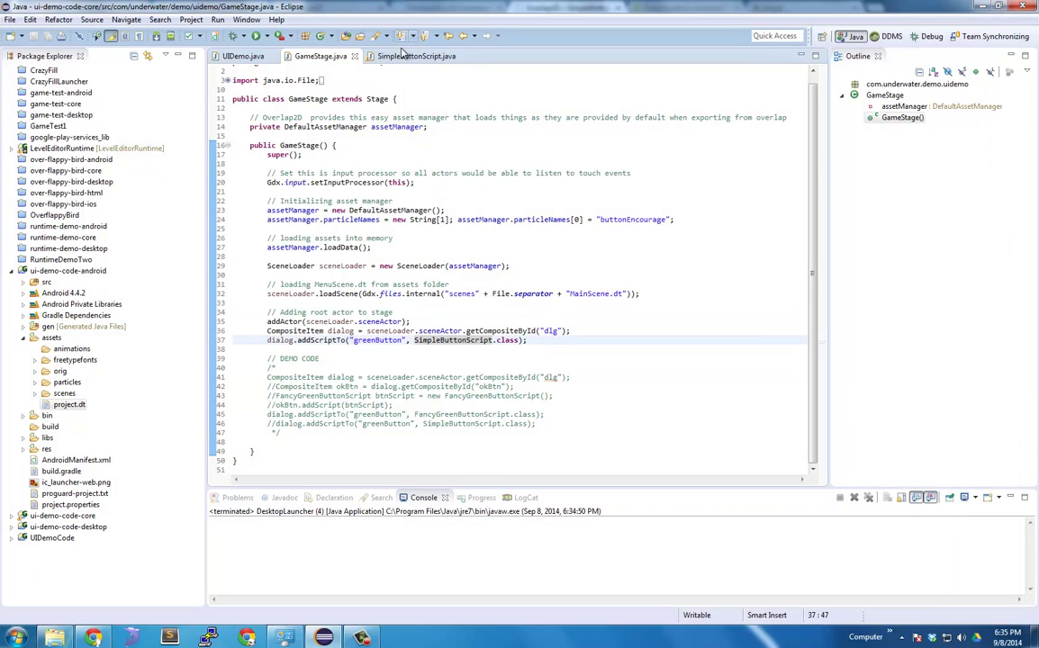
left_click(403, 57)
left_click(267, 228)
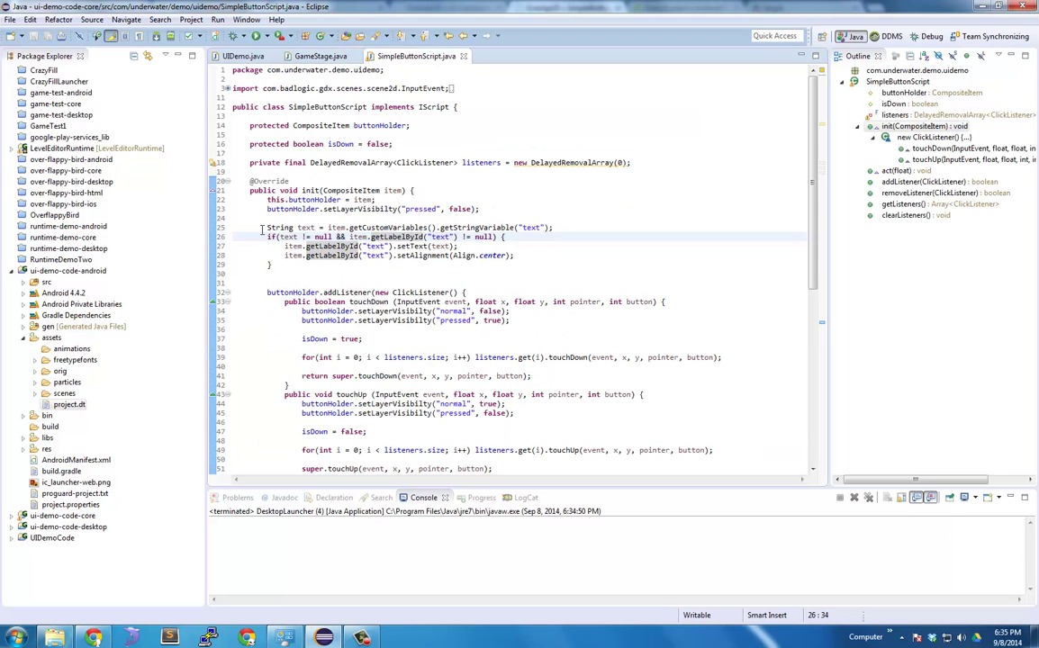
left_click_drag(267, 228, 465, 237)
double_click(397, 237)
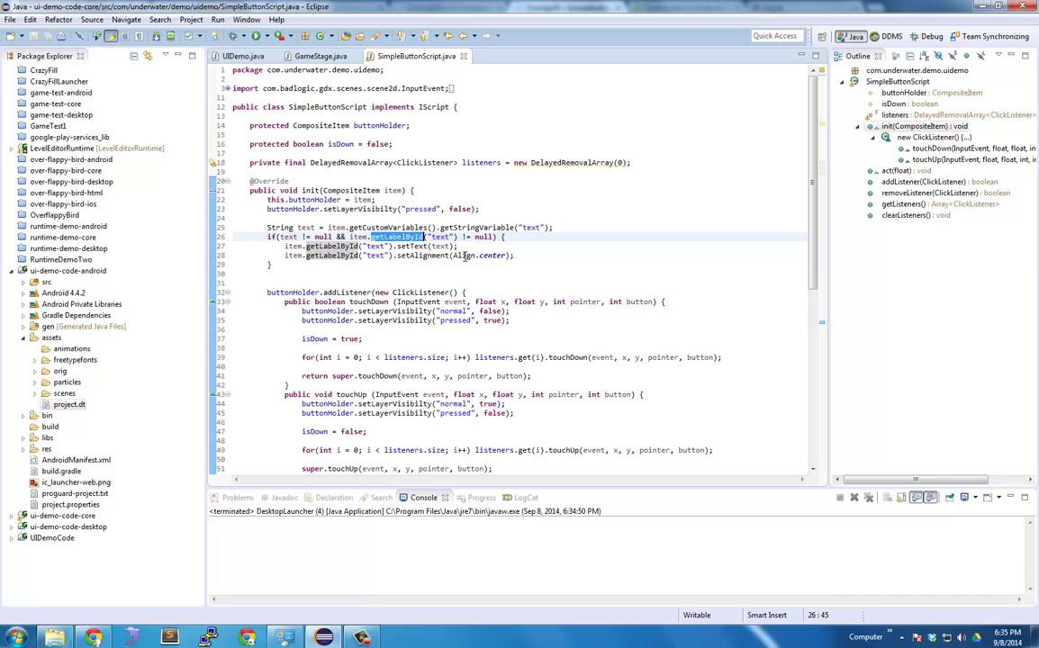
left_click_drag(516, 256, 284, 246)
left_click(389, 246)
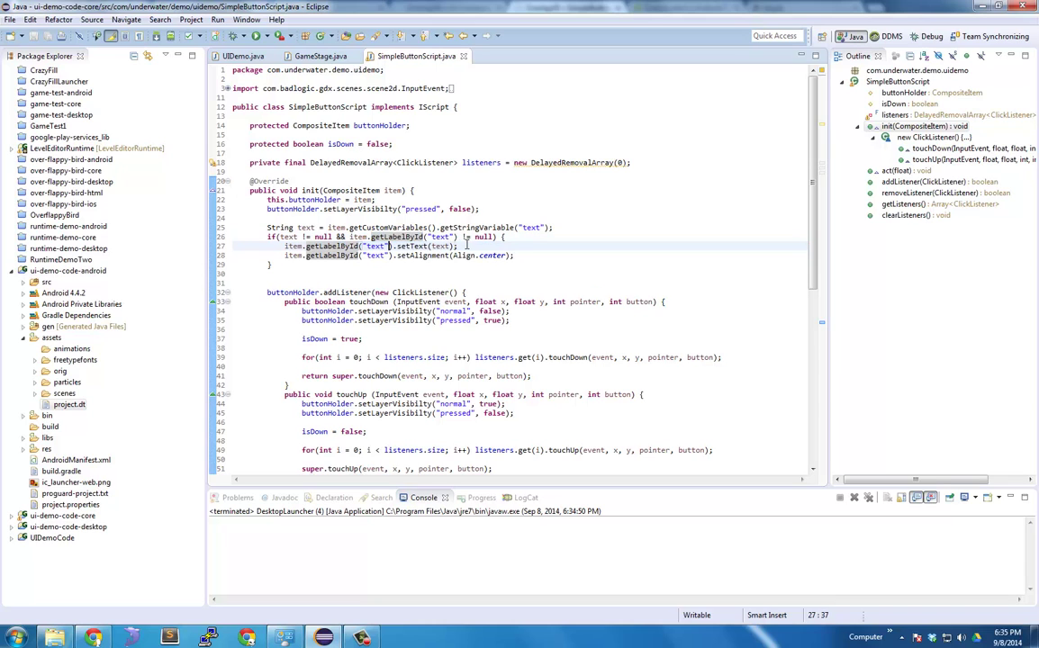
left_click_drag(467, 245, 303, 248)
left_click(545, 255)
- In GameStage.java, replace SimpleButtonScript with FancyGreenButtonScript in the active addScriptTo call, copying the class name from the demo code
left_click(321, 56)
left_click(393, 265)
left_click(430, 341)
double_click(444, 414)
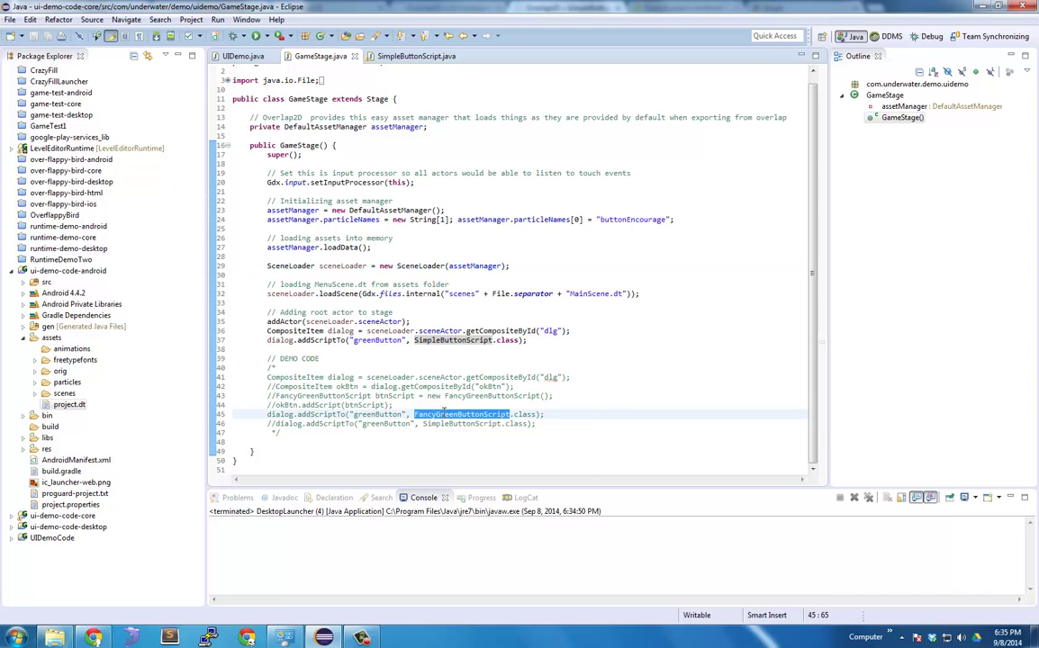
key("ctrl+c")
double_click(467, 341)
key("ctrl+v")
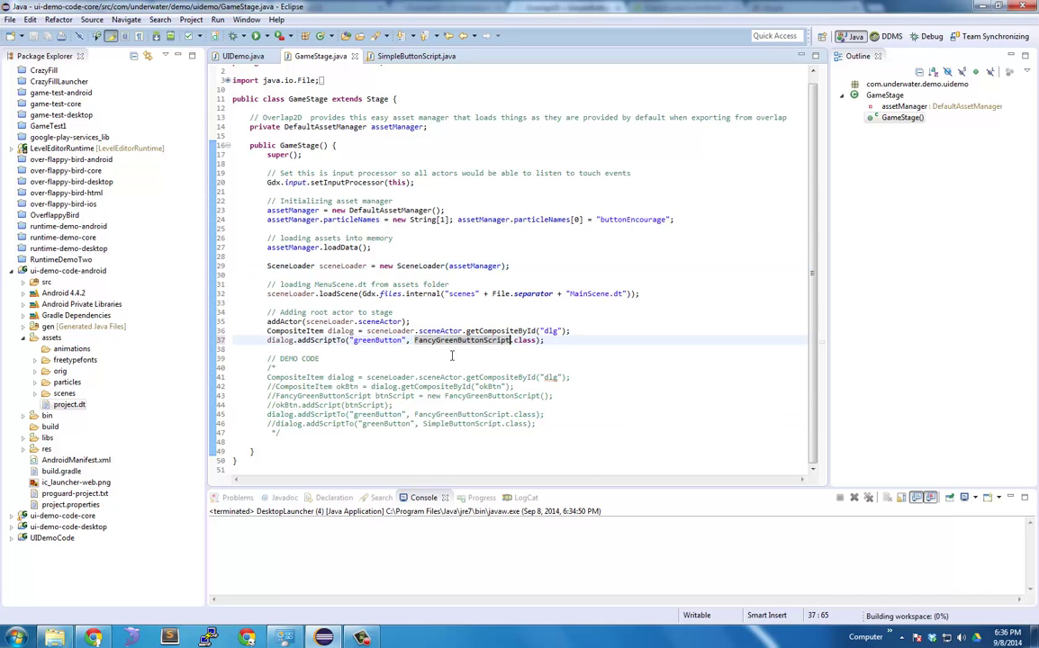
- Open the FancyGreenButtonScript class and highlight its name in the declaration that extends SimpleButtonScript
key("F3")
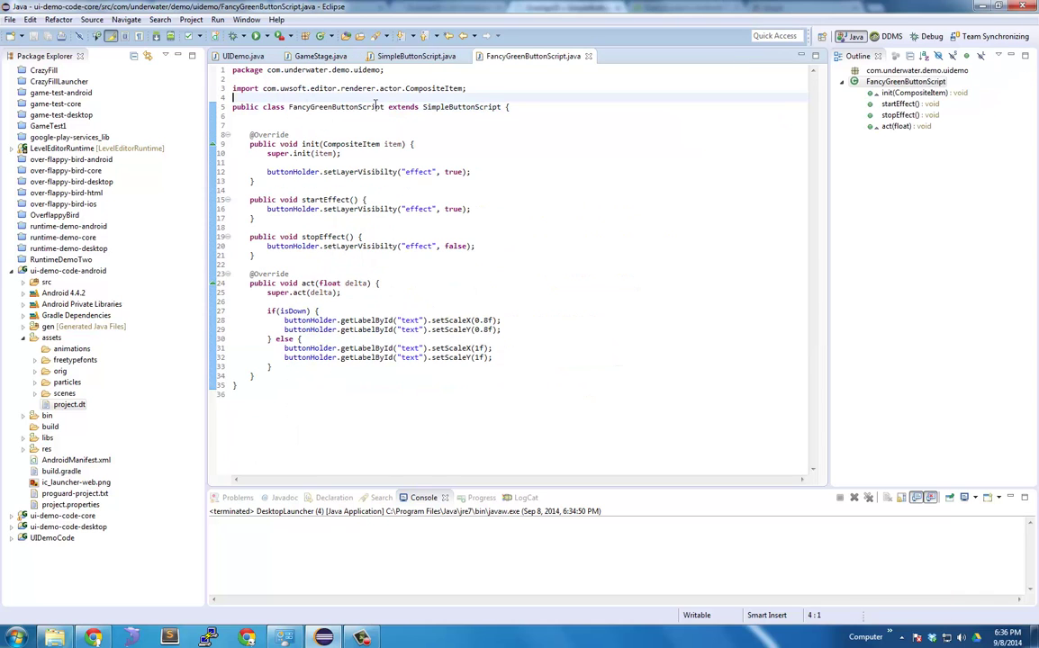
left_click(464, 106)
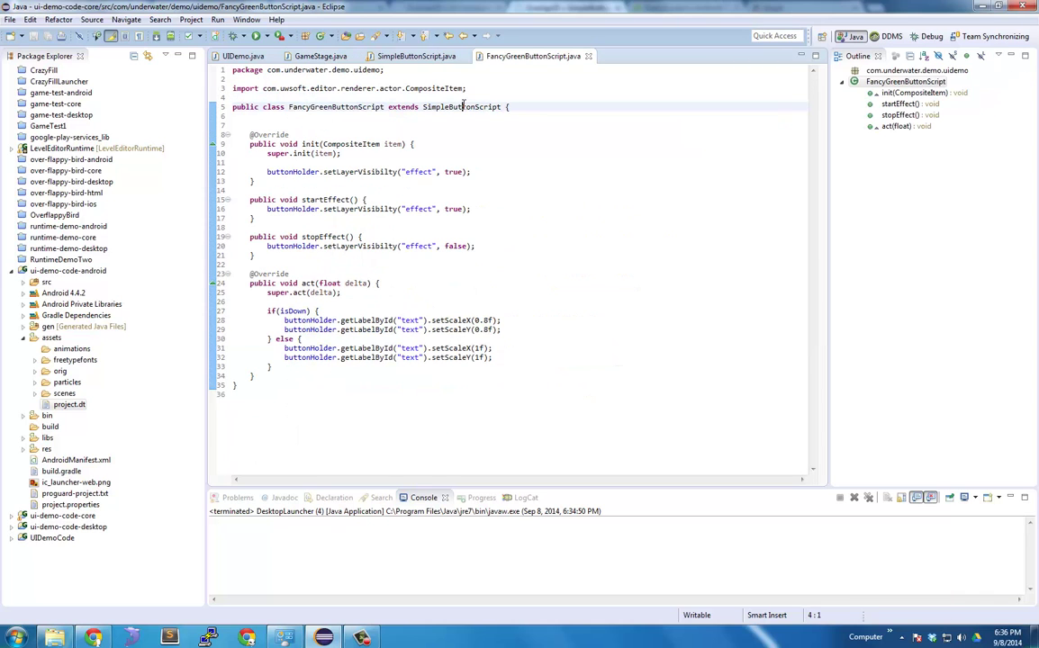
double_click(329, 106)
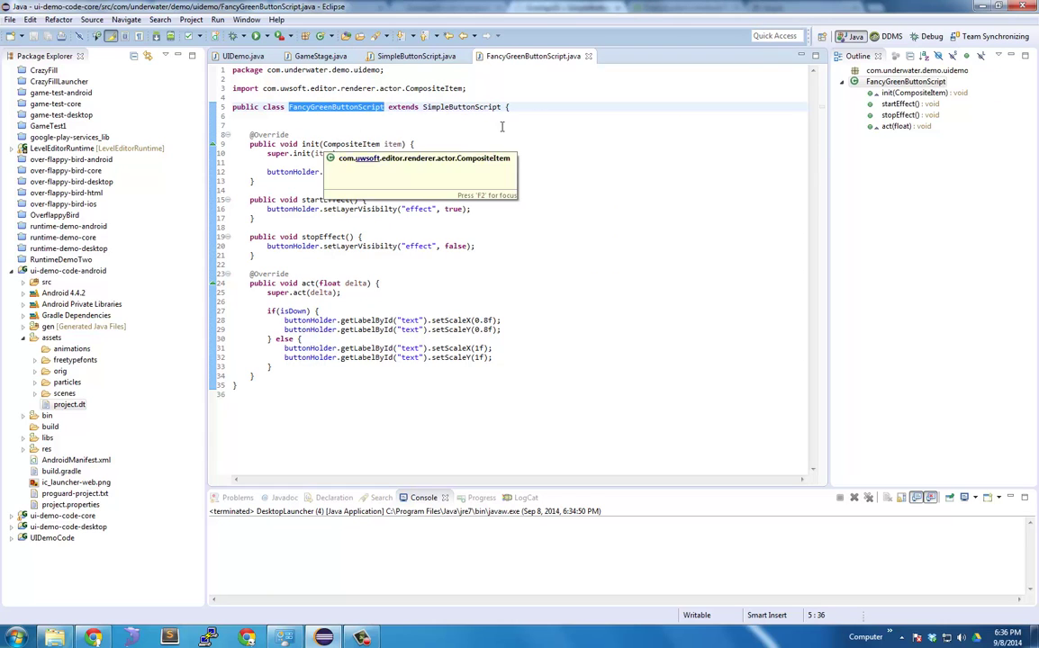
key("Down")
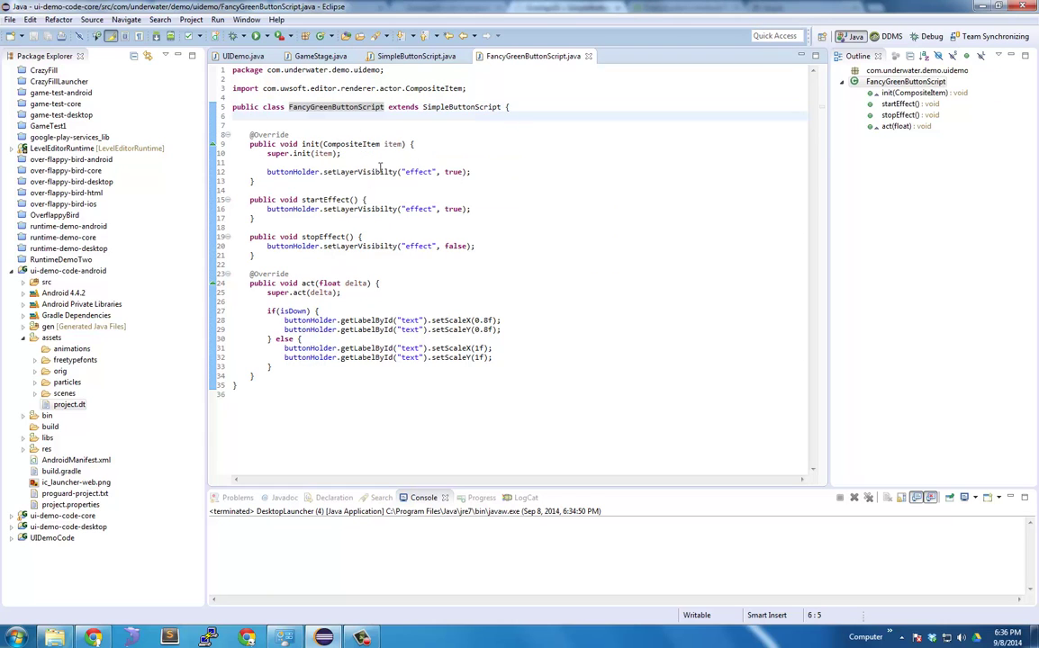
- Examine the "effect" layer visibility call in FancyGreenButtonScript's init method and the label scaling in its act method
left_click(274, 164)
left_click_drag(416, 167, 234, 164)
left_click(301, 180)
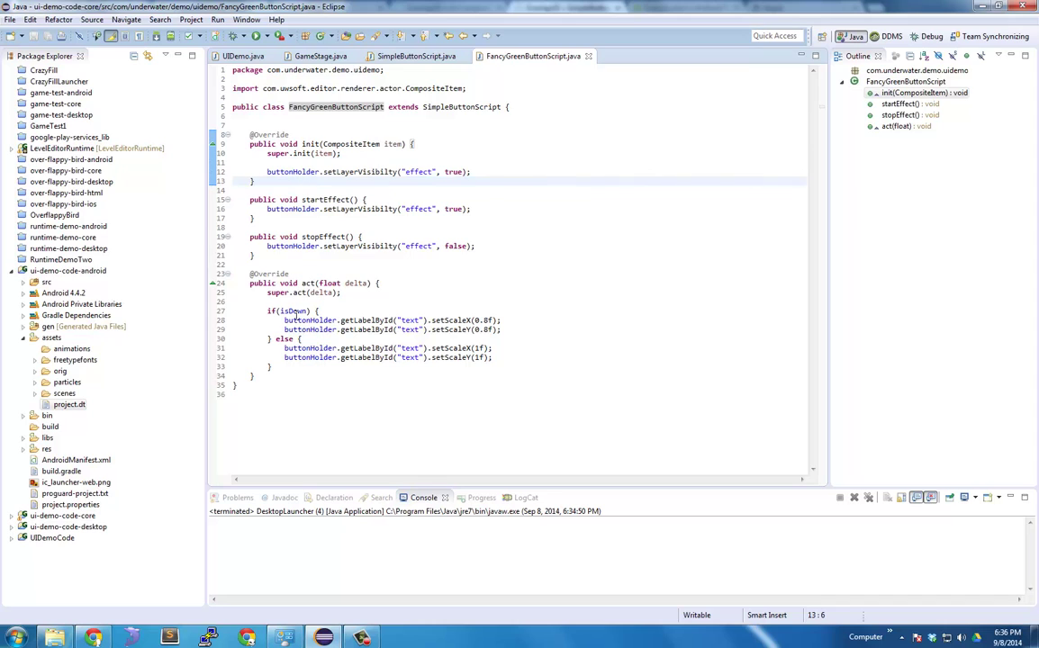
double_click(352, 322)
left_click(449, 339)
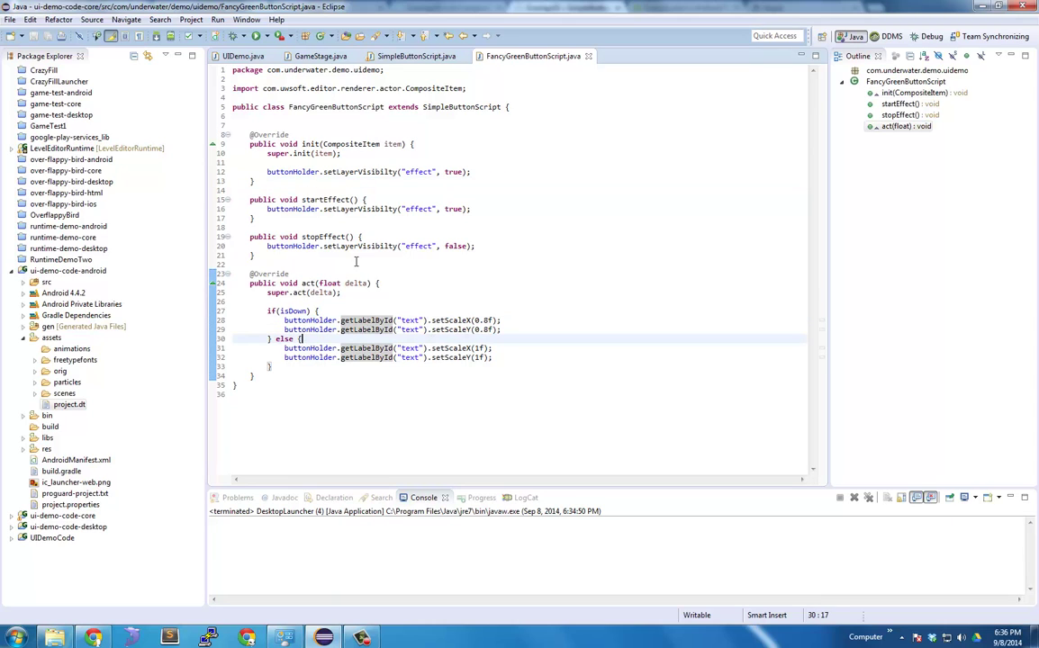
- Run DesktopLauncher to preview the dialog with FancyGreenButtonScript attached, and close the UIDemo window
left_click(267, 37)
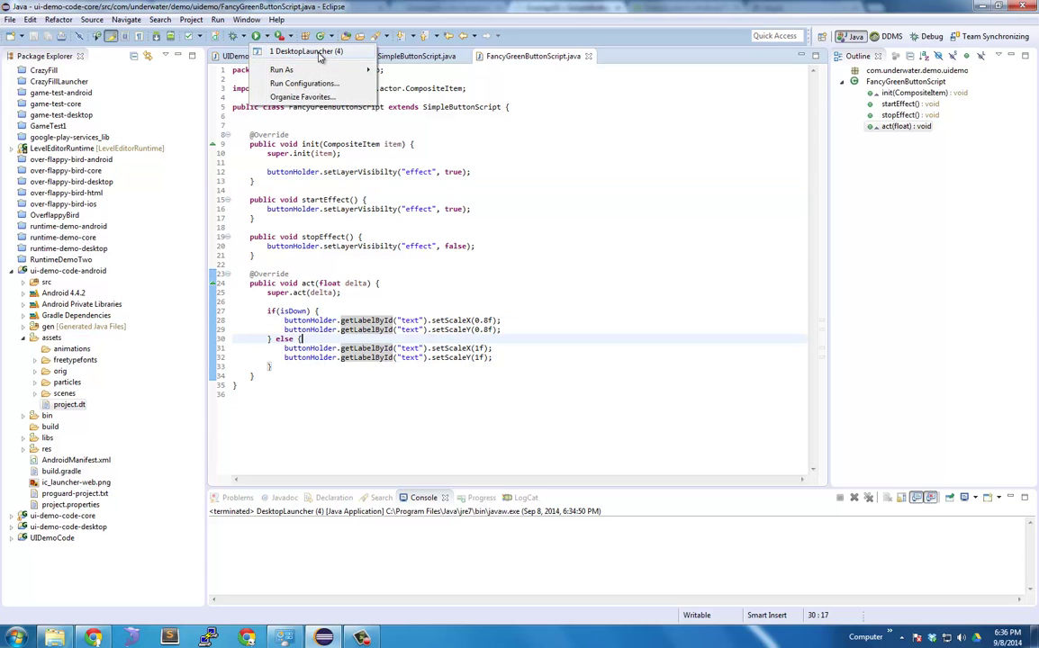
left_click(284, 49)
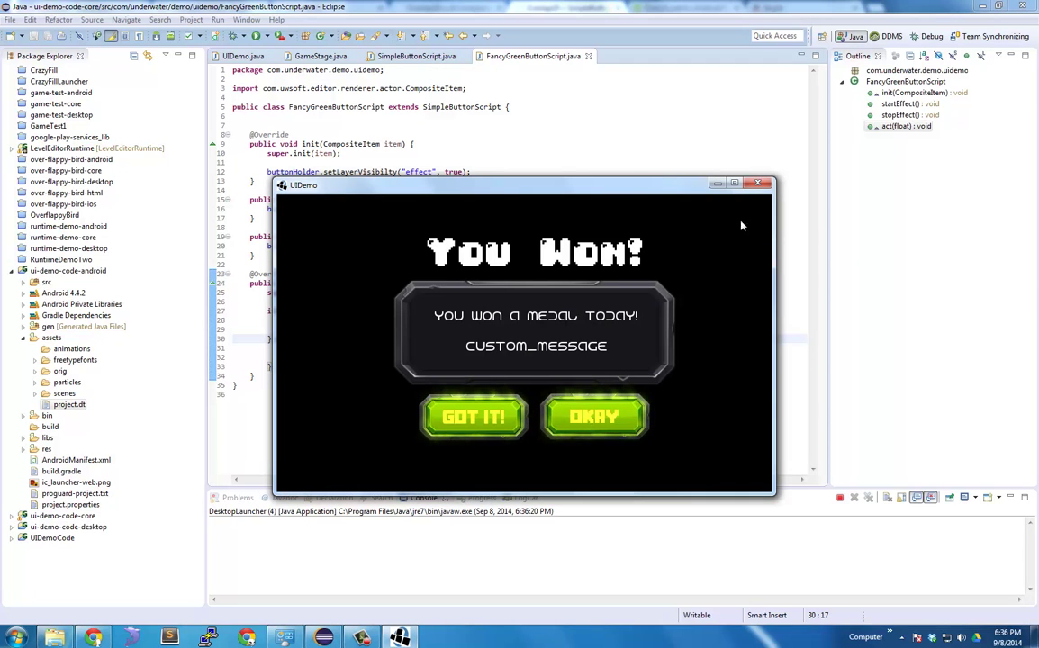
left_click(757, 184)
- Set the "effect" layer visibility in FancyGreenButtonScript's init method to false, and rerun DesktopLauncher to check the buttons
double_click(452, 171)
type("false")
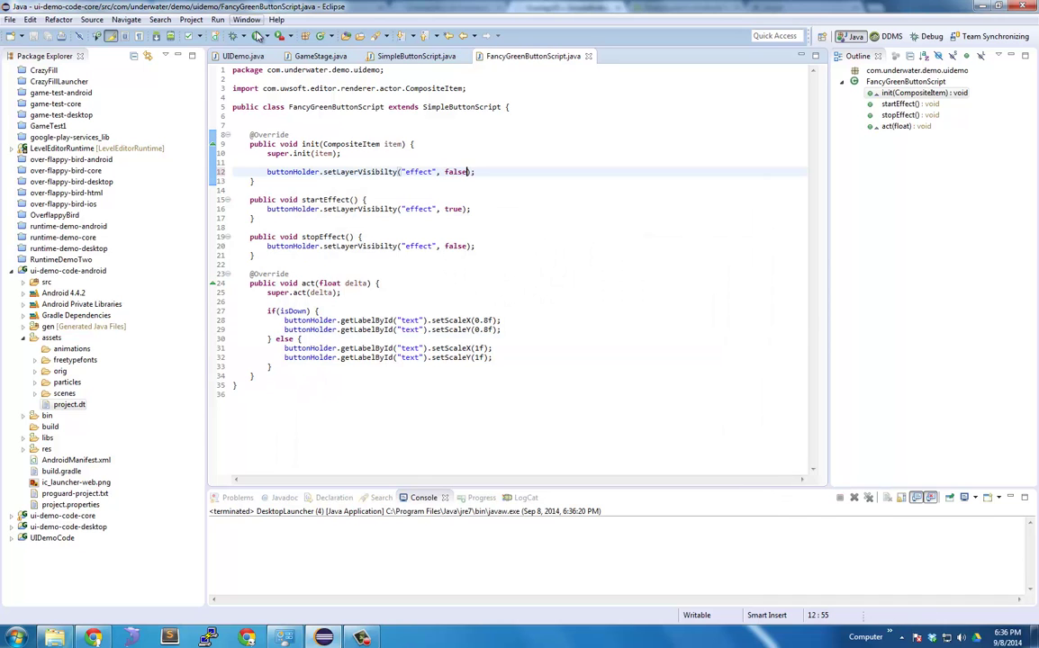
left_click(268, 36)
left_click(290, 50)
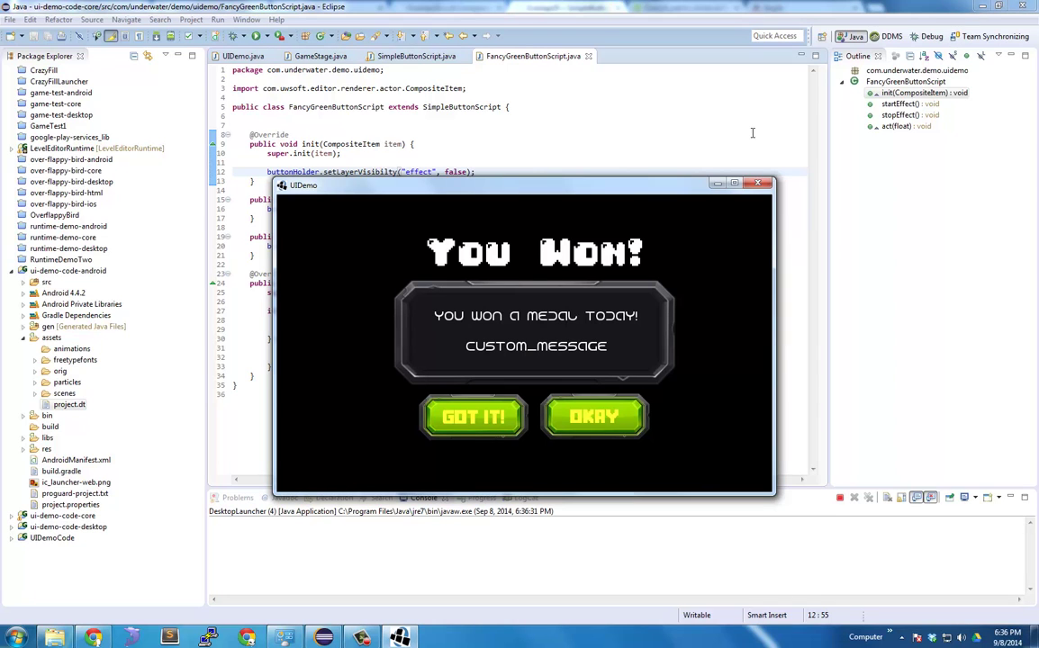
left_click(757, 184)
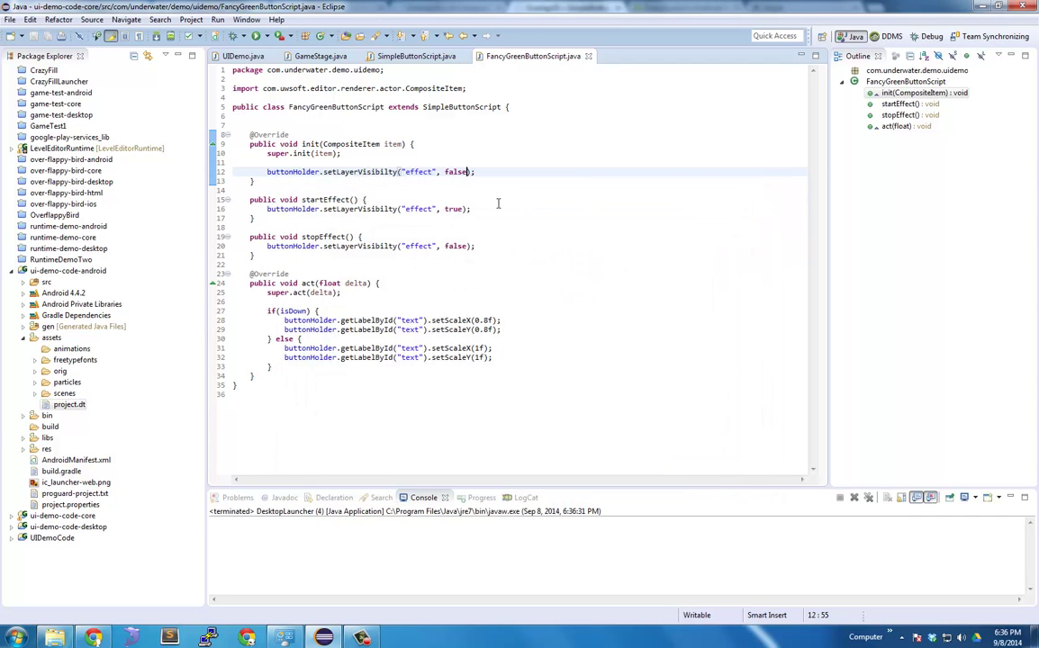
- Review UIDemo.java and GameStage.java, highlighting the lines that add the root actor and dialog script and the MainScene file name
left_click(416, 56)
left_click(320, 55)
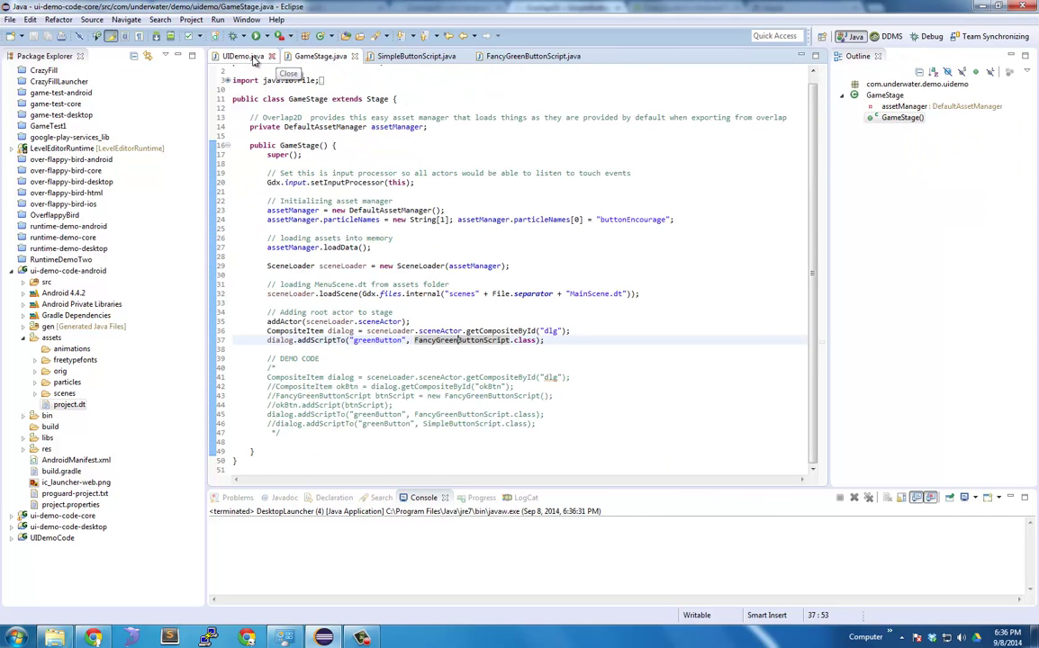
left_click(243, 56)
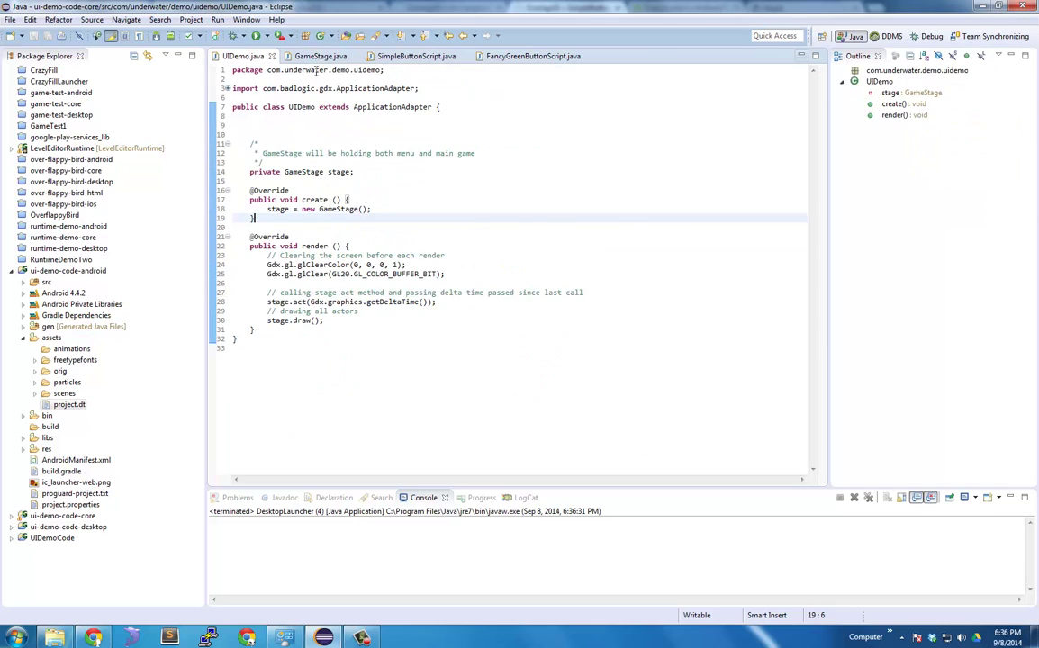
left_click(320, 56)
left_click(511, 220)
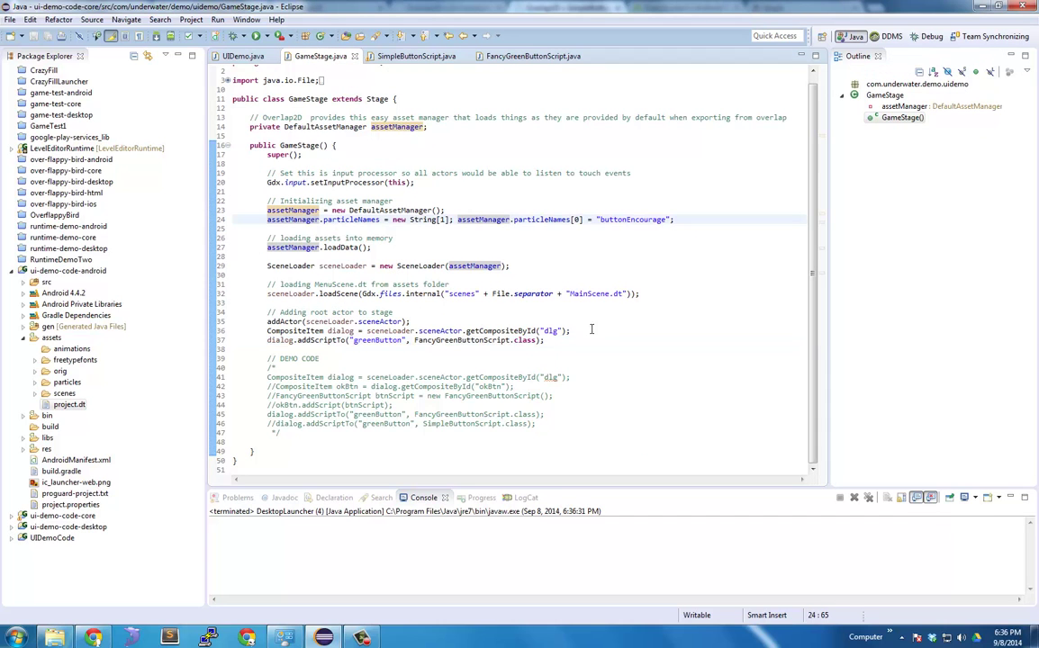
left_click_drag(544, 341, 277, 322)
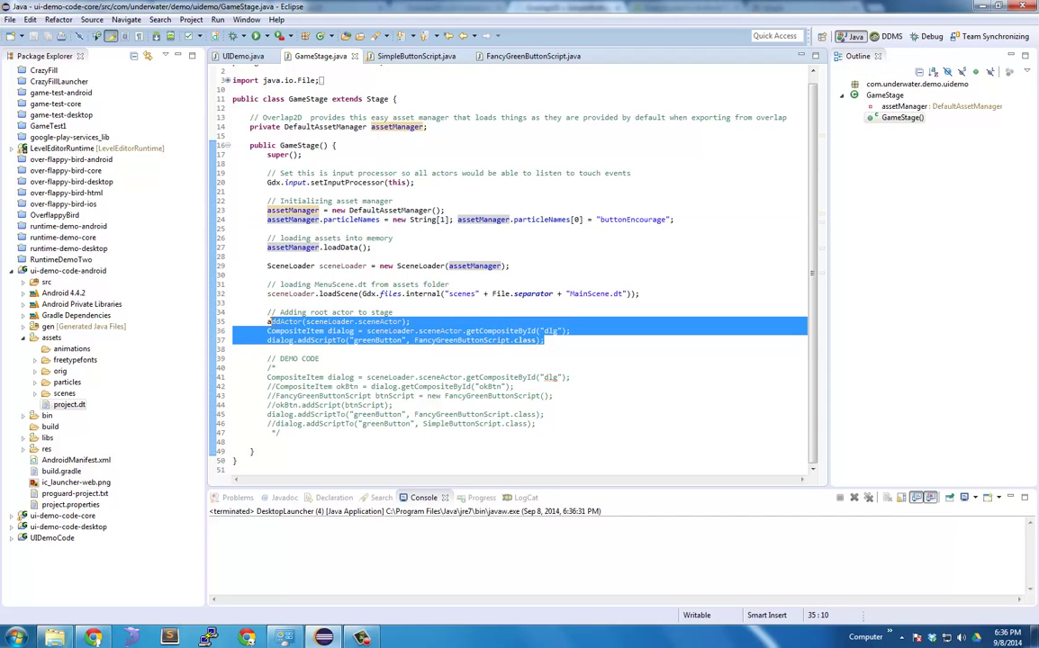
left_click(282, 304)
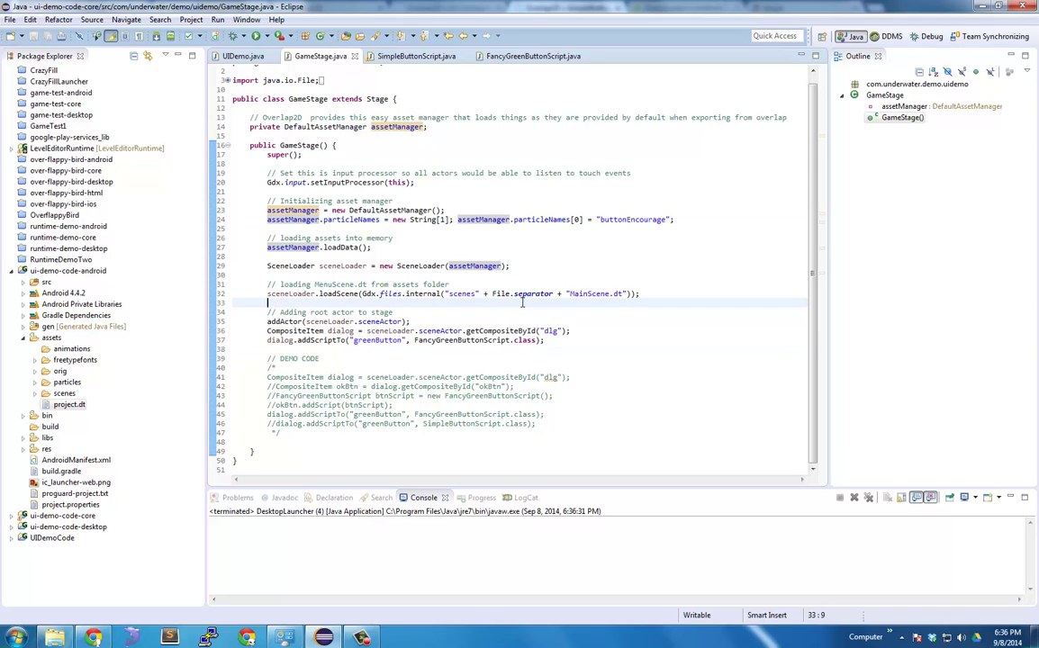
double_click(594, 293)
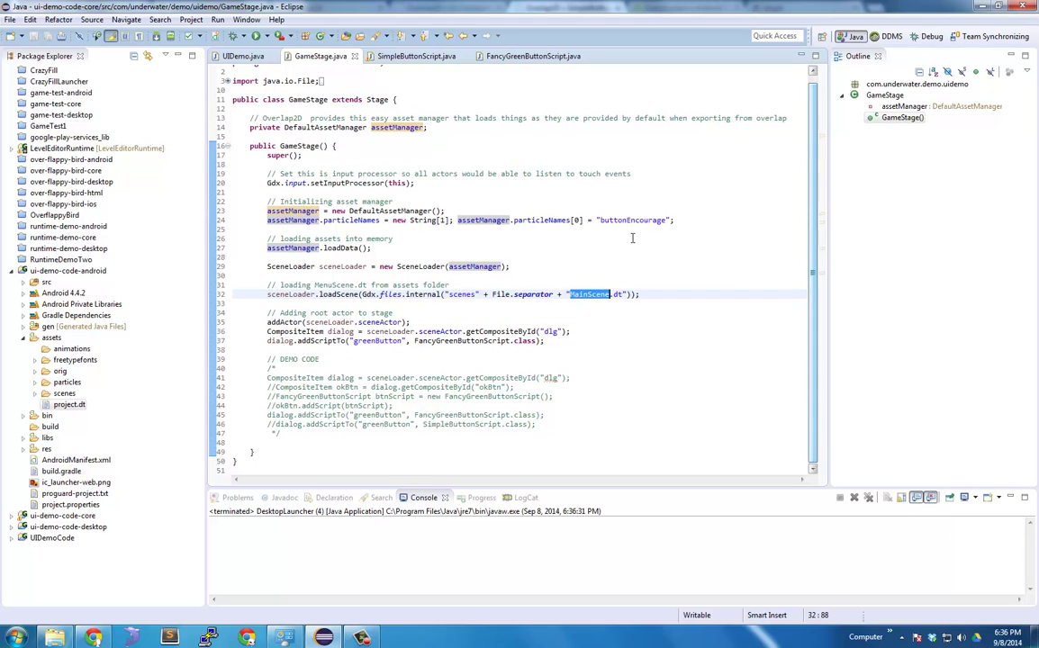
- In SimpleButtonScript.java, highlight the block in init that reads the custom "text" variable and applies it to the label
left_click(440, 59)
left_click(504, 246)
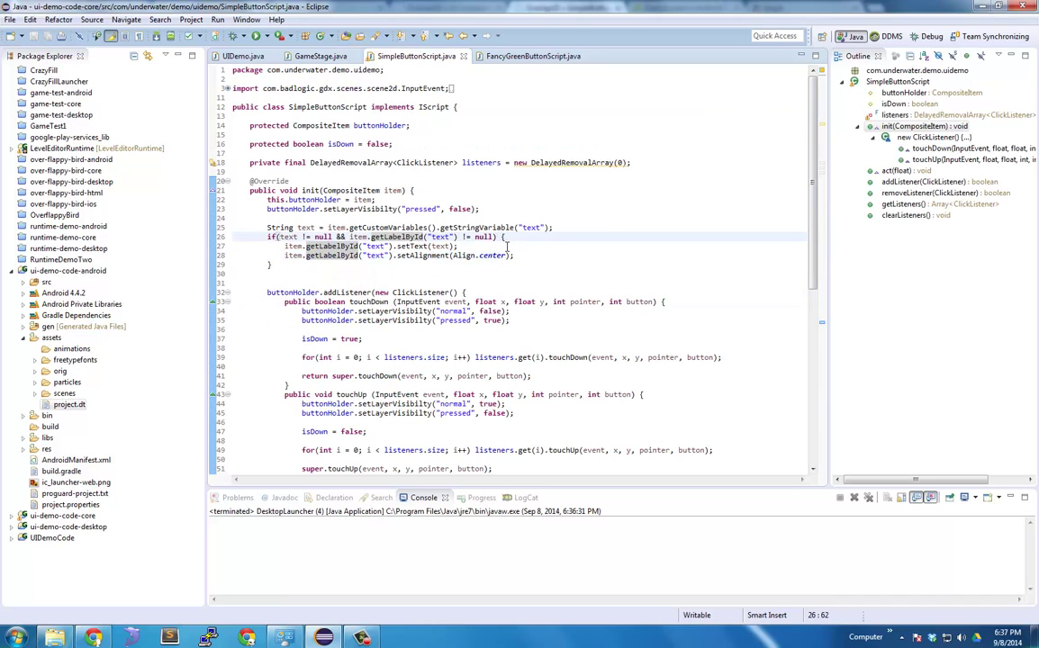
left_click_drag(514, 256, 225, 246)
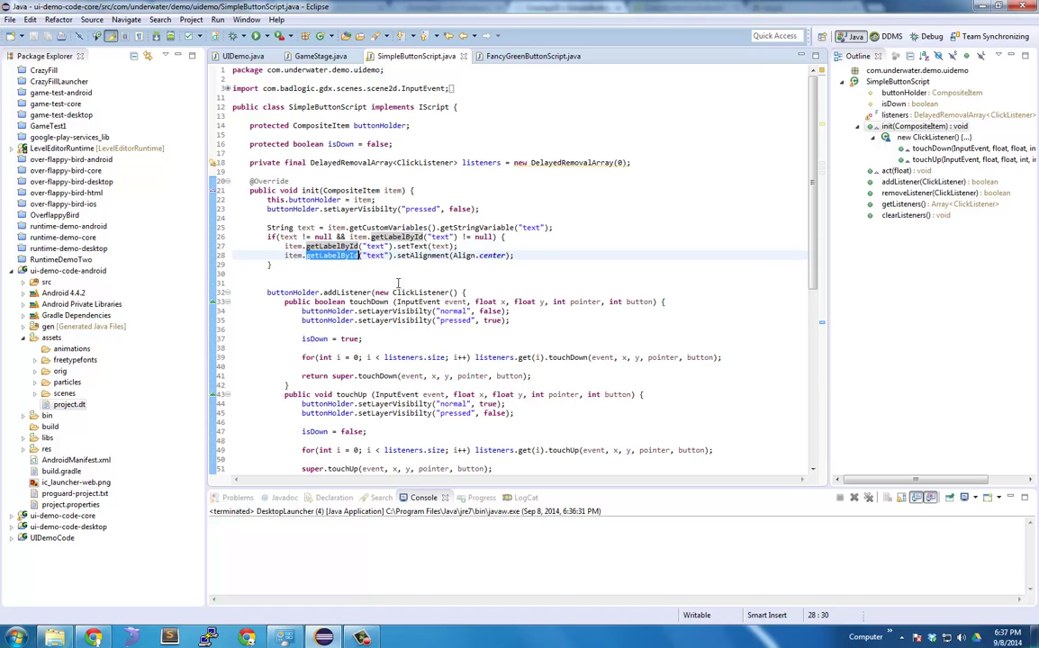
left_click(505, 303)
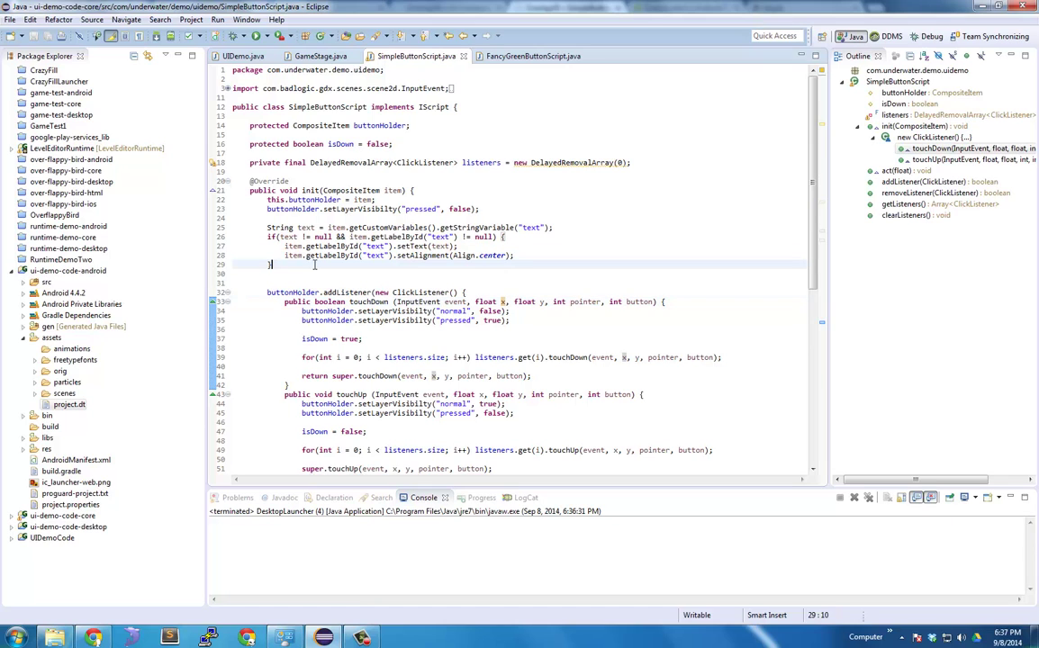
left_click_drag(273, 252, 232, 228)
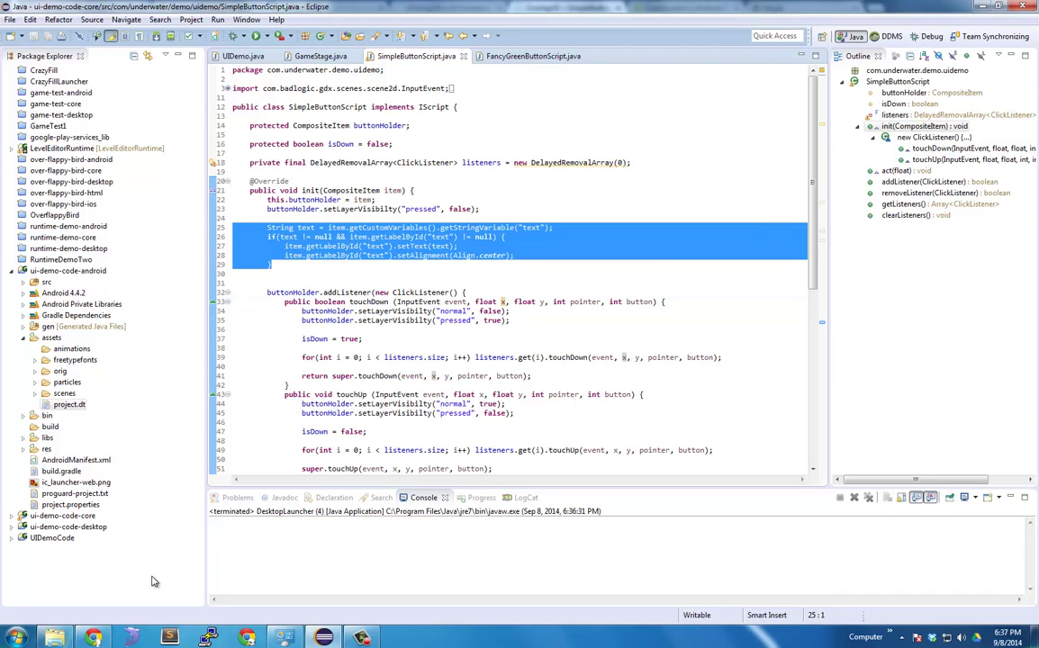
- Switch to Overlap2D and try the Convert to Button command on the dialog's left GOT IT! button
key("super+d")
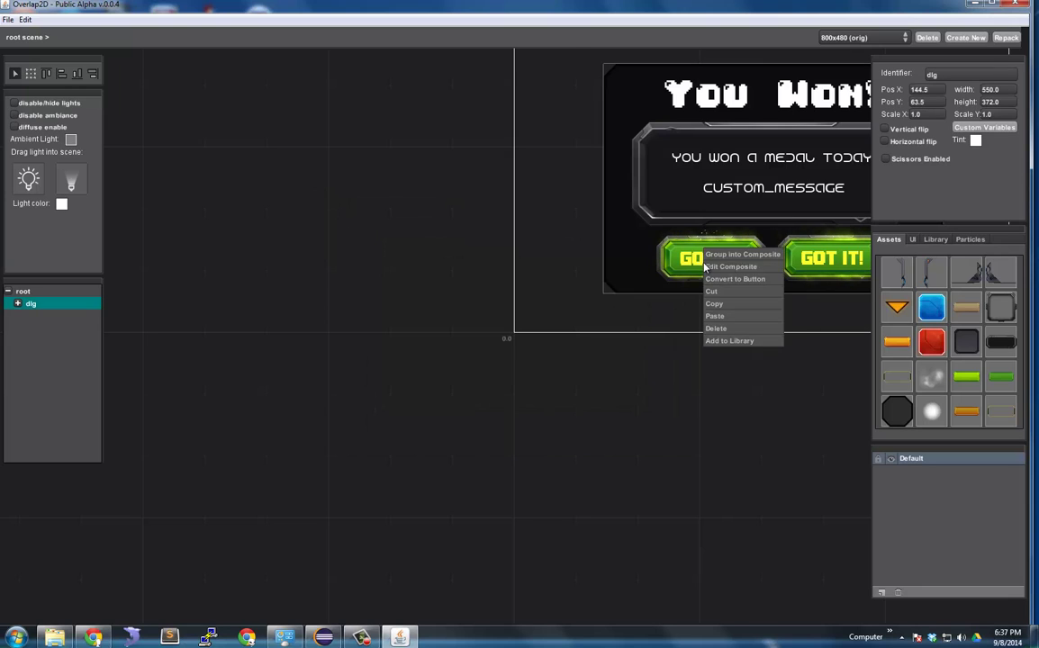
left_click(743, 281)
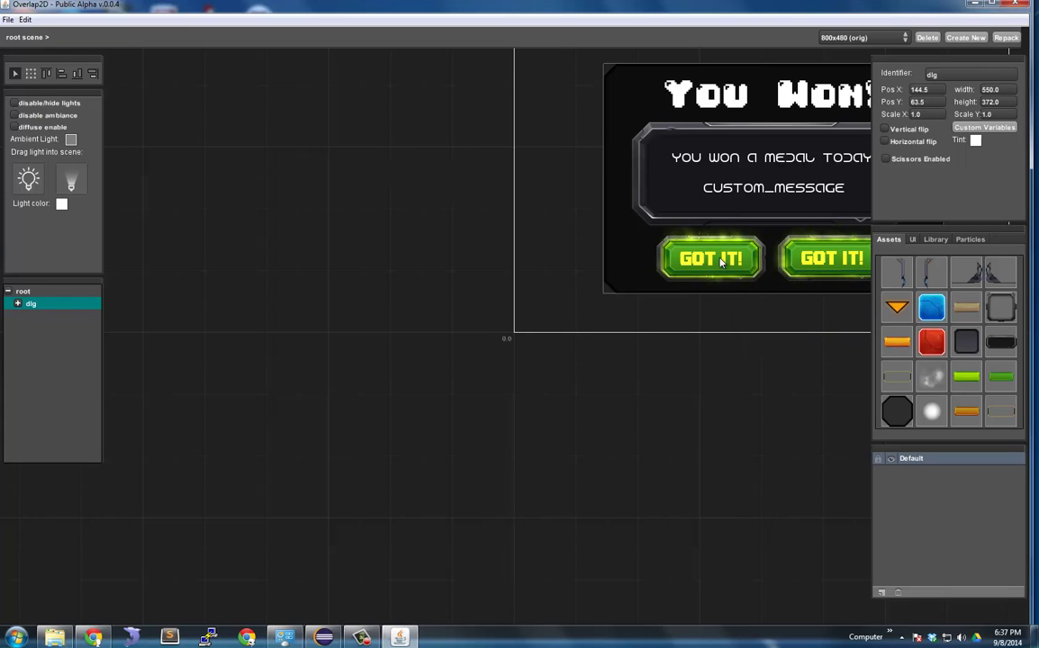
right_click(720, 263)
left_click(762, 292)
right_click(736, 269)
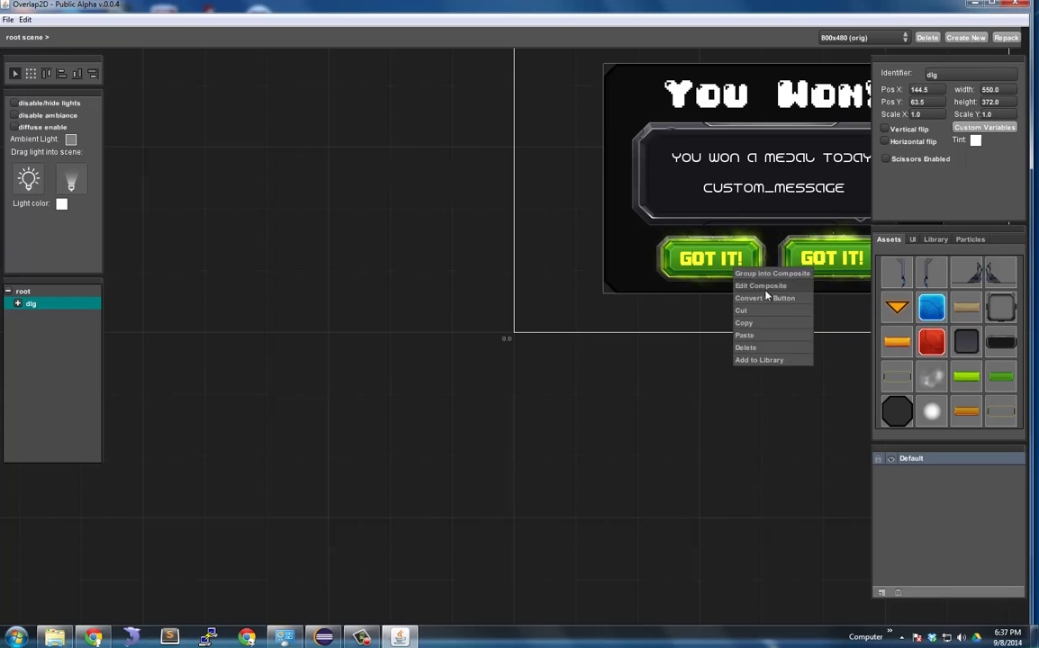
left_click(767, 299)
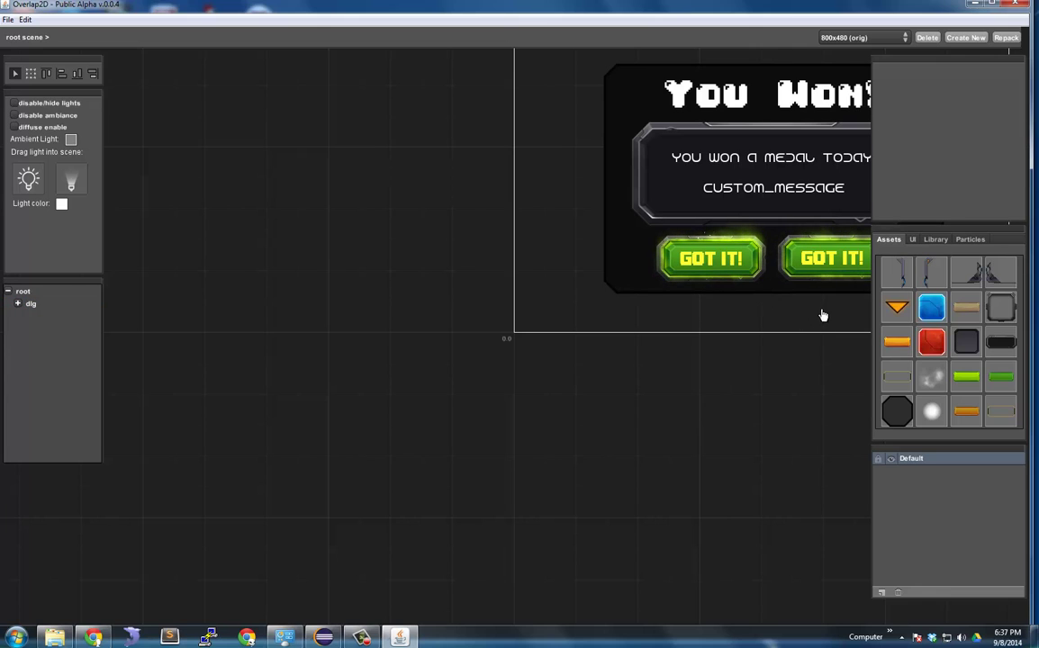
- Try the Convert to Button command on the dialog's right GOT IT! button
left_click(511, 398)
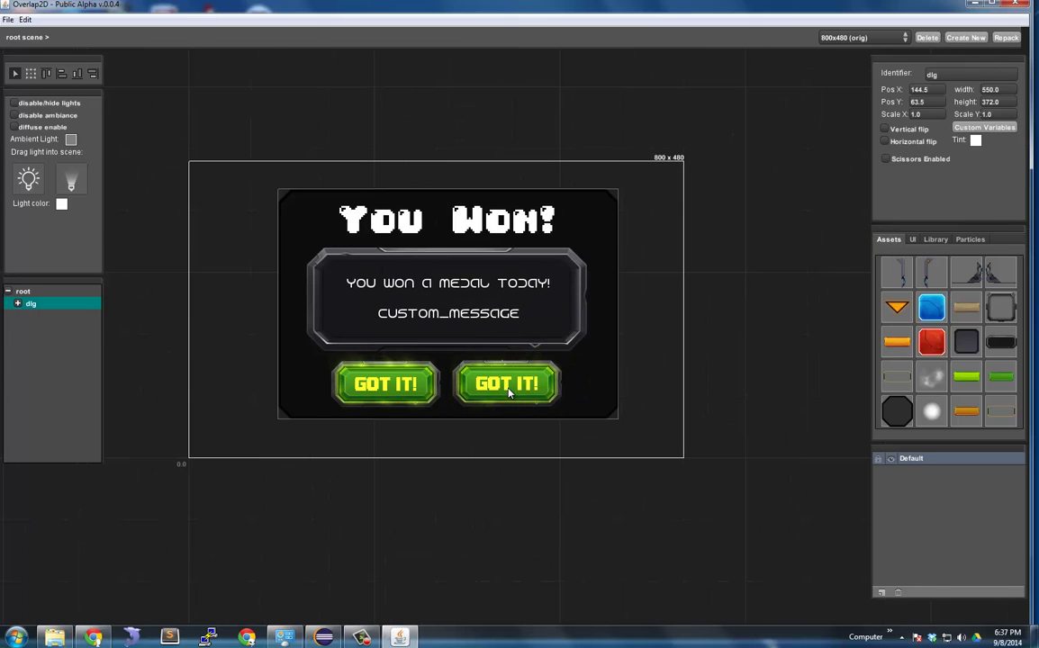
right_click(510, 392)
left_click(522, 420)
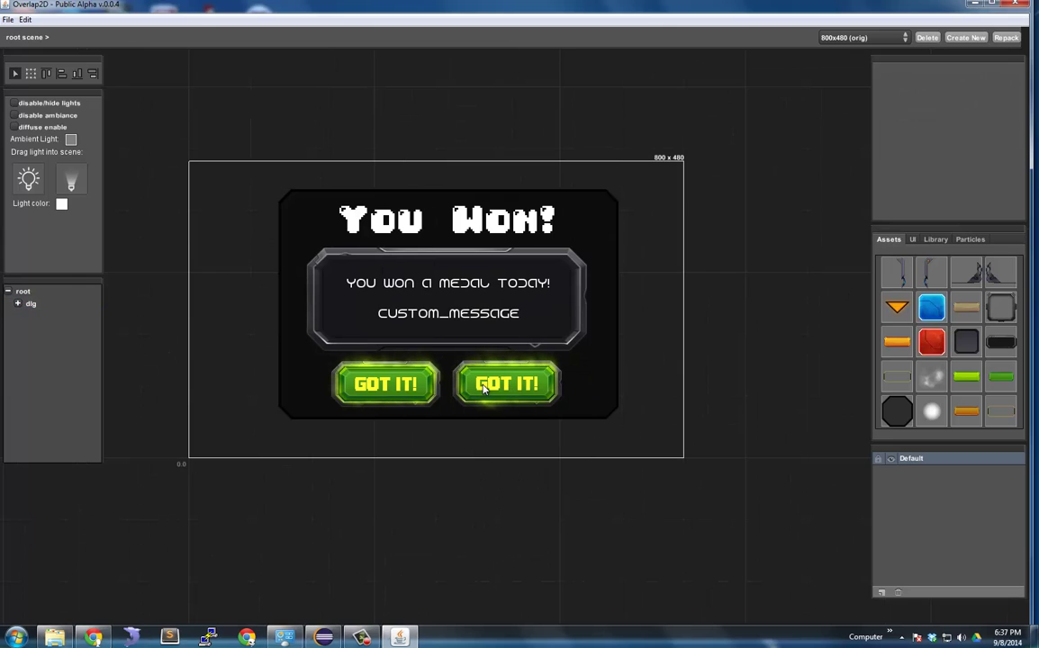
left_click(518, 397)
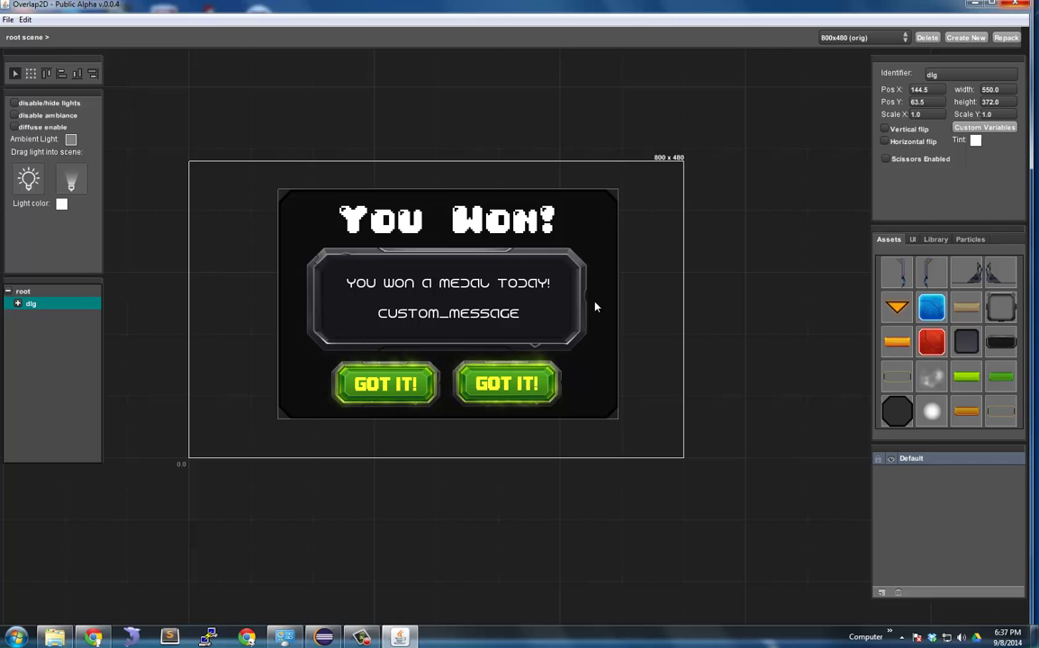
- Close Overlap2D, return to Eclipse and review the touchDown and touchUp listener methods in SimpleButtonScript.java
left_click(1018, 15)
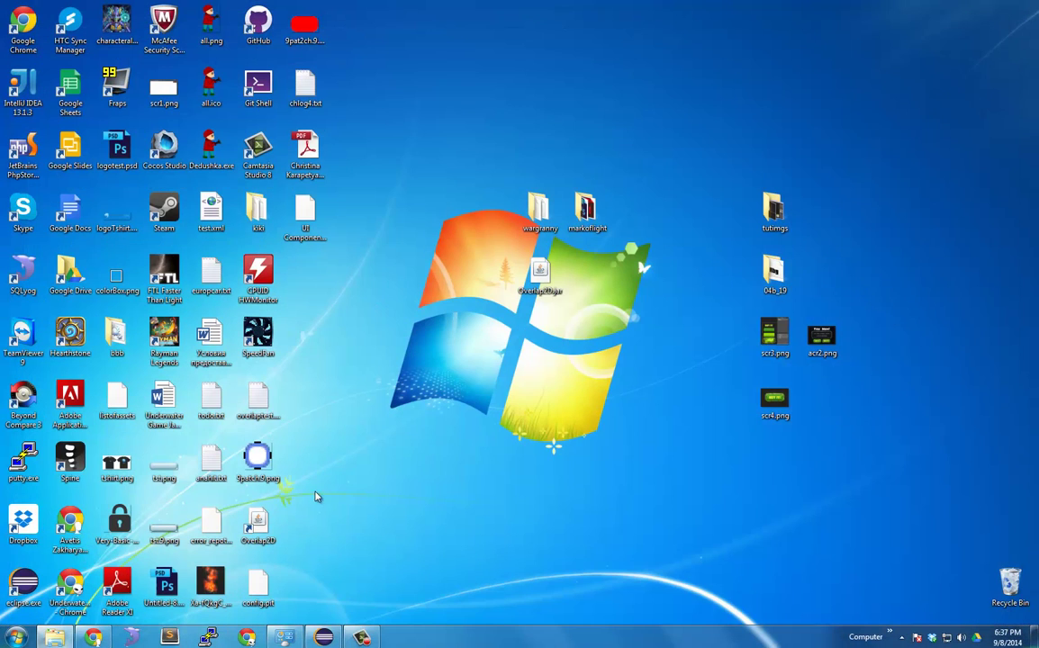
left_click(323, 636)
left_click(527, 350)
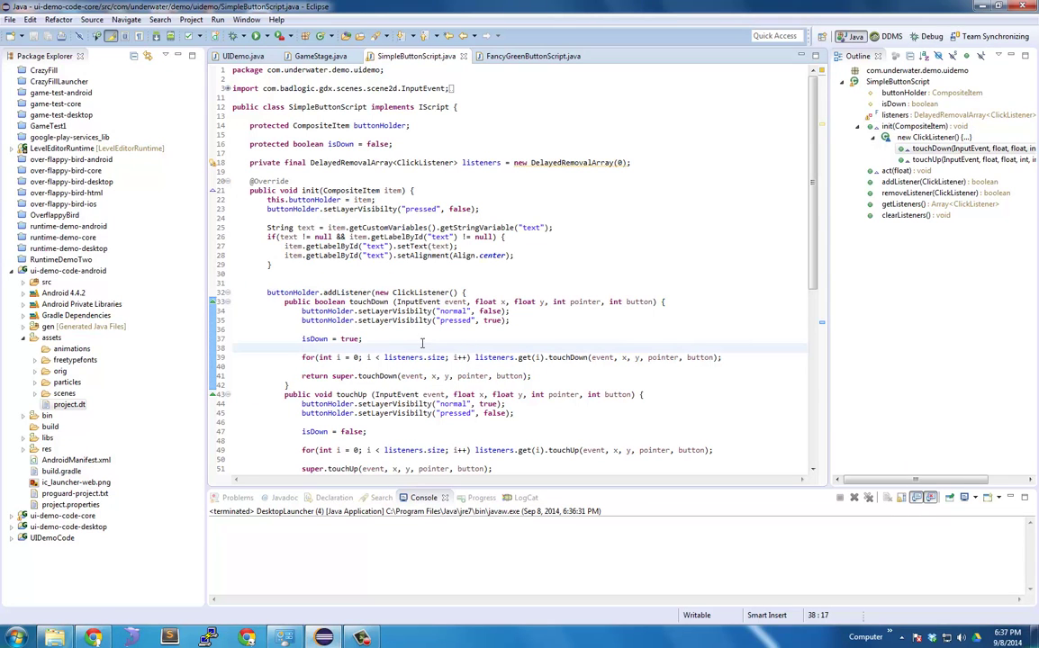
left_click(293, 382)
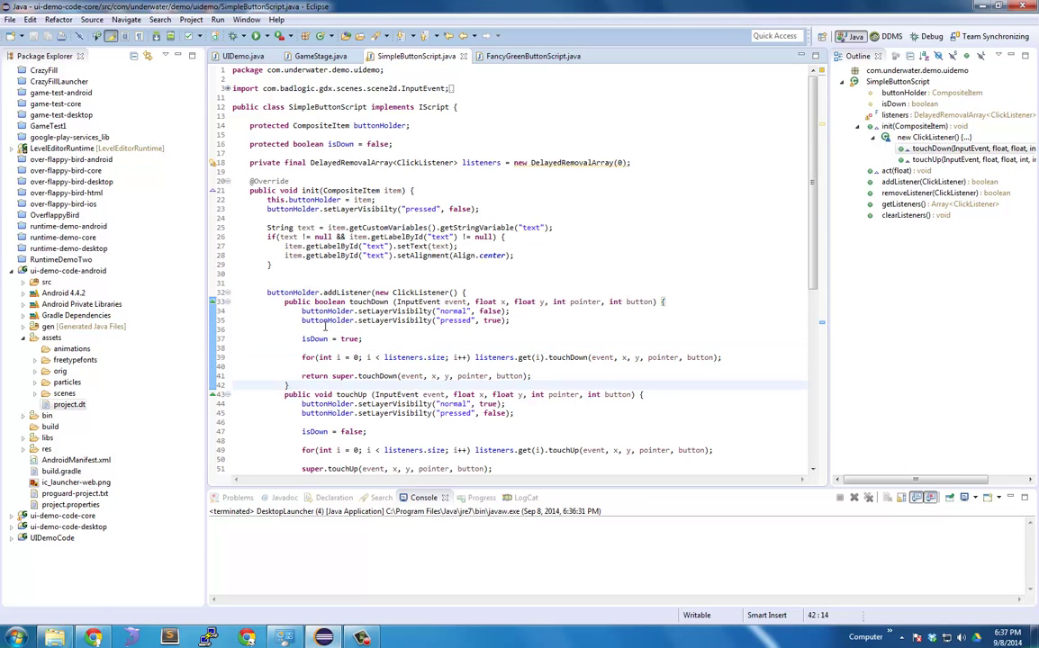
scroll(433, 219, "down", 5)
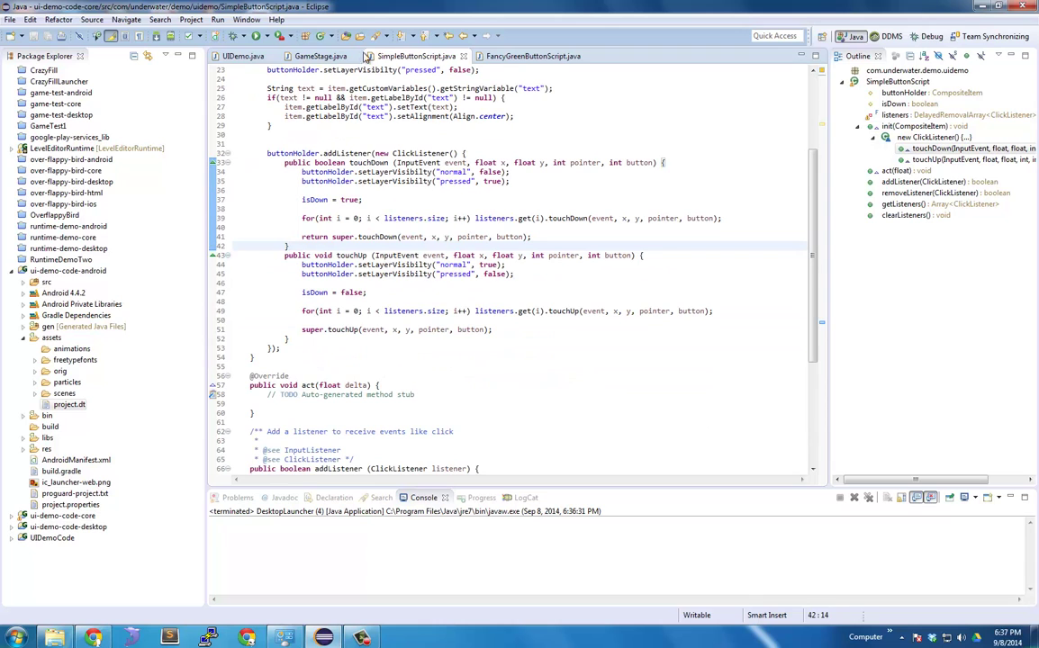
- Open GameStage.java and highlight the addScriptTo call that attaches FancyGreenButtonScript to "greenButton"
left_click(317, 56)
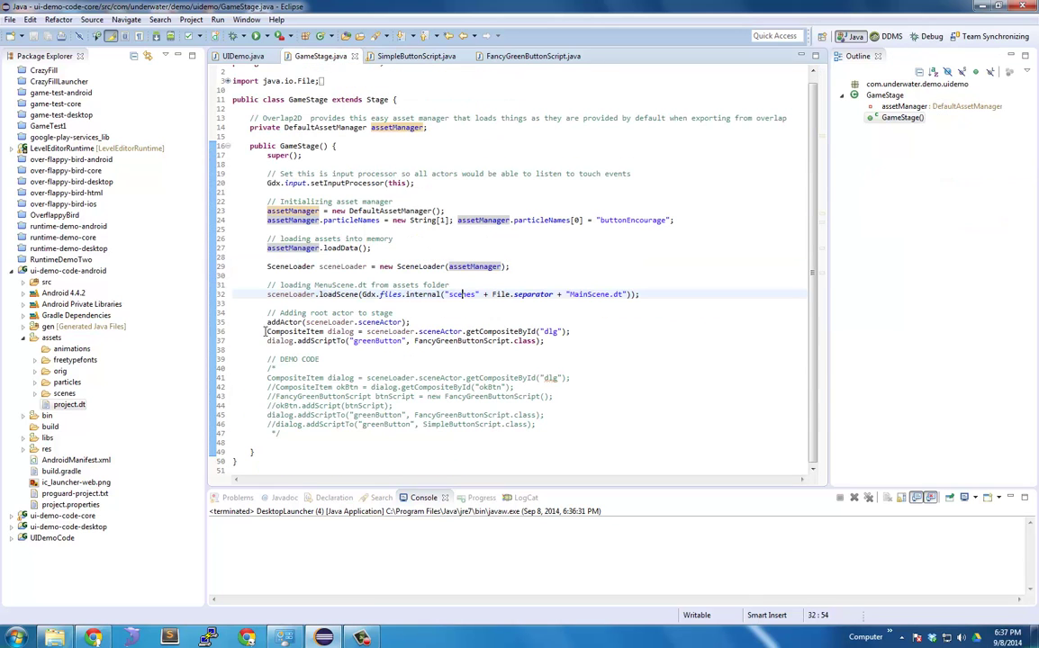
left_click_drag(266, 341, 214, 343)
left_click(591, 341)
left_click(263, 342)
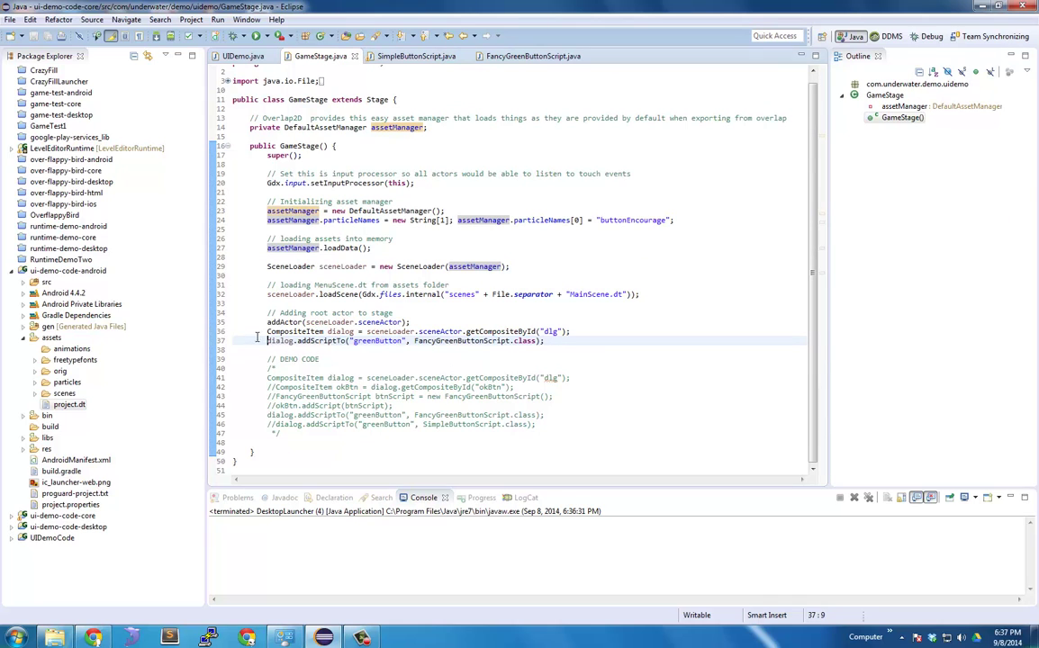
right_click(621, 274)
left_click(579, 341)
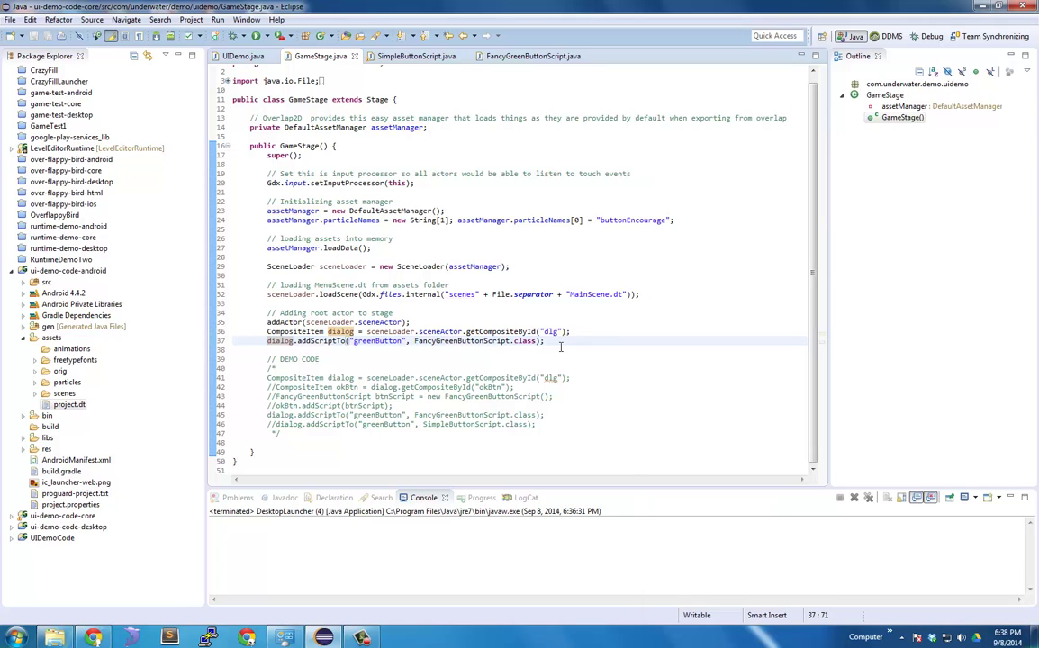
left_click_drag(564, 340, 242, 340)
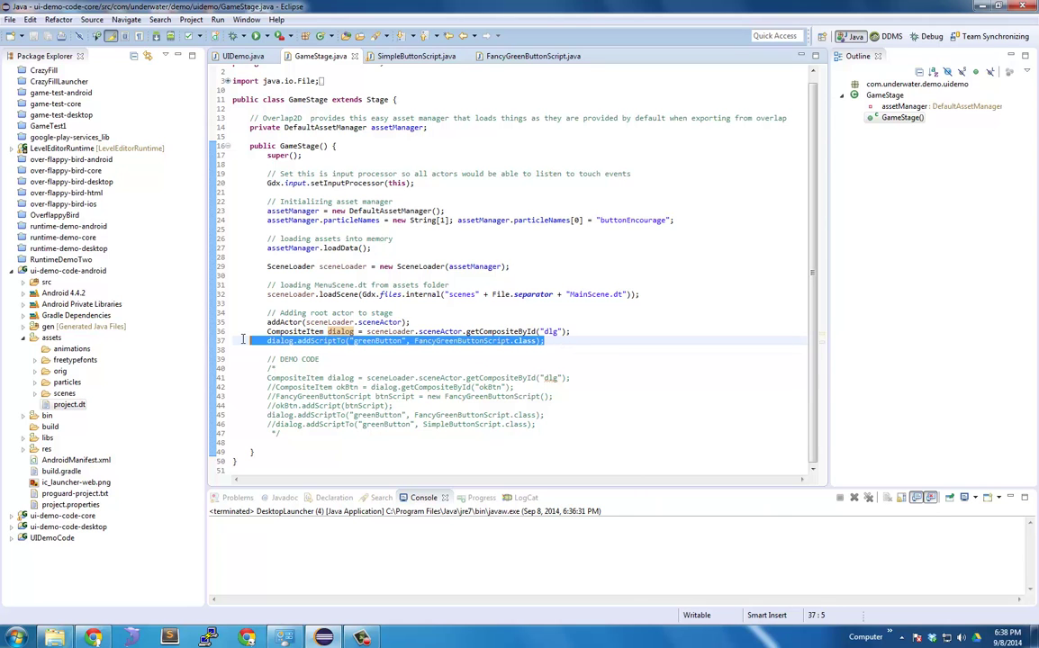
- Switch to Chrome, open the Overlap2D UI Components tutorial page and read through its Labels, Buttons and Dialogs sections
left_click(93, 637)
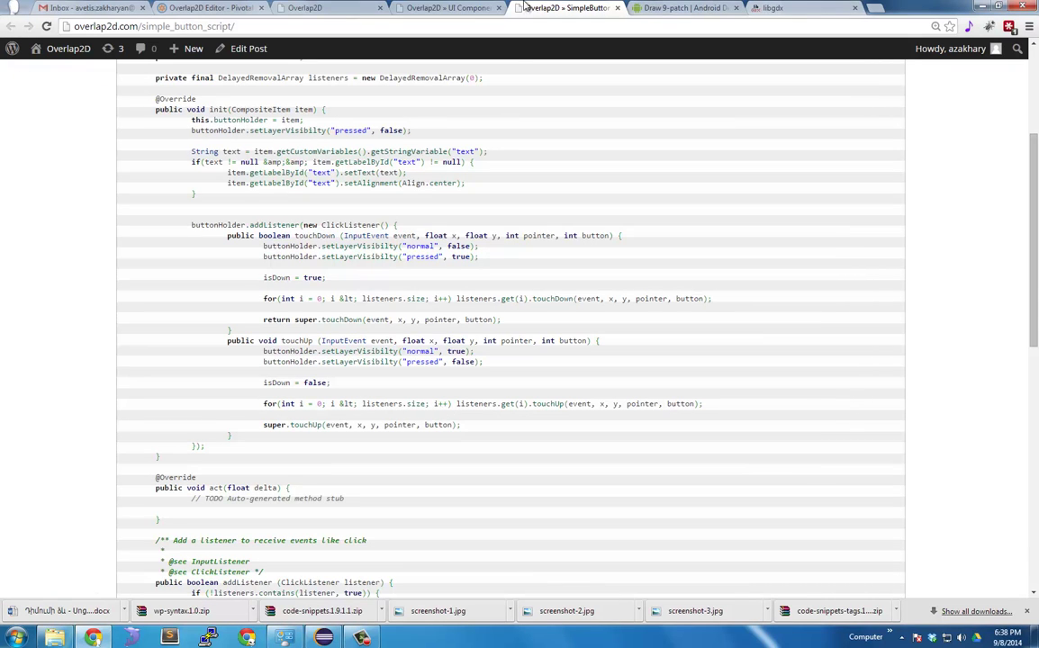
key("alt+Tab")
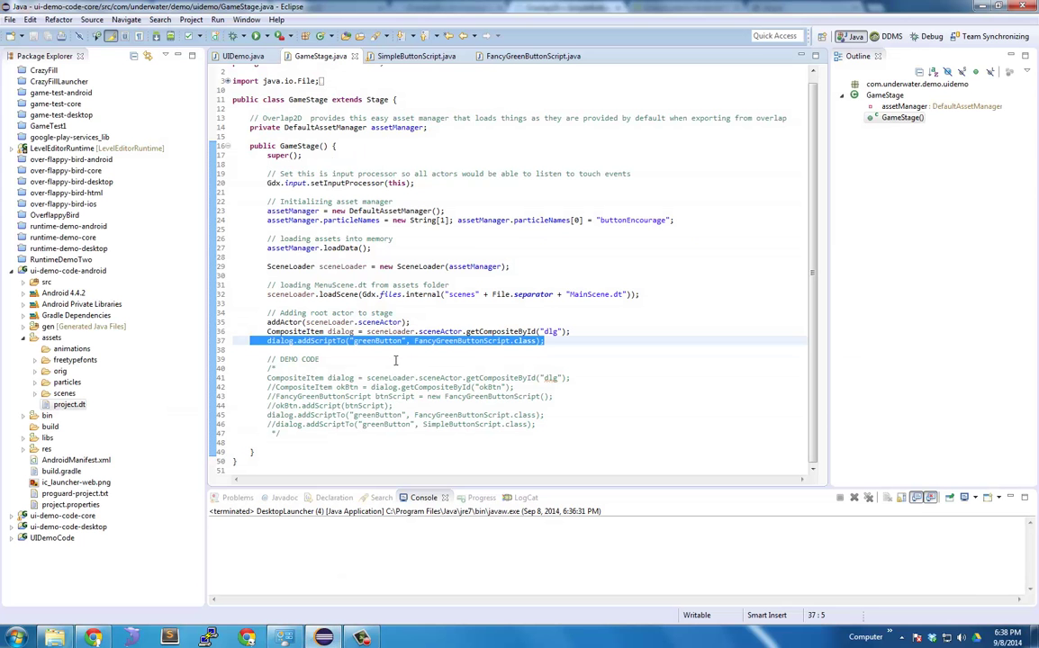
left_click(93, 637)
left_click(306, 7)
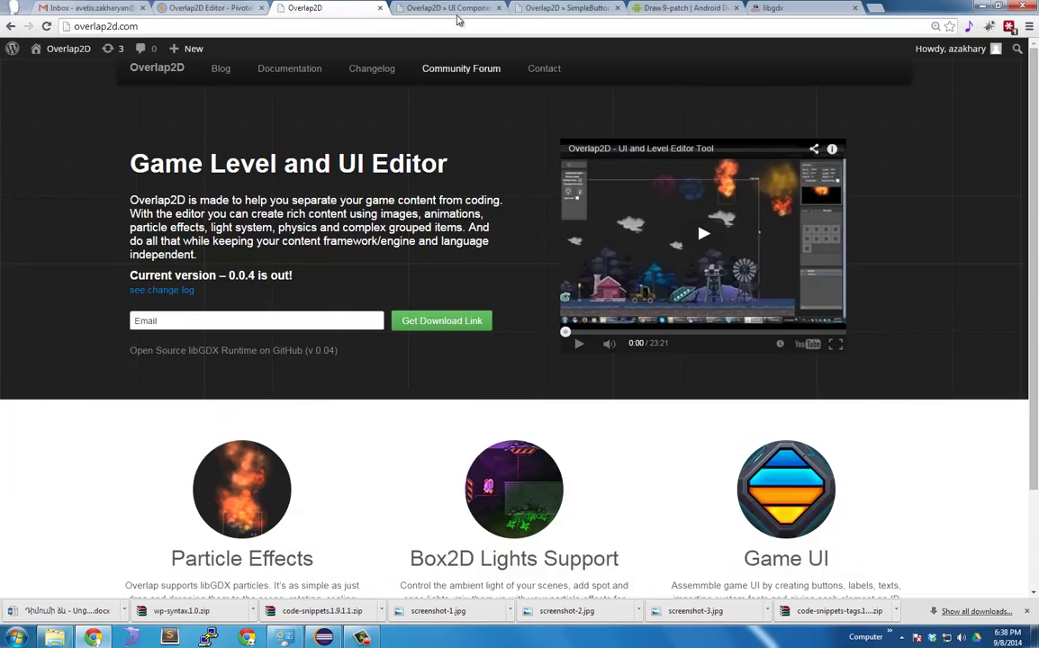
left_click(451, 8)
scroll(466, 300, "down", 5)
scroll(668, 373, "down", 3)
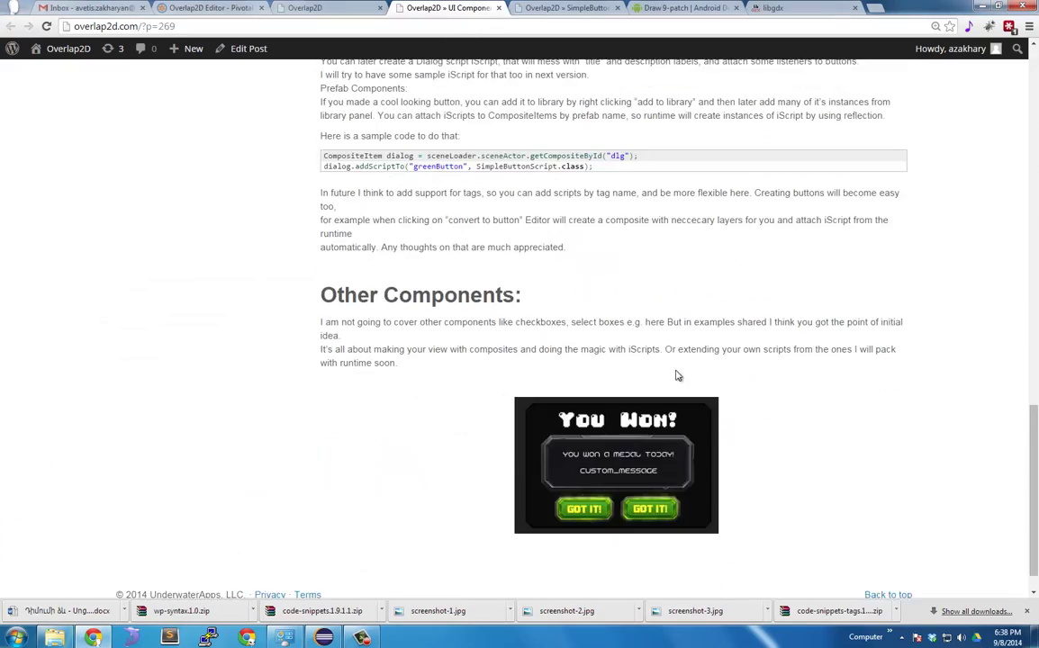
scroll(616, 262, "up", 9)
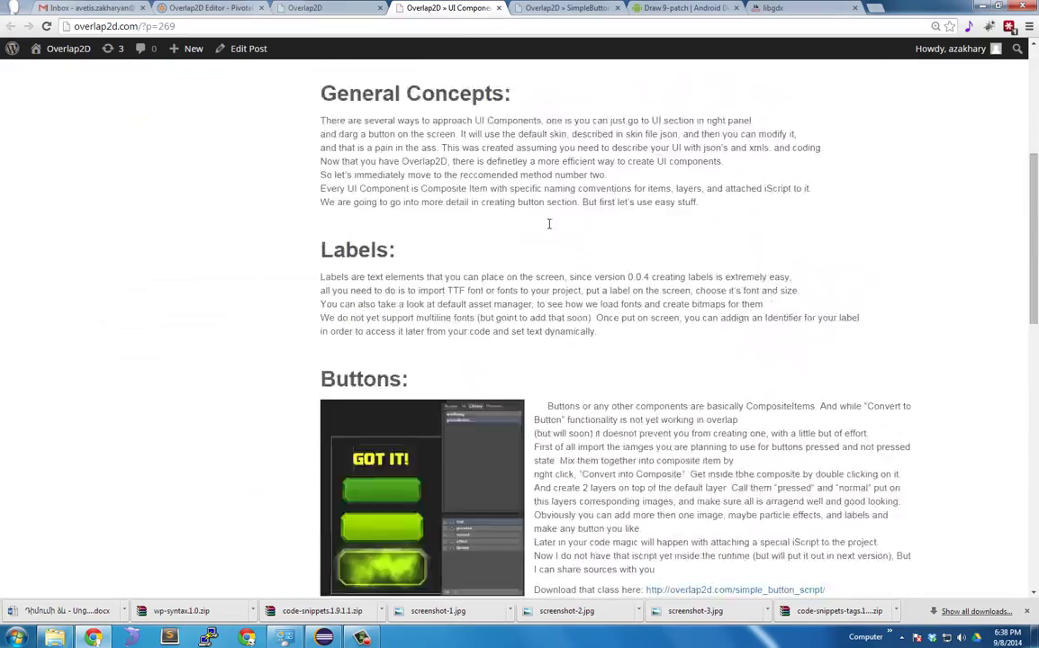
scroll(550, 225, "down", 8)
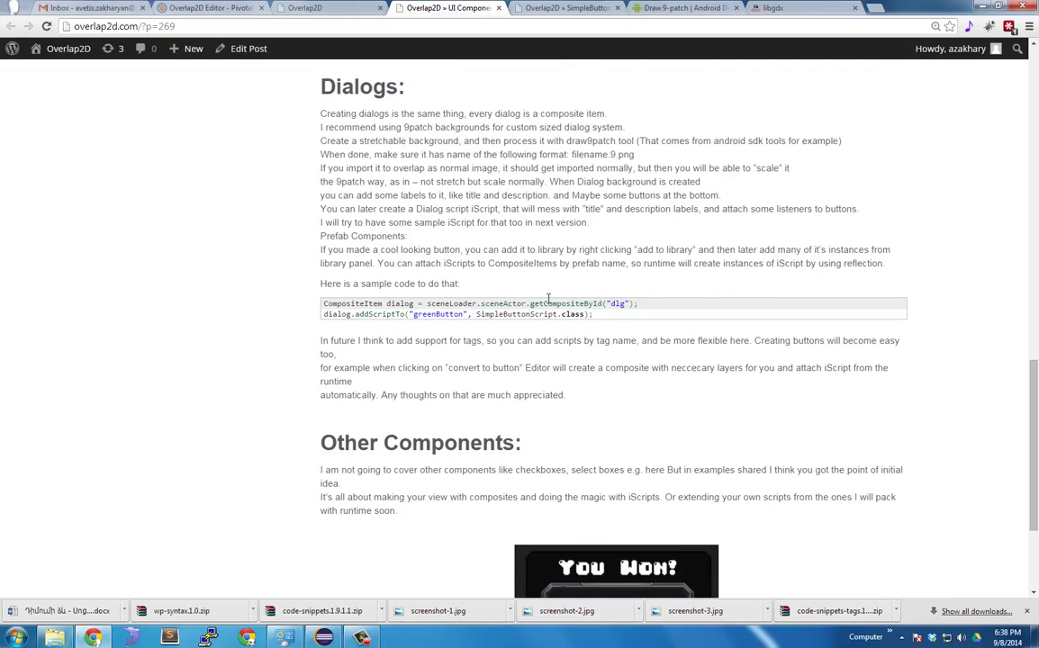
- Highlight the sample addScriptTo code in the Dialogs section and read on to the Other Components section
left_click_drag(593, 314, 330, 304)
left_click(327, 303)
scroll(469, 367, "down", 3)
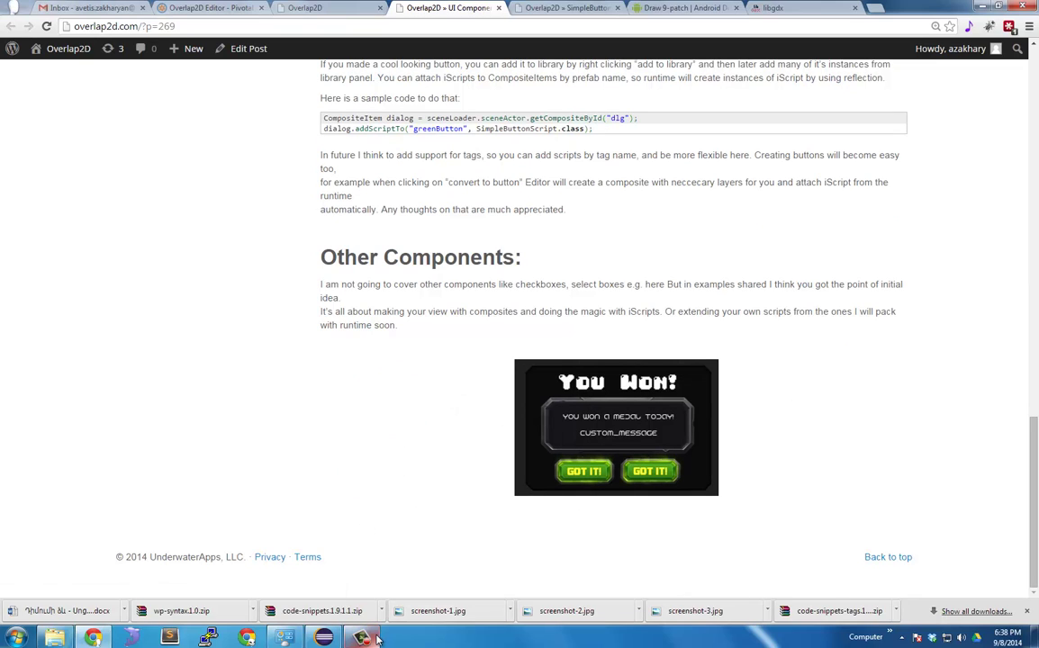
left_click(326, 539)
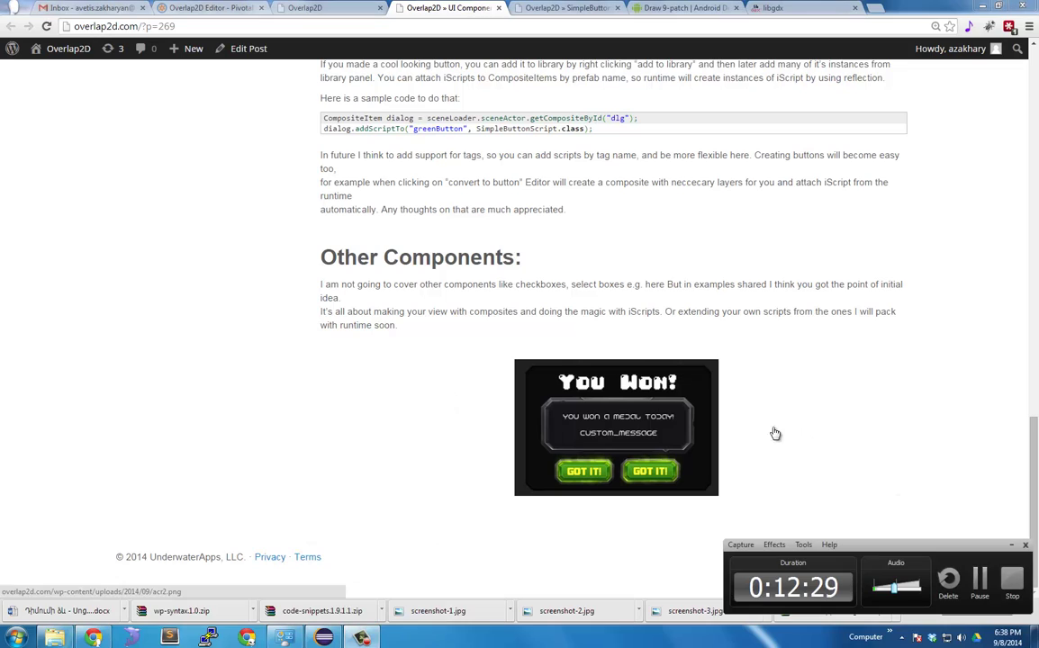